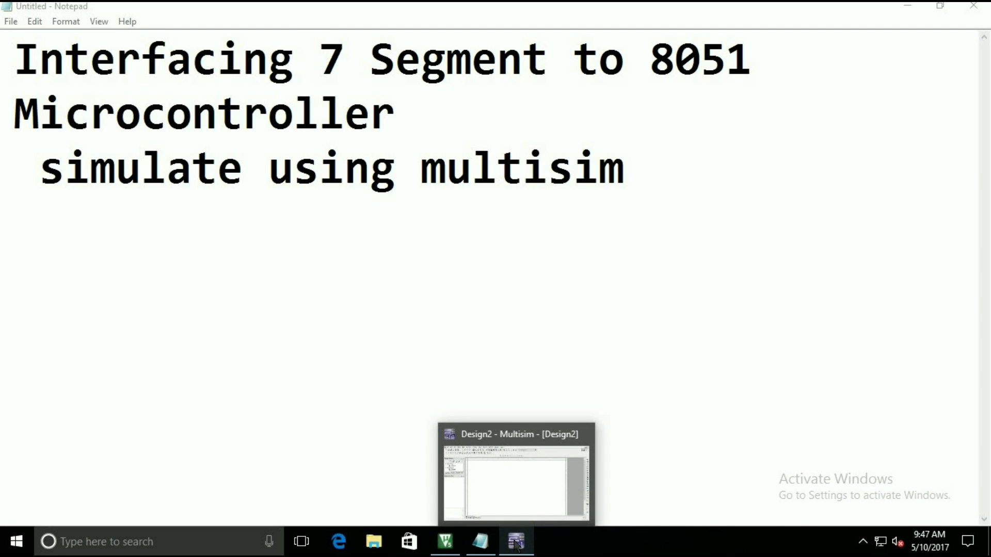
# Switch from the Notepad tutorial title notes to the Multisim Design2 window.
pyautogui.click(516, 542)
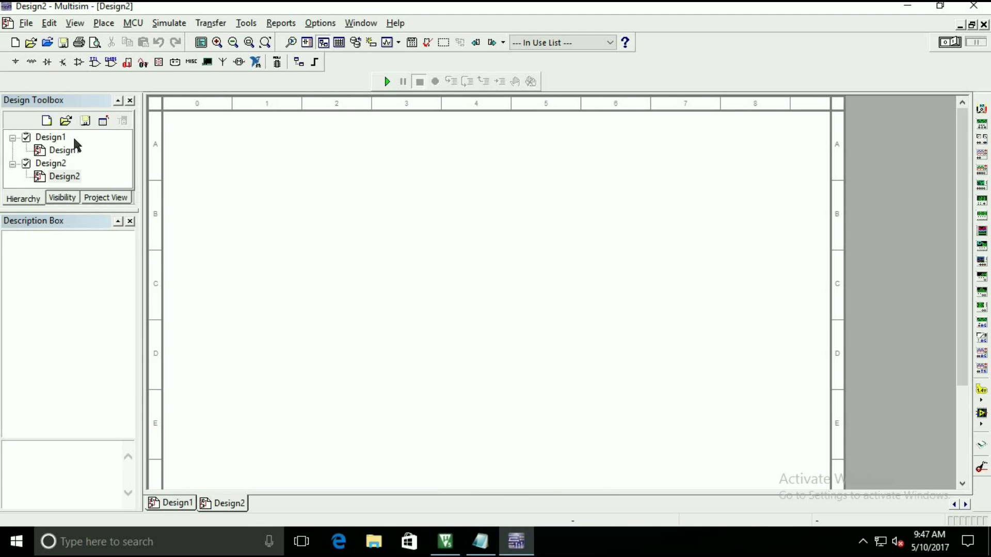
# Pick the 8051 microcontroller from the MCU component group for placement.
pyautogui.click(25, 23)
pyautogui.moveTo(43, 39)
pyautogui.click(277, 197)
pyautogui.click(276, 62)
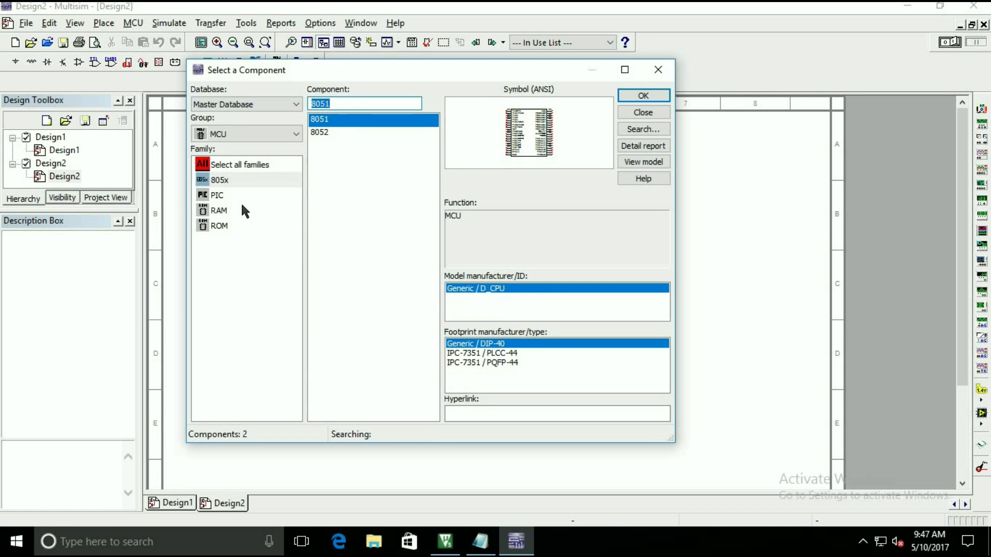
pyautogui.click(247, 134)
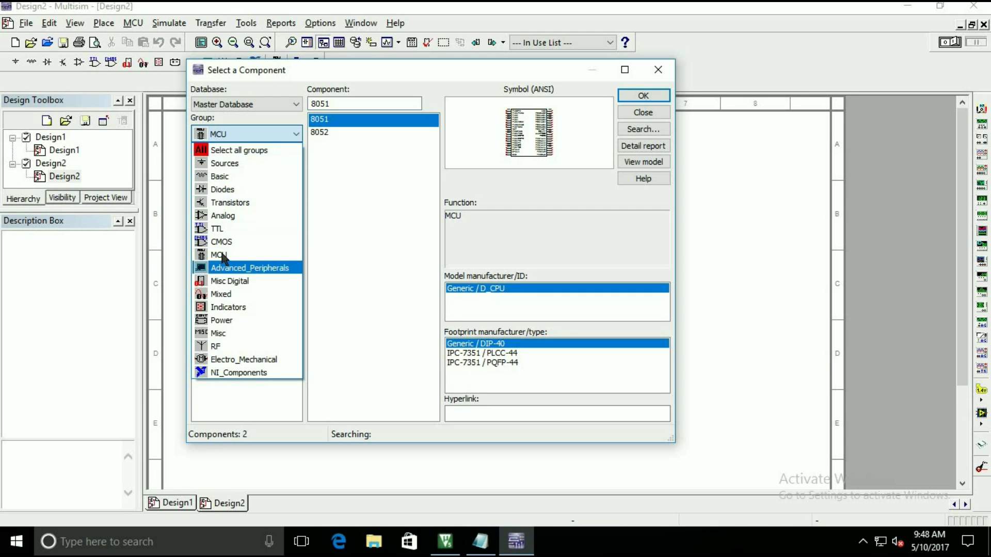
pyautogui.press('Return')
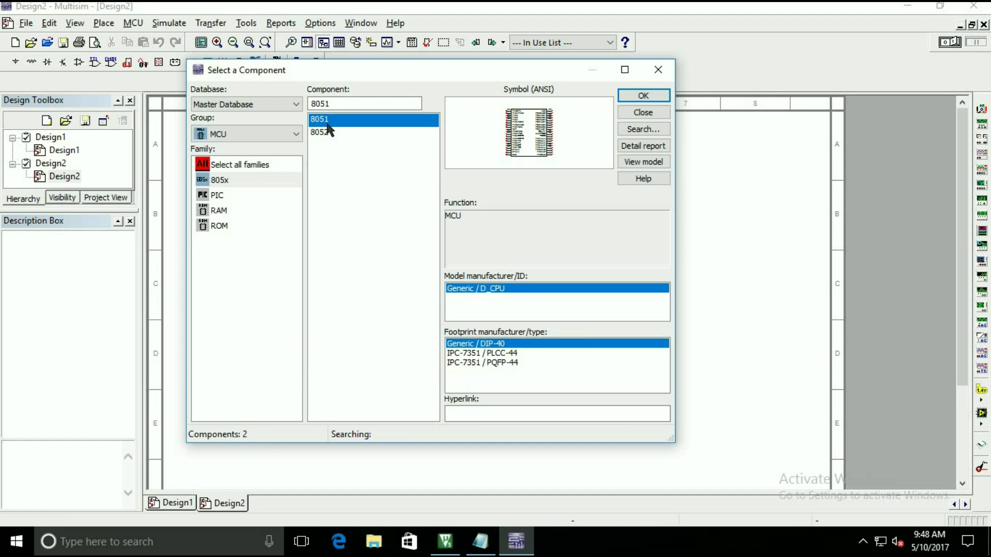
pyautogui.click(653, 110)
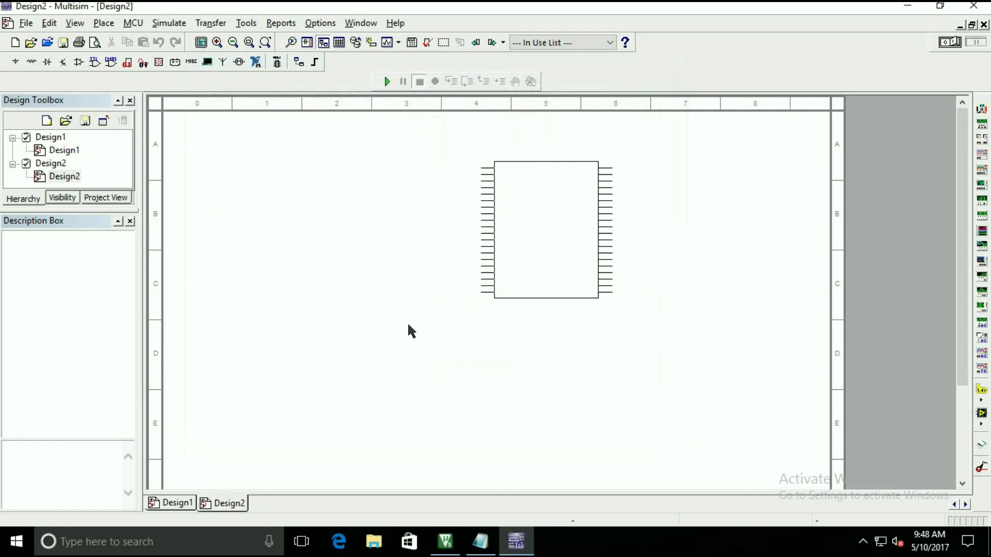
# Drop the 8051 on the schematic and name its MCU workspace 'segment'.
pyautogui.click(386, 362)
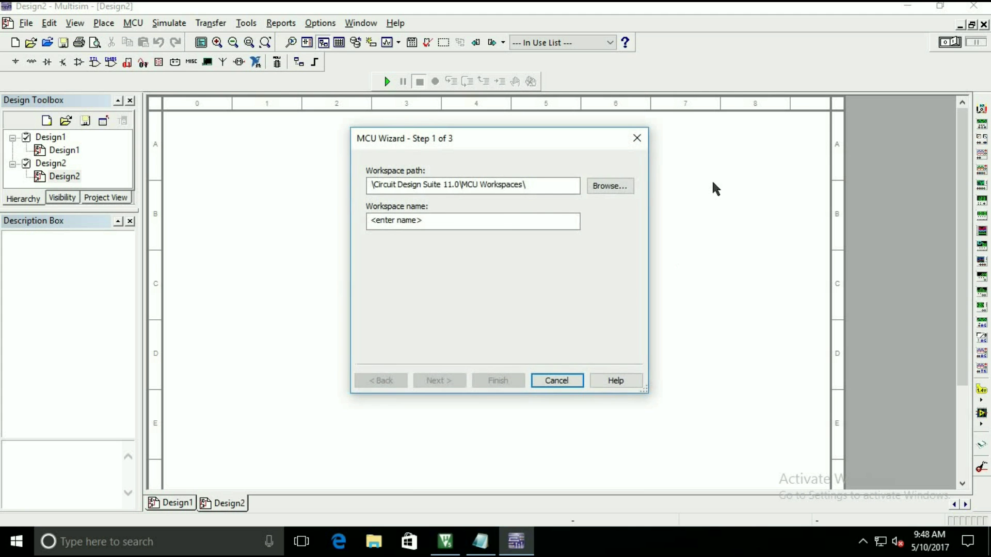
pyautogui.moveTo(429, 220); pyautogui.dragTo(378, 221)
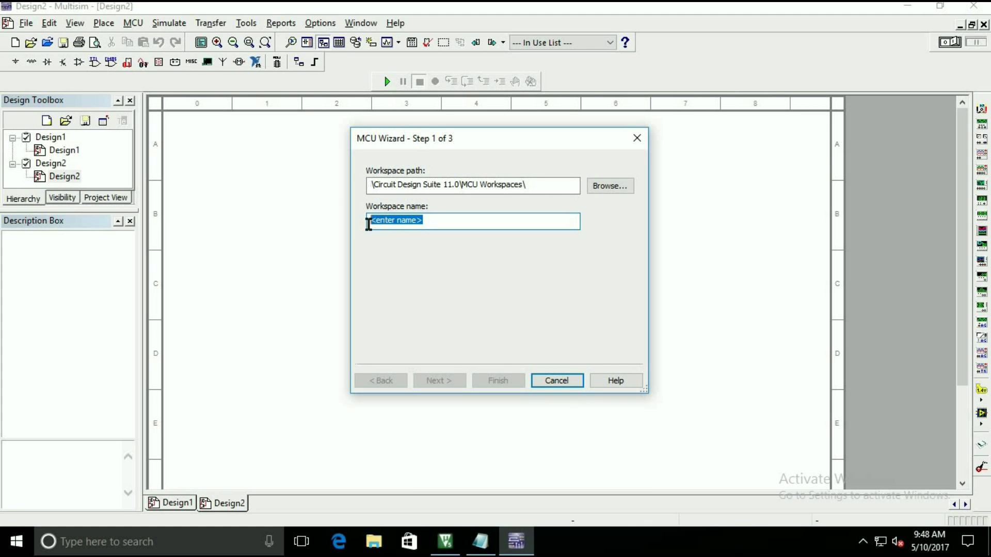
pyautogui.write('seg')
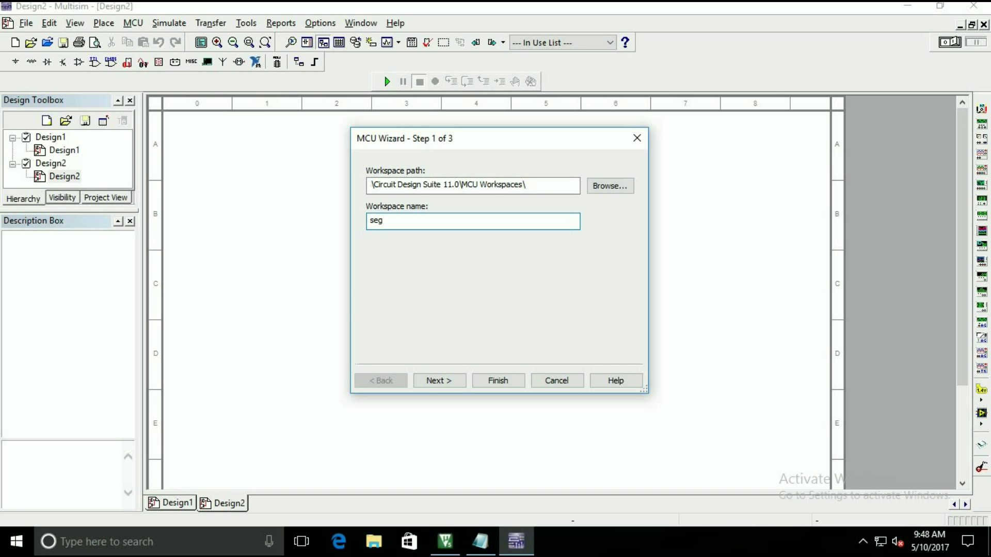
pyautogui.write('ment')
# Set the project type to External hex file and finish the MCU wizard.
pyautogui.click(446, 382)
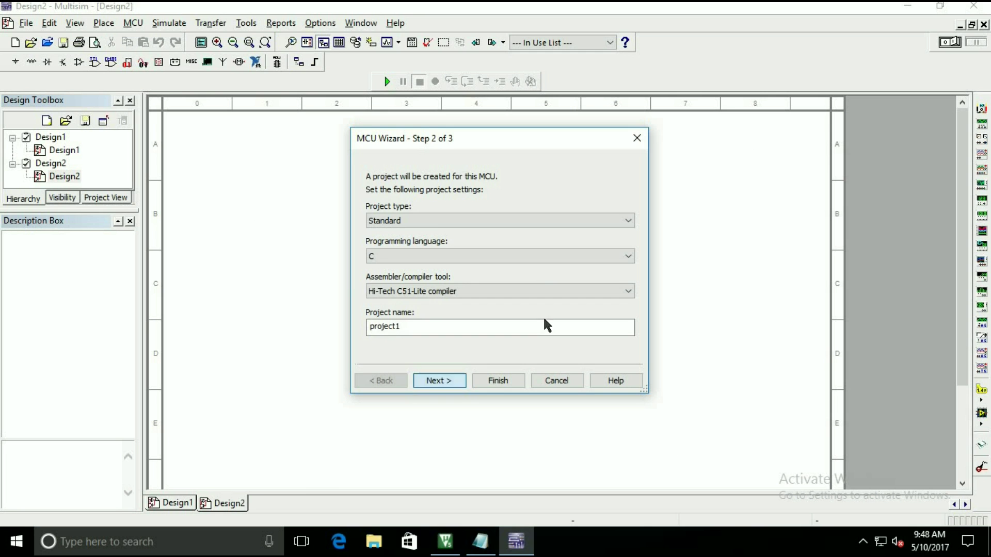
pyautogui.click(414, 219)
pyautogui.click(419, 244)
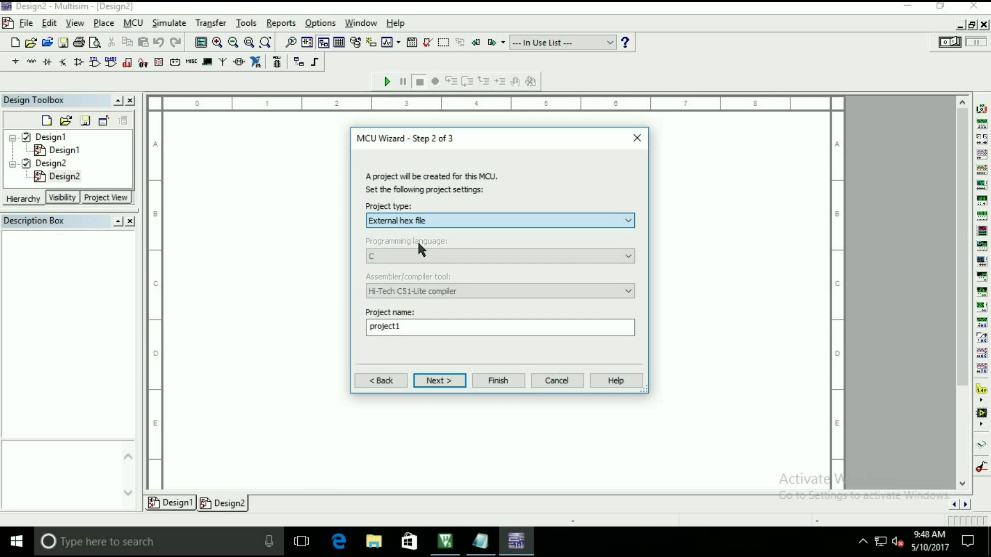
pyautogui.click(442, 382)
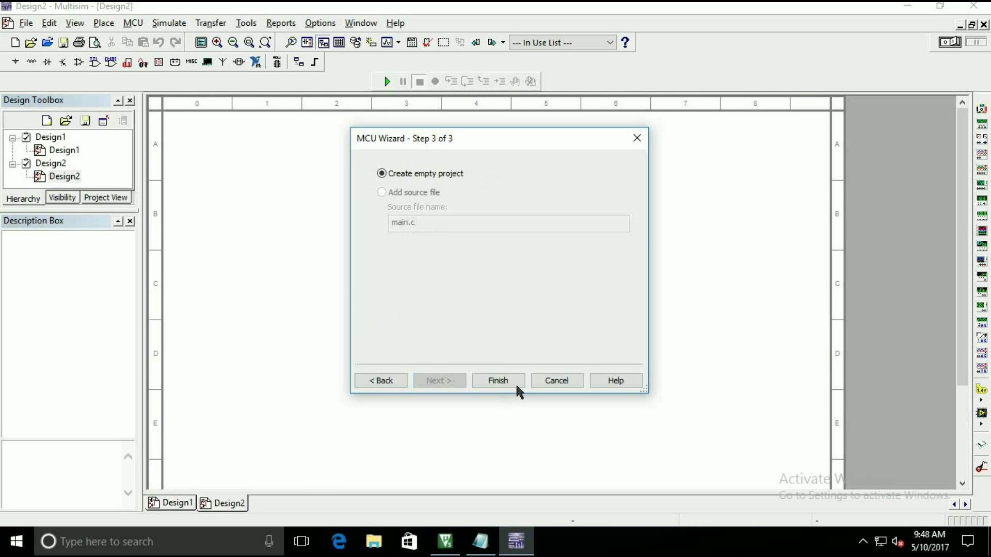
pyautogui.click(502, 381)
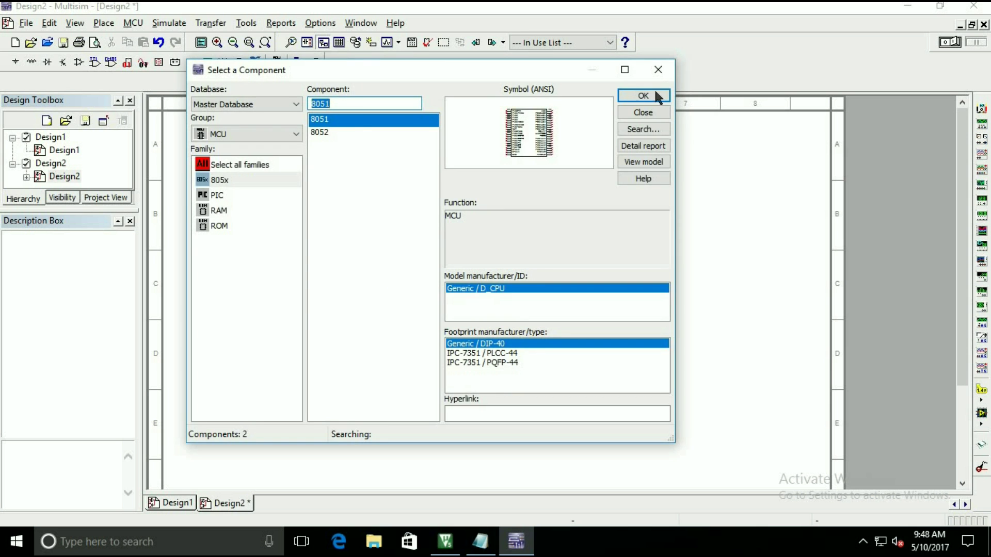
# Place a VCC supply above-right of the 8051.
pyautogui.click(643, 113)
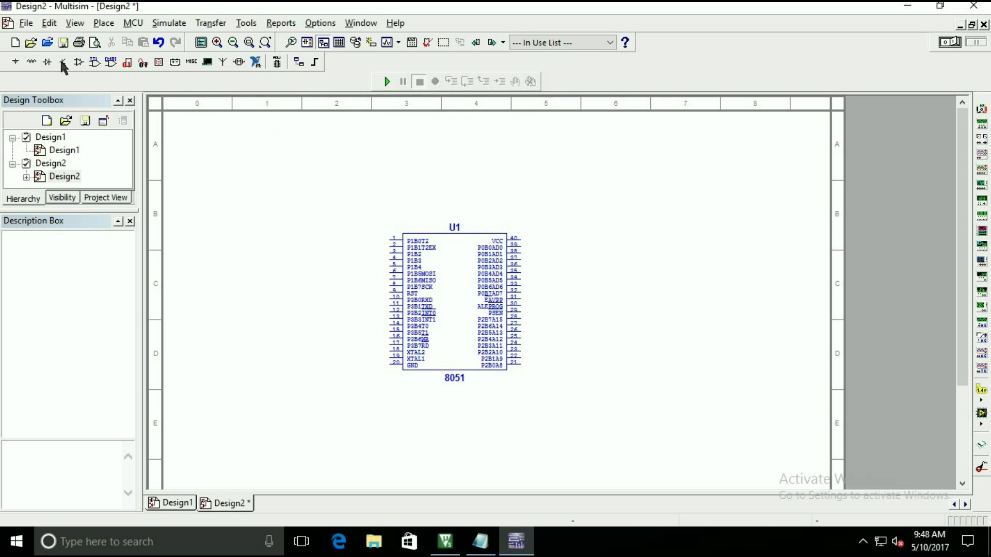
pyautogui.click(16, 61)
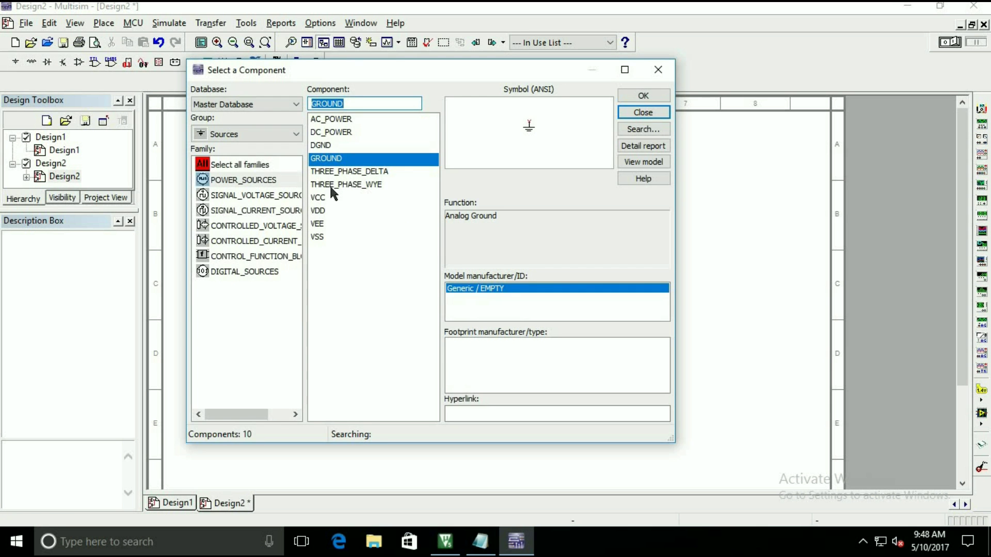
pyautogui.click(323, 198)
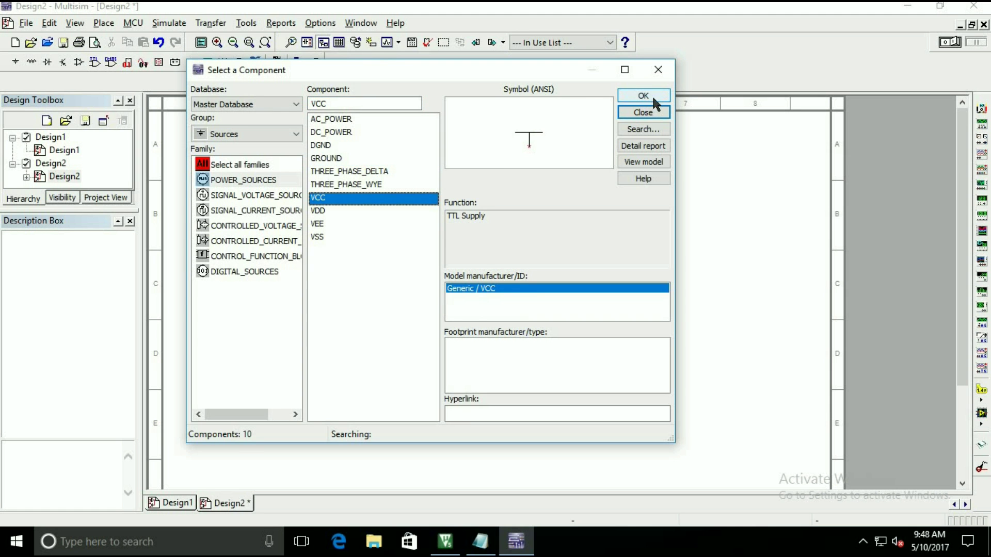
pyautogui.click(654, 96)
pyautogui.click(546, 213)
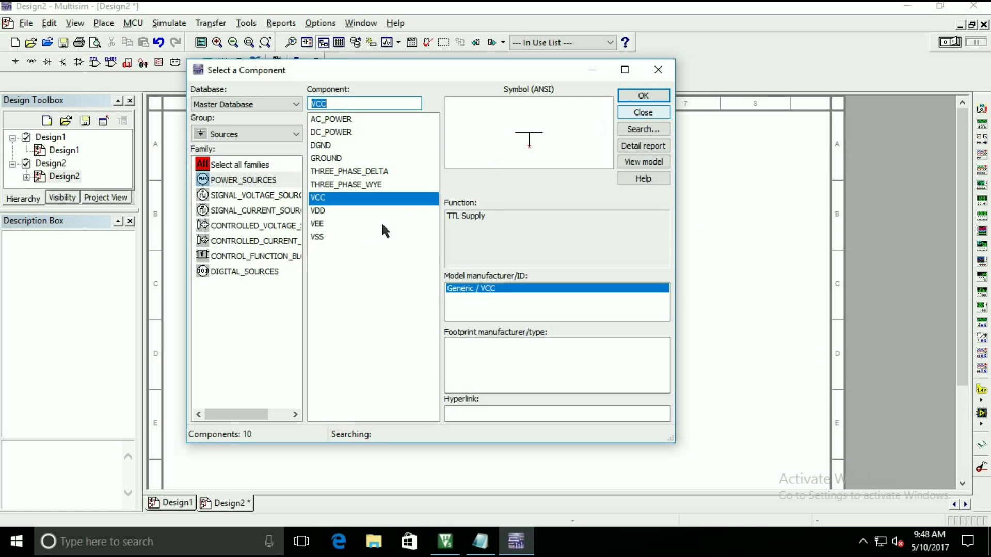
# Place a GROUND symbol below-left of the 8051.
pyautogui.click(326, 157)
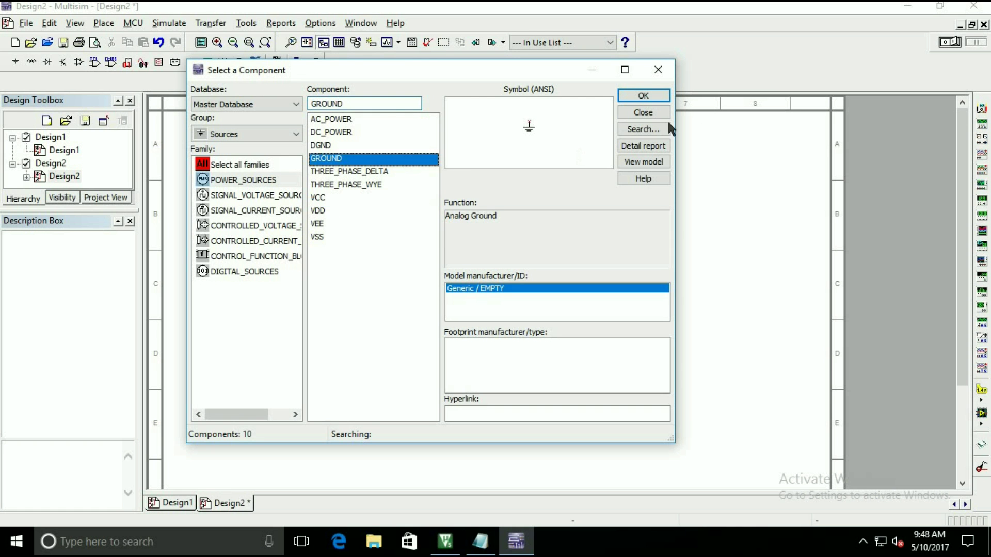
pyautogui.click(643, 99)
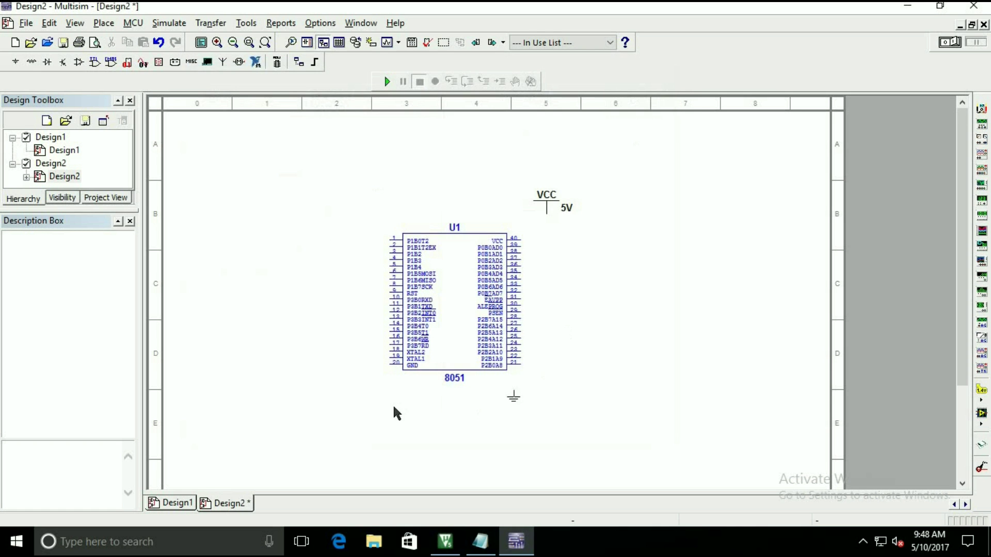
pyautogui.click(335, 378)
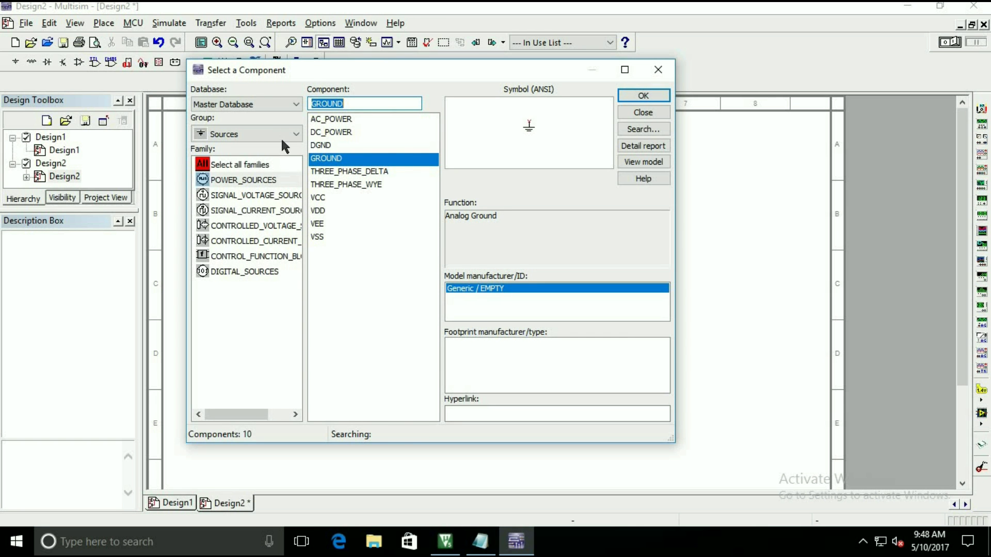
# Select the HC-49/U_11MHz crystal from all component groups for placement.
pyautogui.click(296, 133)
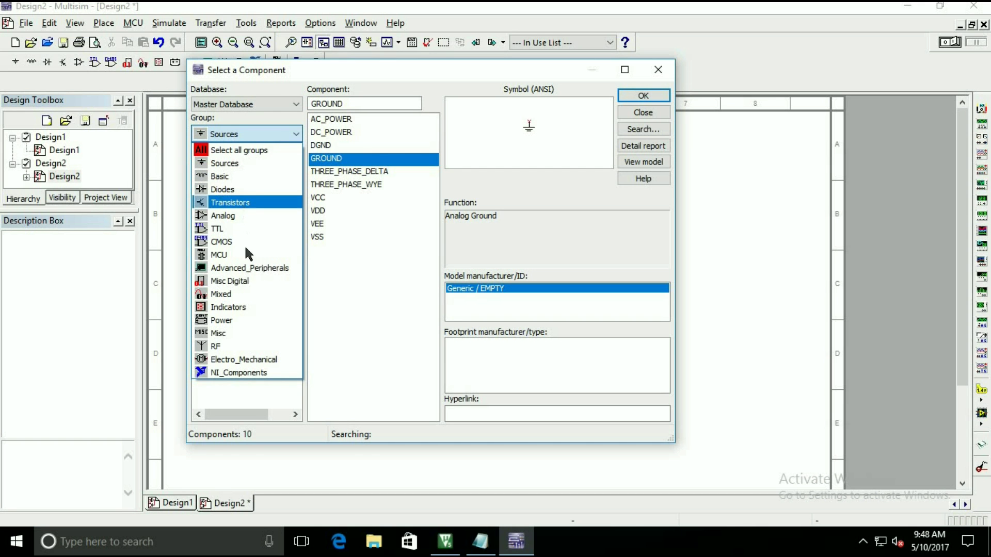
pyautogui.click(653, 111)
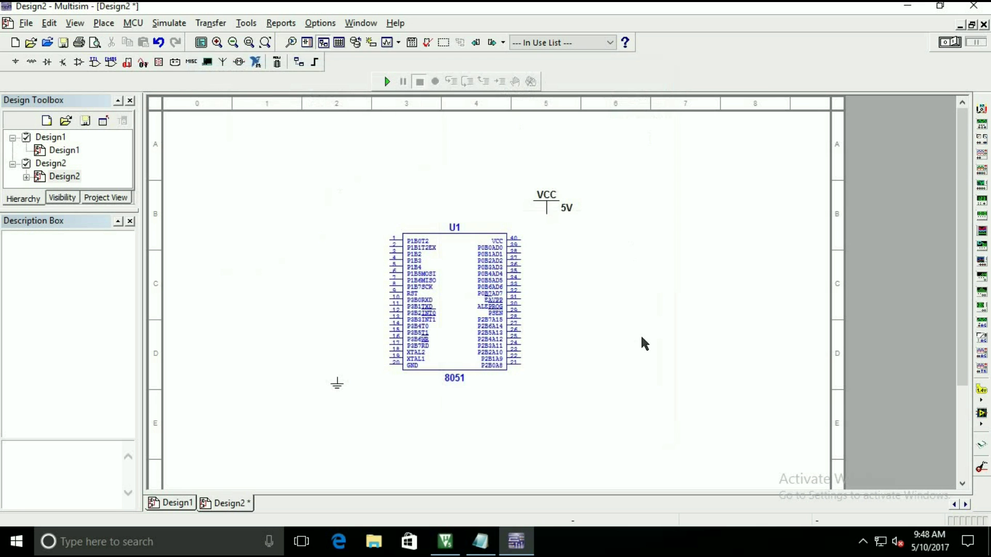
pyautogui.click(17, 58)
pyautogui.click(248, 135)
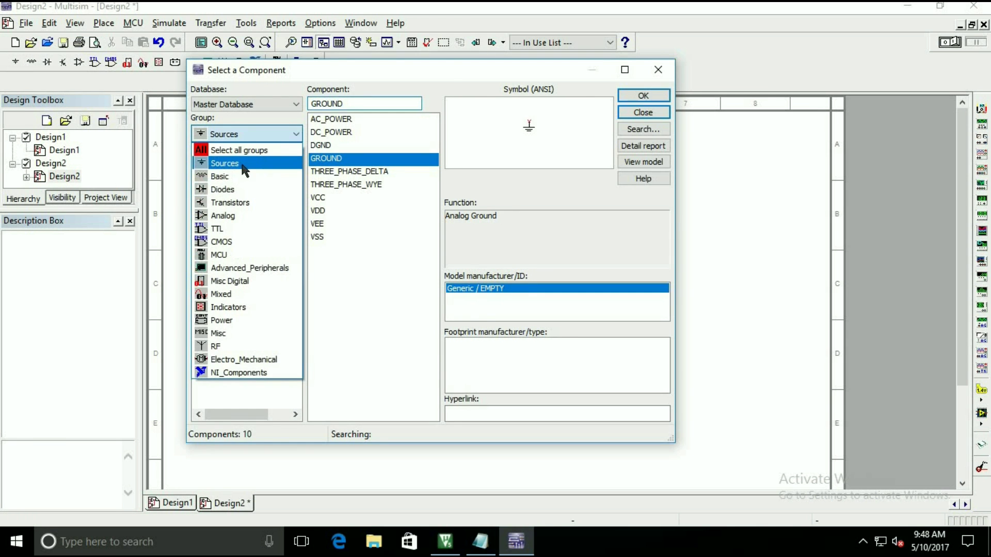
pyautogui.click(262, 149)
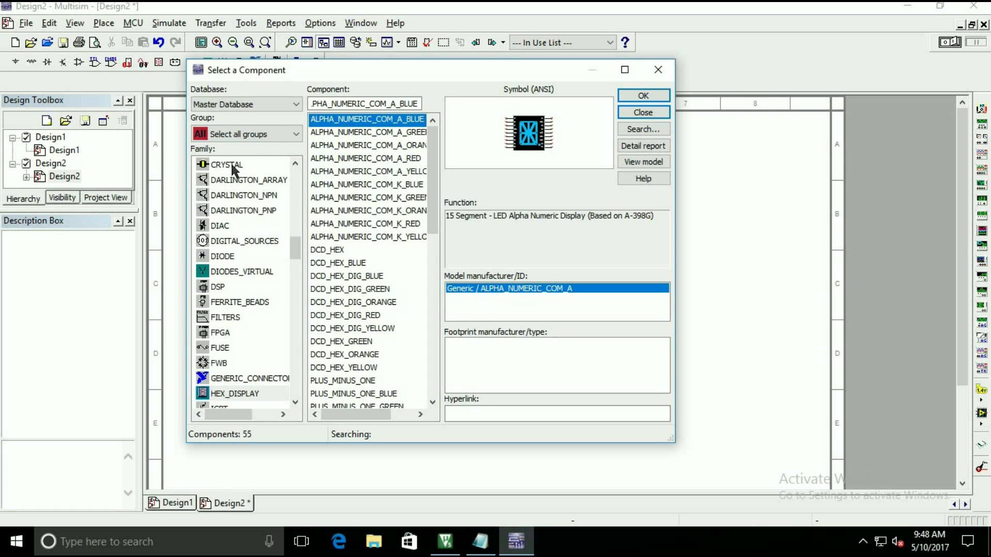
pyautogui.click(227, 165)
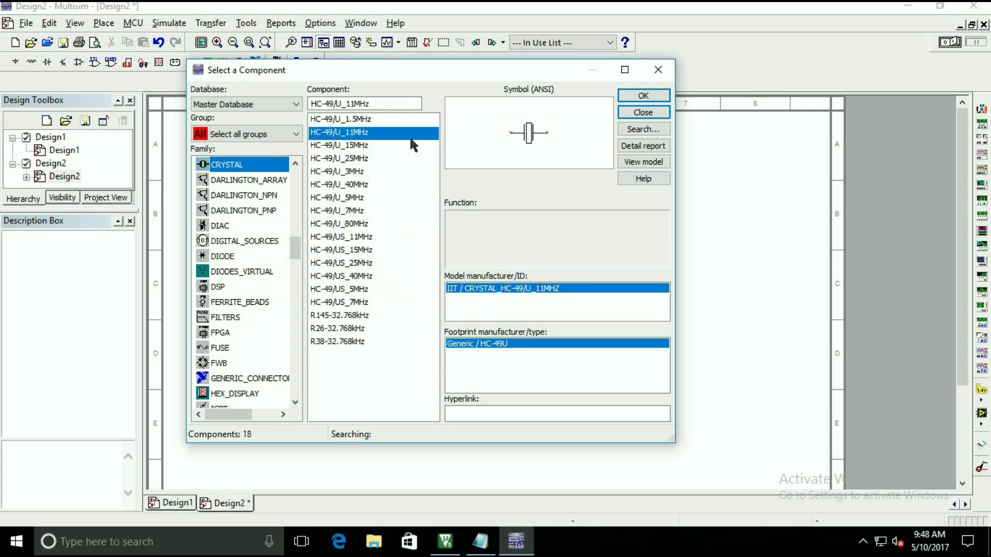
pyautogui.click(654, 95)
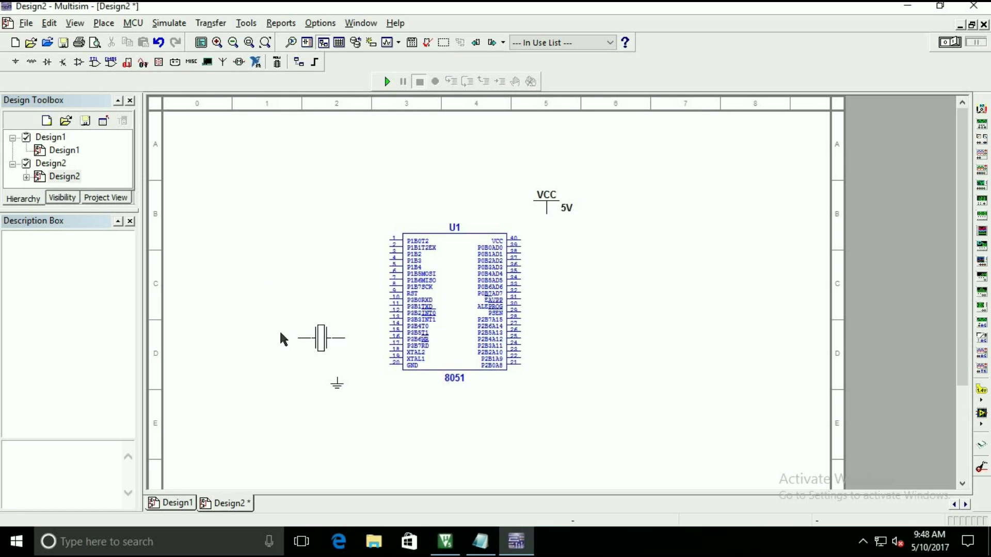
# Place the crystal vertically left of the 8051, then switch the picker to the Basic group.
pyautogui.hotkey('ctrl', 'r')
pyautogui.click(285, 311)
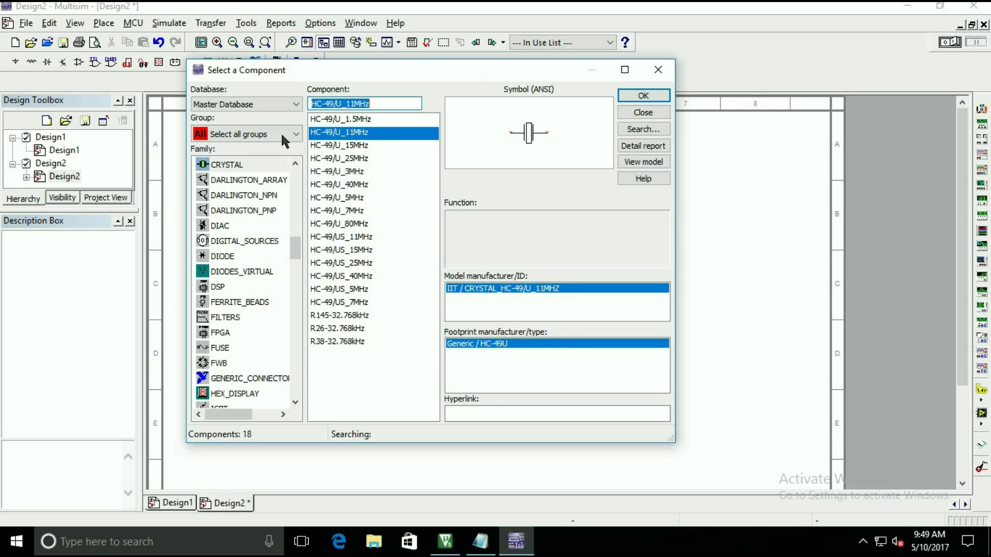
pyautogui.click(292, 130)
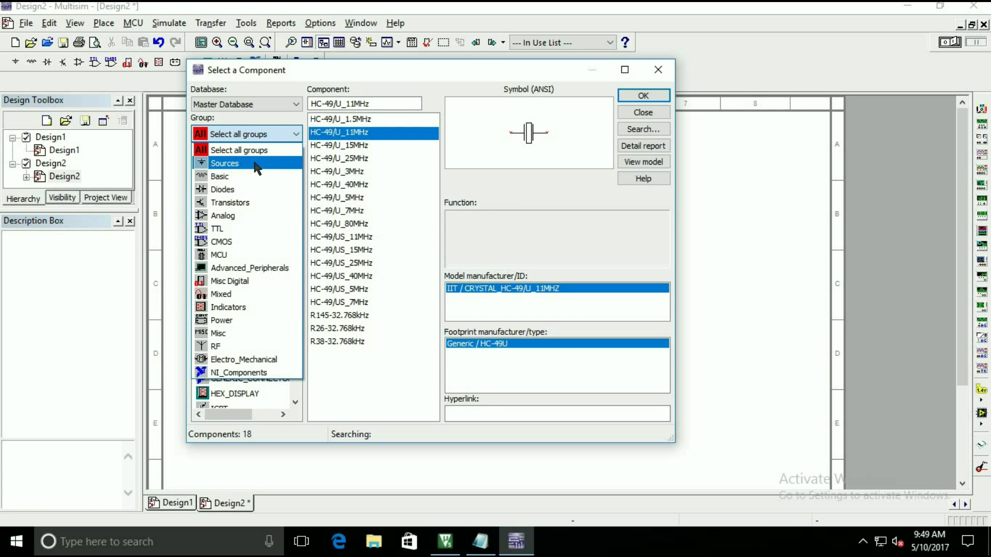
pyautogui.click(256, 162)
pyautogui.click(294, 133)
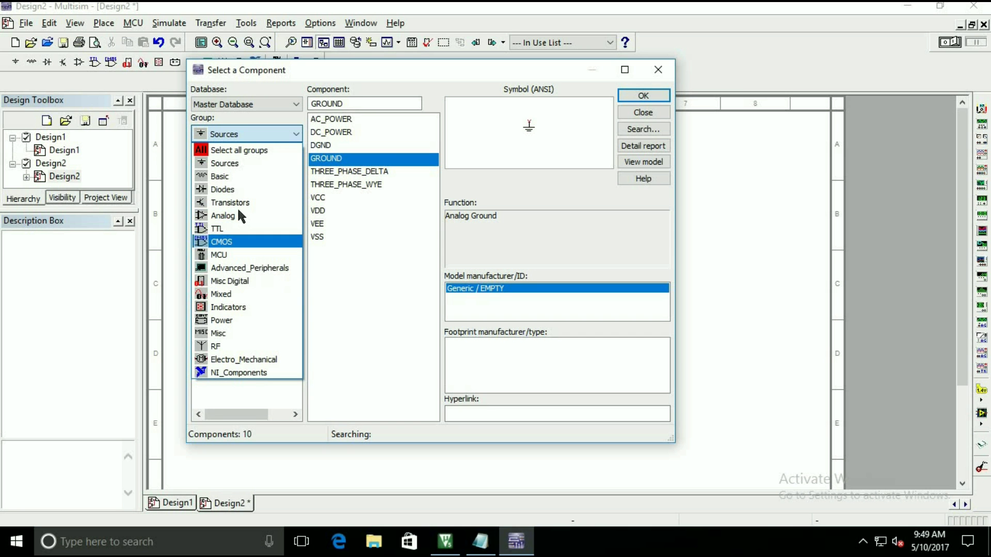
pyautogui.click(238, 176)
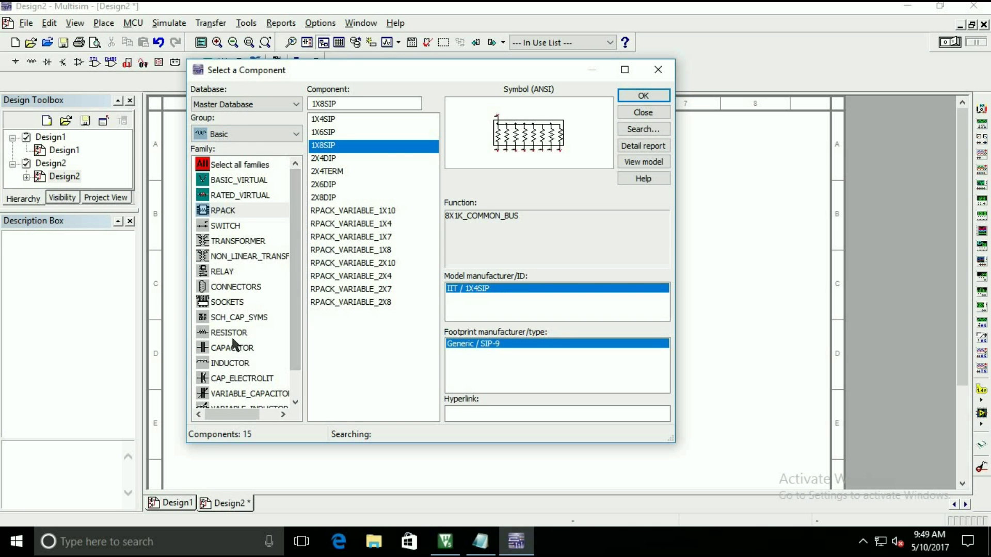
# Place two 33p capacitors, C1 and C2, stacked beside the crystal.
pyautogui.click(225, 349)
pyautogui.write('33')
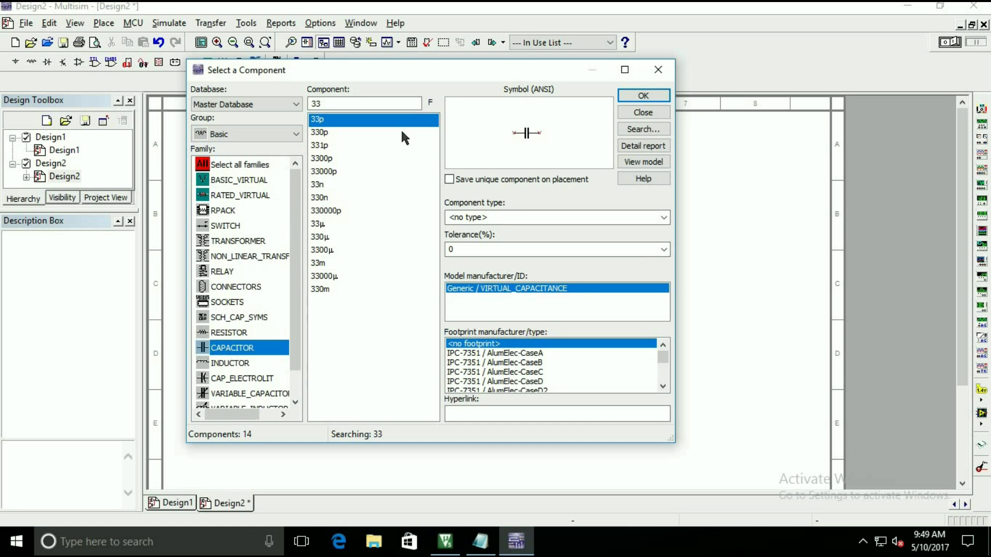
pyautogui.click(646, 96)
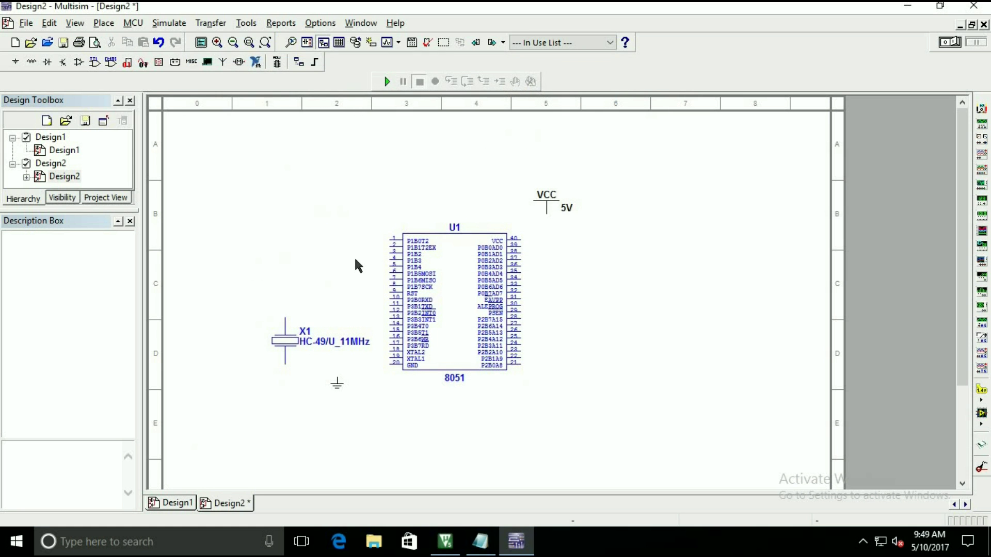
pyautogui.click(225, 309)
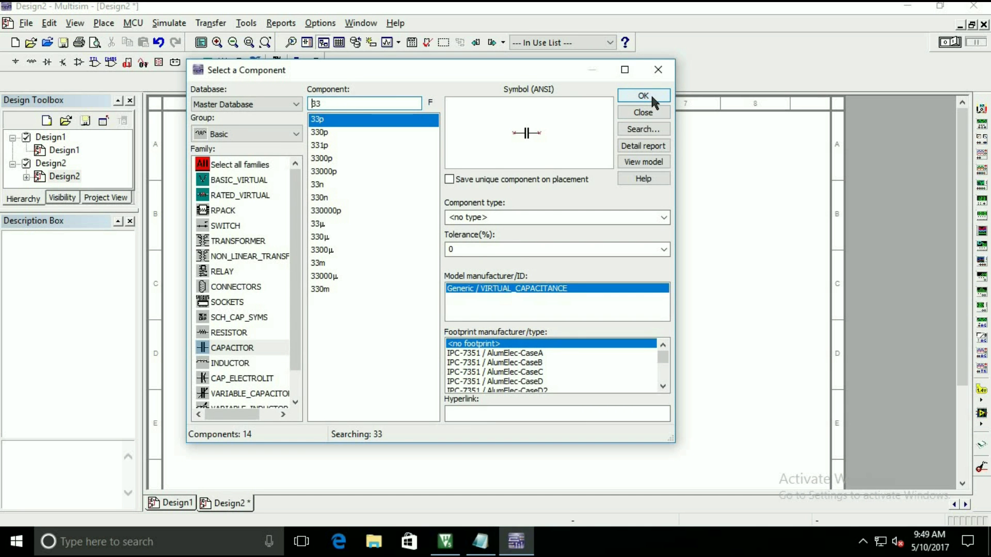
pyautogui.click(643, 112)
pyautogui.click(225, 378)
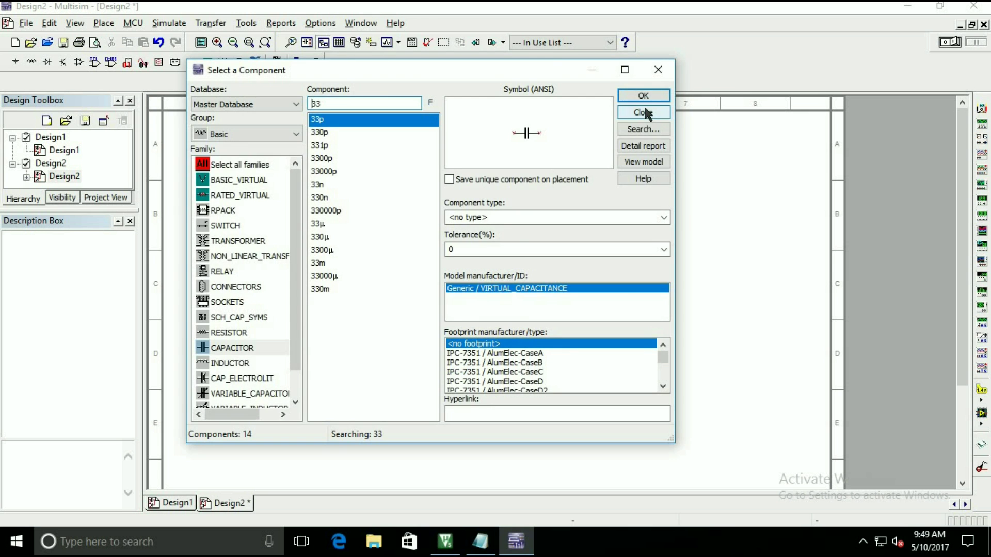
pyautogui.click(644, 112)
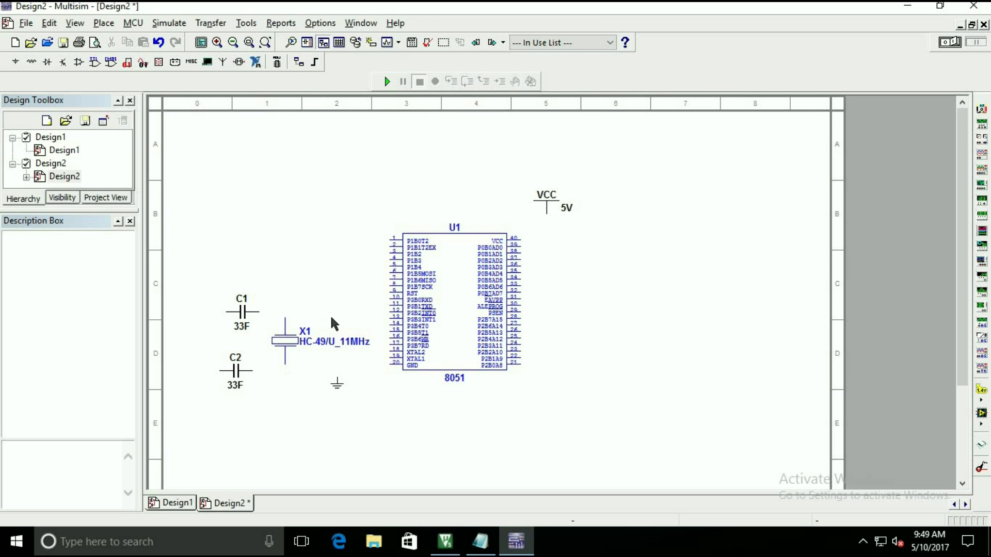
# Wire 8051 pin 18 to capacitor C1 and select the SEVEN_SEG_COM_K display.
pyautogui.click(392, 350)
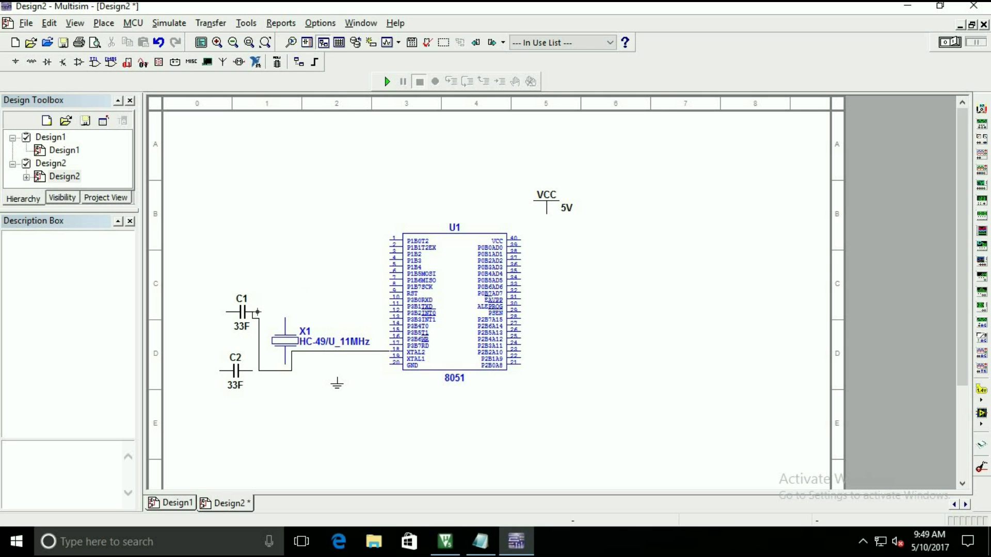
pyautogui.click(262, 312)
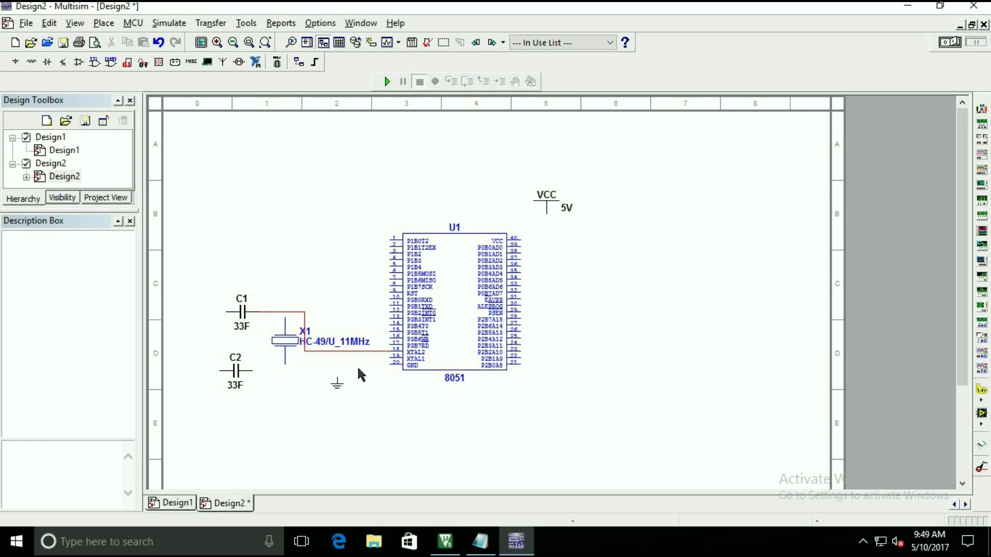
pyautogui.hotkey('ctrl', 'w')
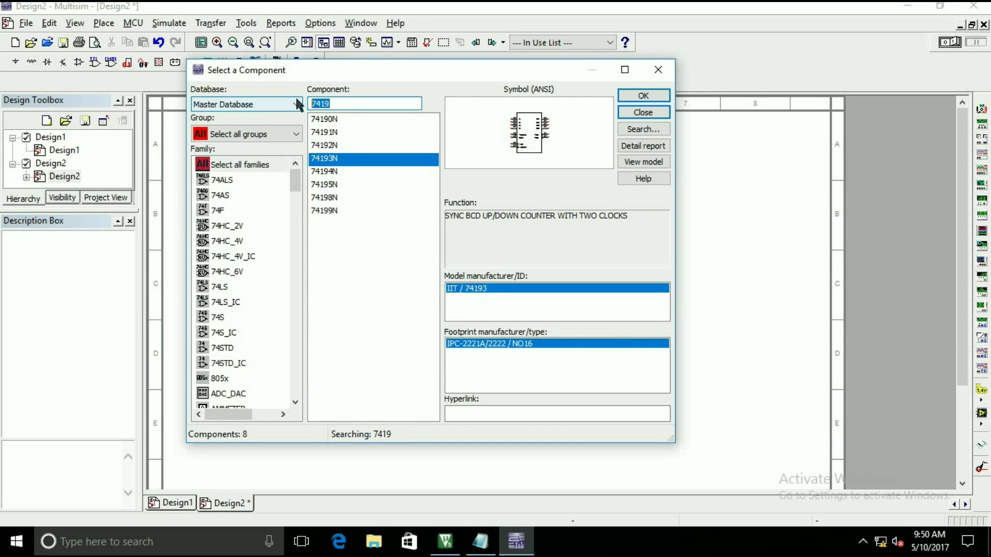
pyautogui.write('se')
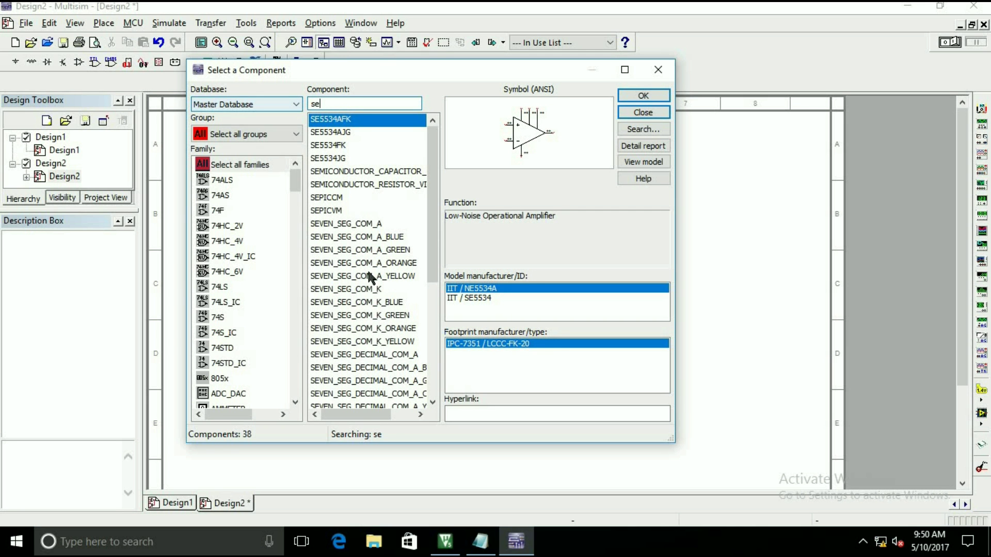
pyautogui.click(371, 296)
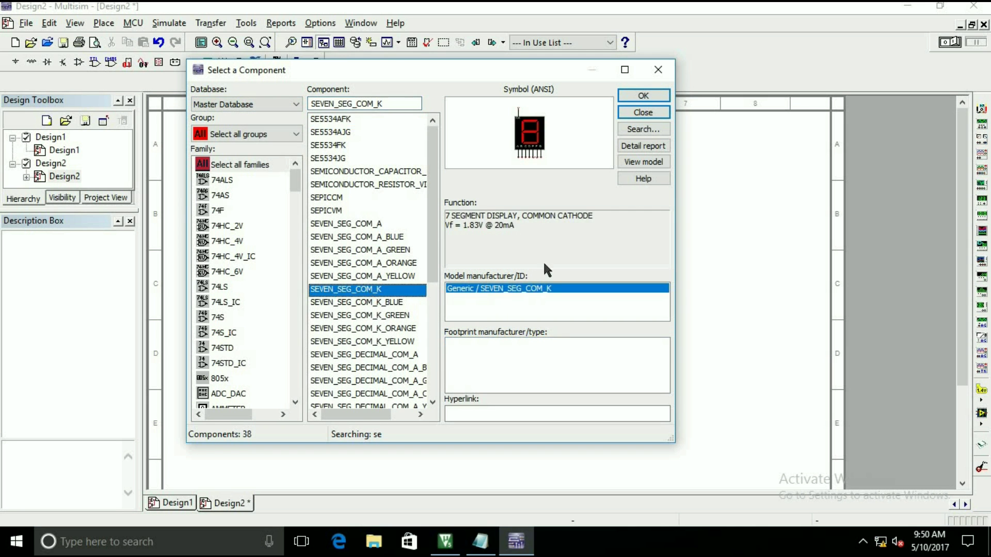
pyautogui.click(662, 101)
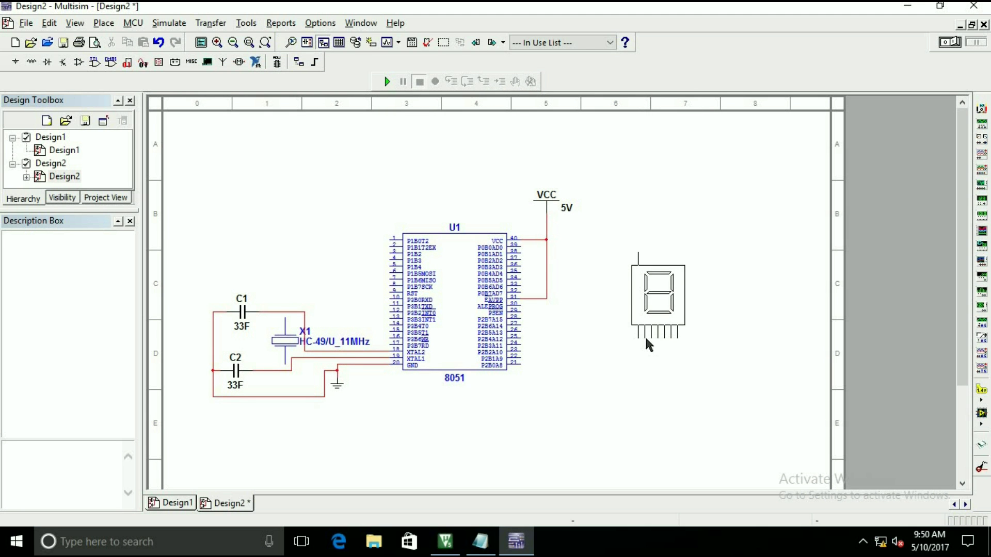
# Place display U2 right of the 8051 and wire its common pin to pin 28.
pyautogui.click(659, 324)
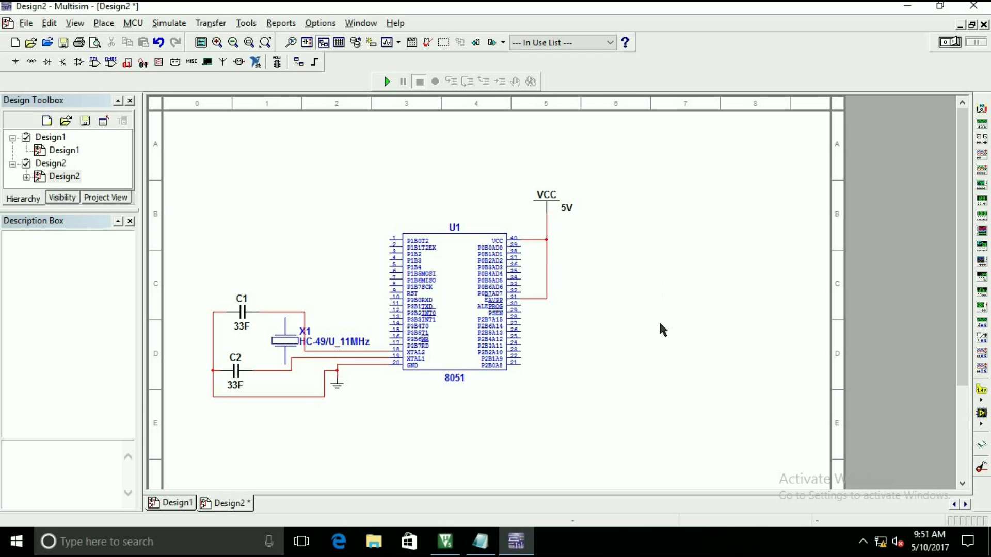
pyautogui.click(653, 114)
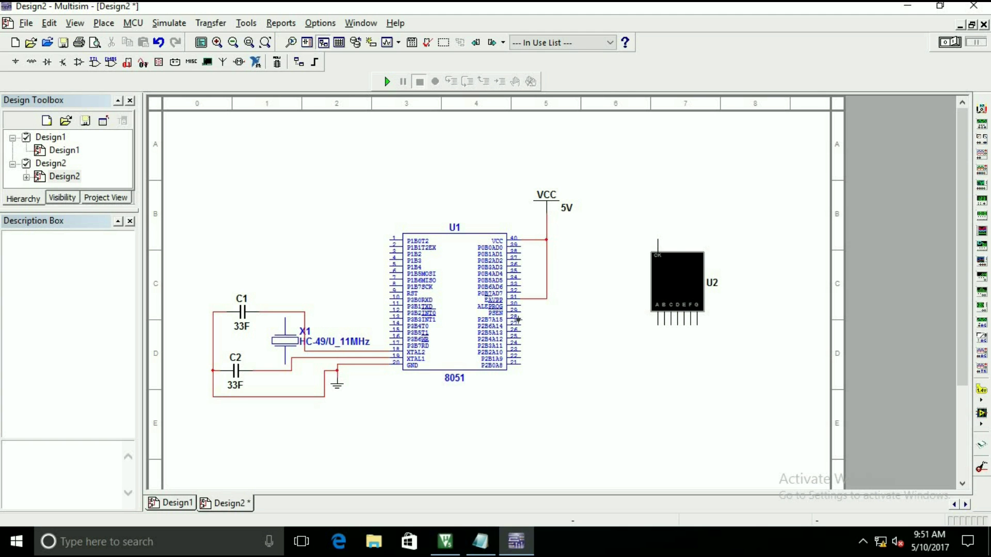
pyautogui.click(657, 239)
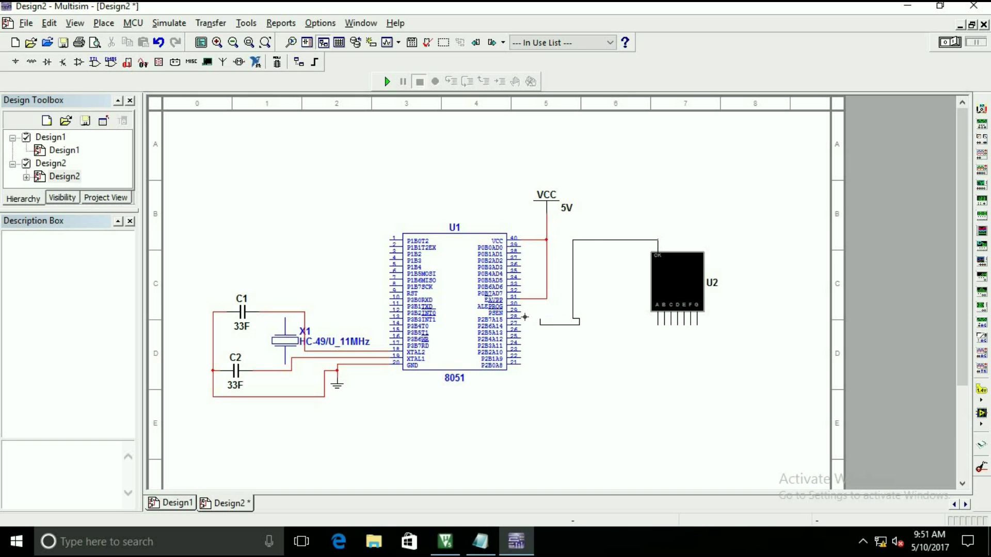
pyautogui.click(521, 316)
pyautogui.click(551, 324)
pyautogui.moveTo(551, 324); pyautogui.dragTo(552, 318)
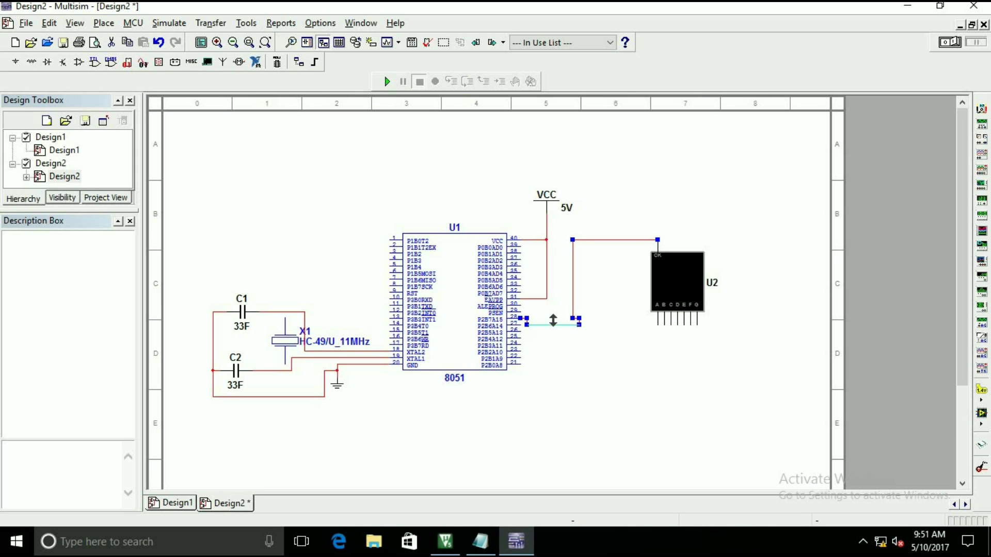
pyautogui.click(591, 332)
# Wire display segments A–G to 8051 pins 27 down to 21.
pyautogui.click(658, 325)
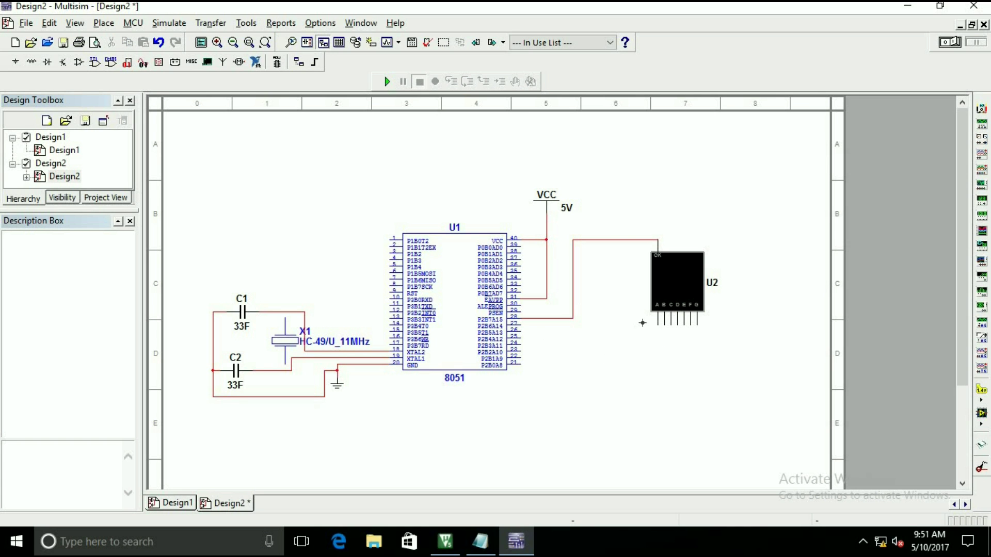
pyautogui.click(521, 326)
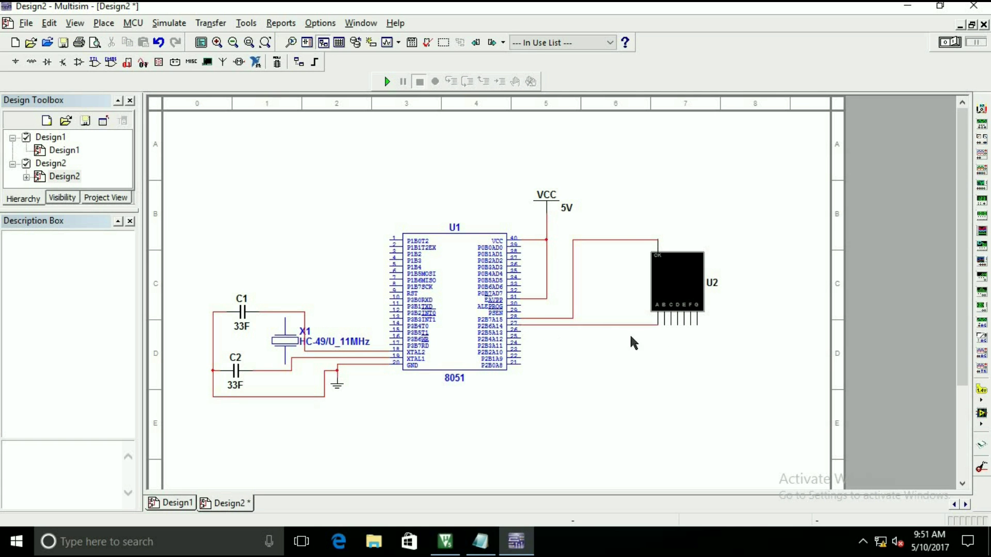
pyautogui.click(664, 325)
pyautogui.click(521, 332)
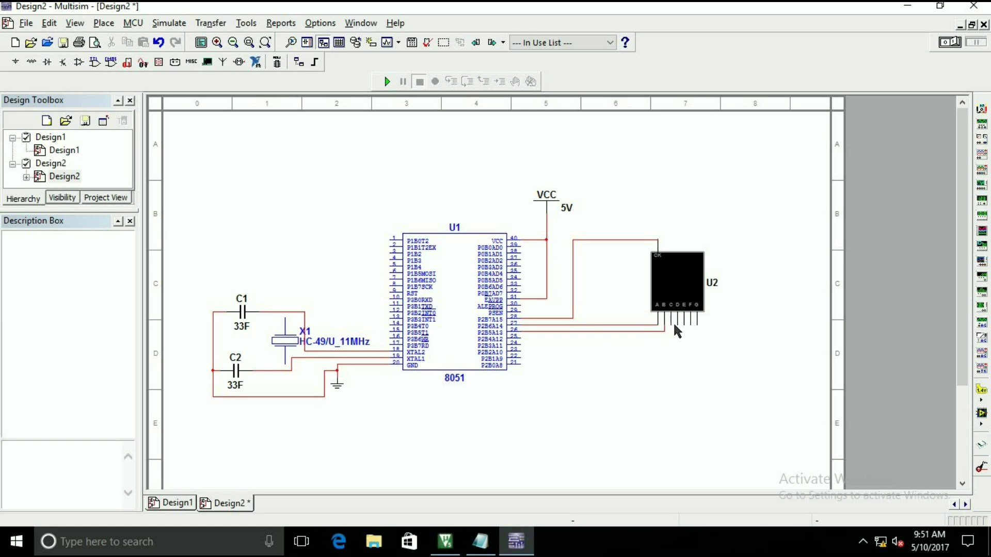
pyautogui.click(669, 326)
pyautogui.click(522, 338)
pyautogui.moveTo(676, 326); pyautogui.dragTo(697, 326)
pyautogui.click(521, 343)
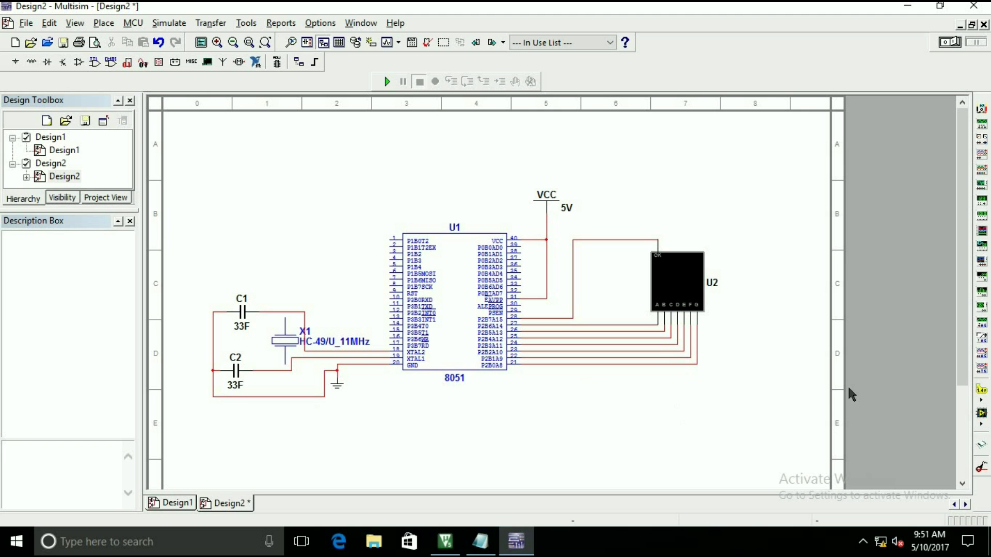
# Place a rotated 1X8SIP resistor pack, R1, below the seven-segment display.
pyautogui.click(31, 62)
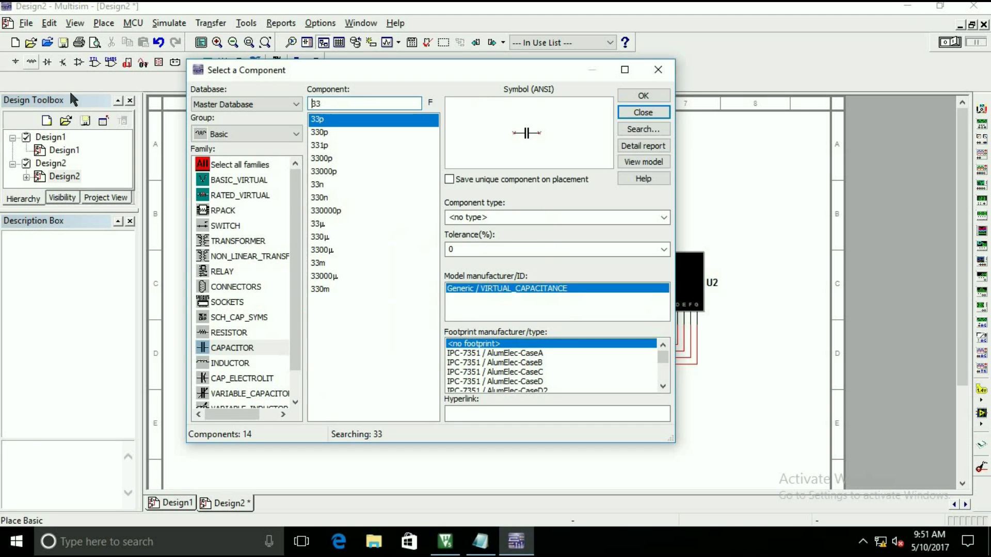
pyautogui.click(230, 210)
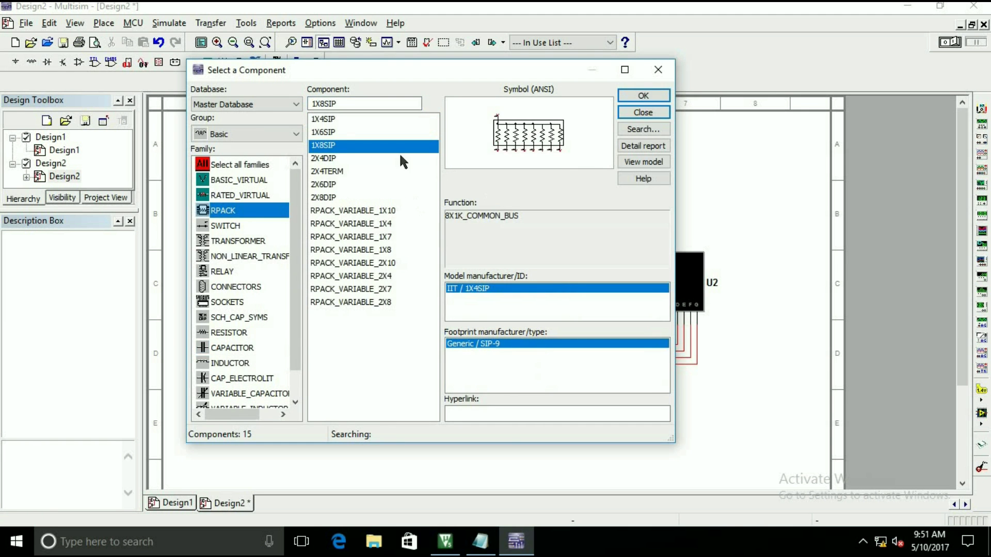
pyautogui.click(652, 95)
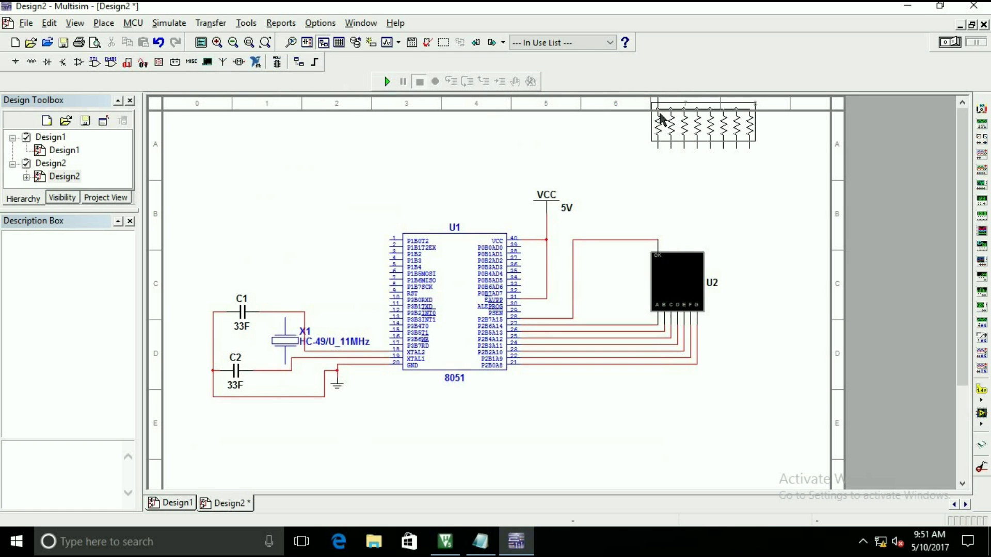
pyautogui.click(655, 205)
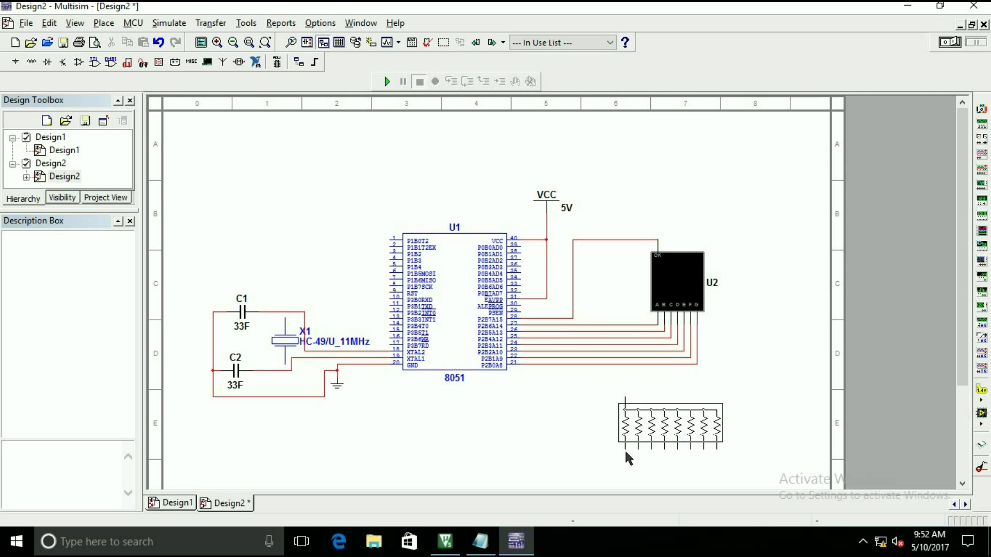
pyautogui.hotkey('ctrl', 'r')
pyautogui.hotkey('ctrl', 'r')
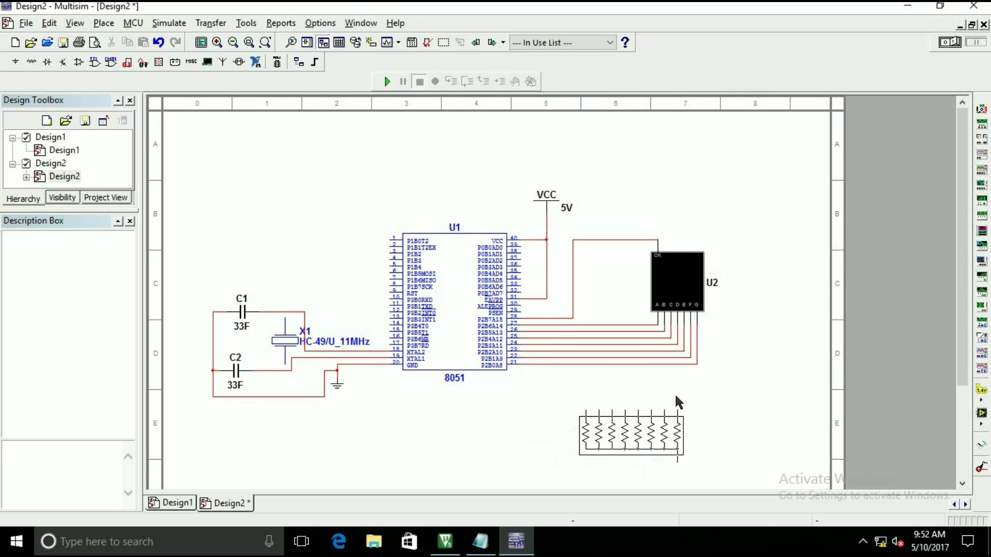
pyautogui.click(678, 394)
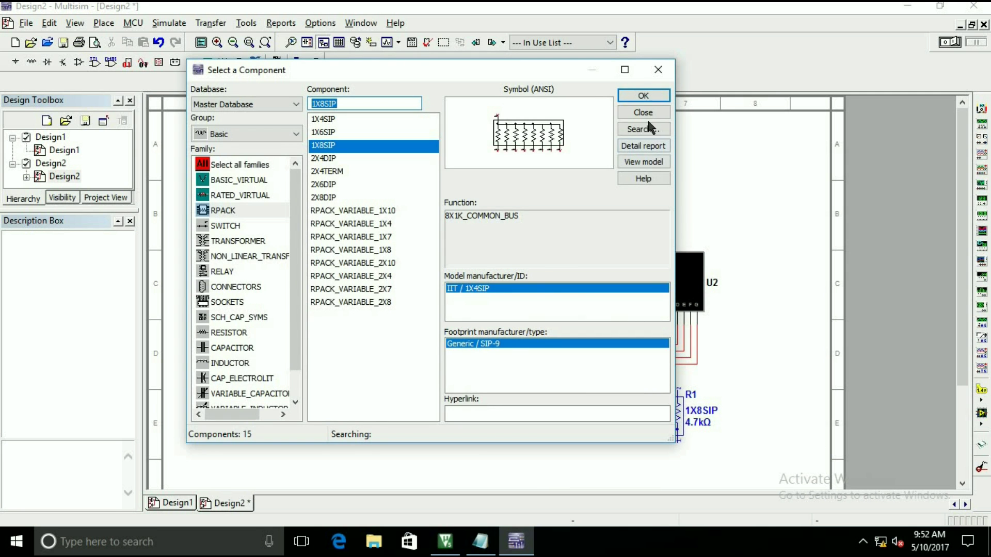
pyautogui.press('Escape')
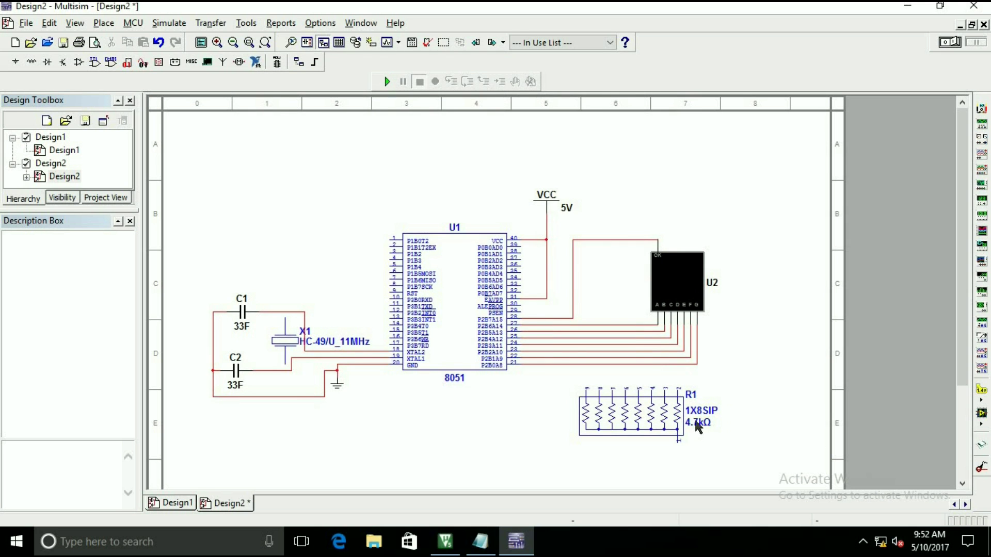
# Set R1's resistance to 330 Ω.
pyautogui.doubleClick(697, 429)
pyautogui.write('330')
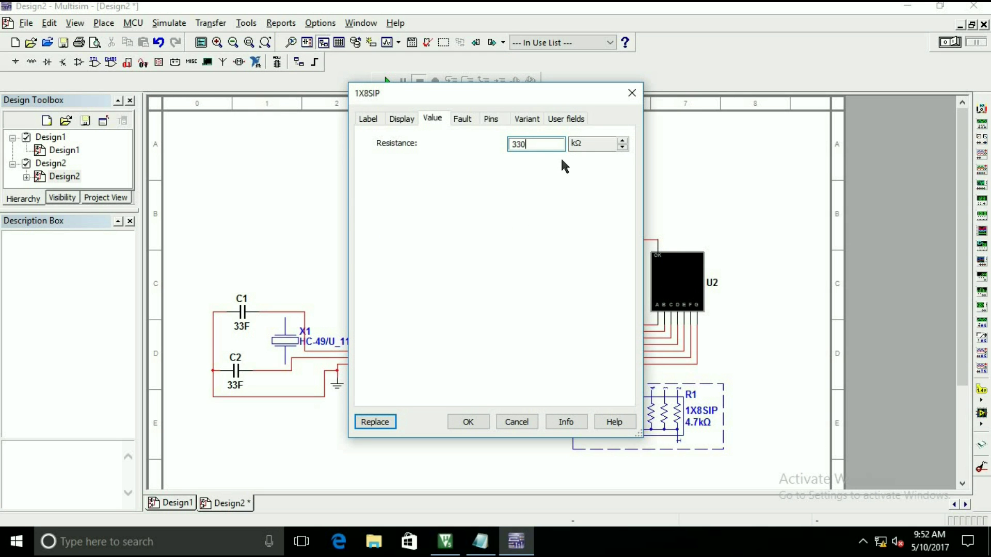
pyautogui.click(623, 147)
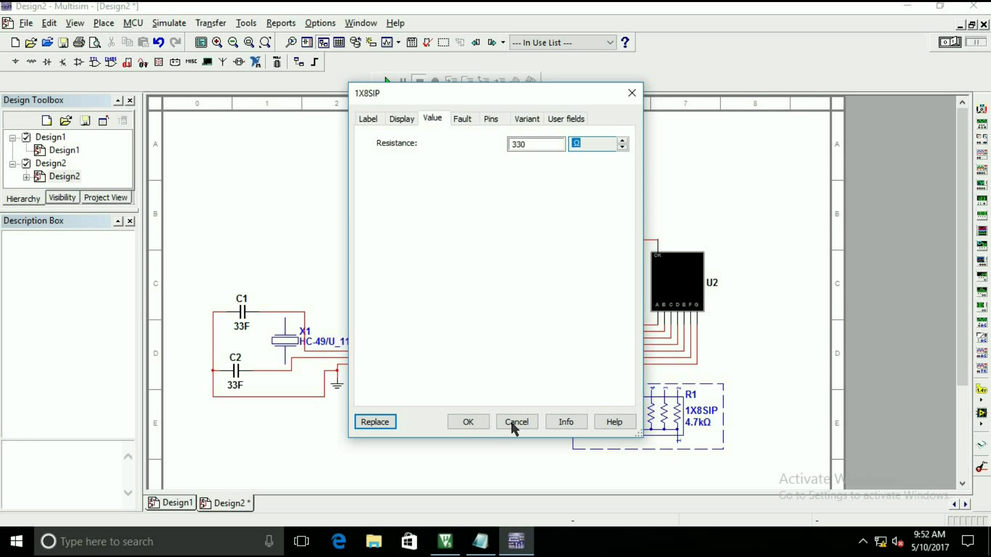
pyautogui.click(467, 424)
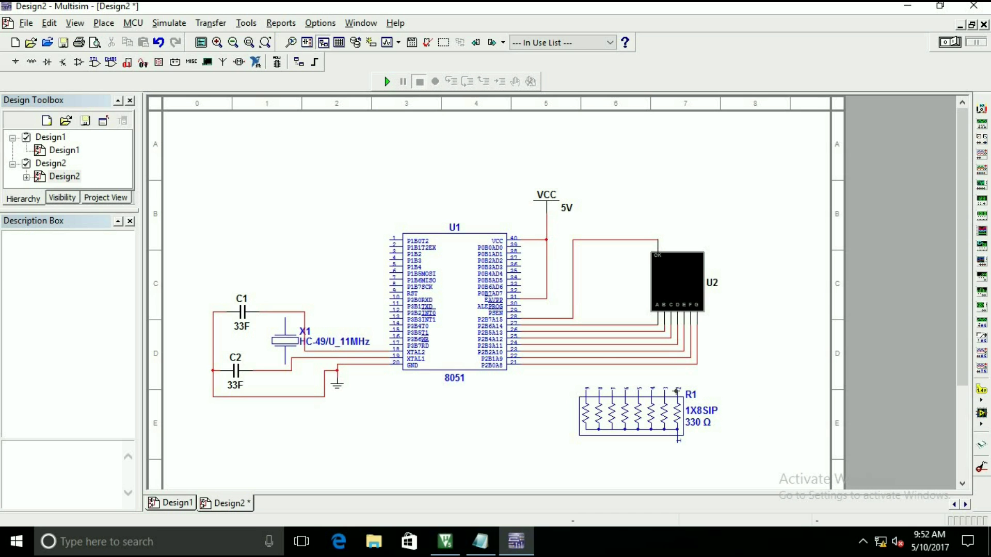
# Connect R1's resistor pins to the display's segment lines.
pyautogui.click(677, 367)
pyautogui.click(664, 389)
pyautogui.click(664, 359)
pyautogui.click(649, 358)
# Wire R1's common pin up and across to the VCC net.
pyautogui.click(679, 440)
pyautogui.click(740, 187)
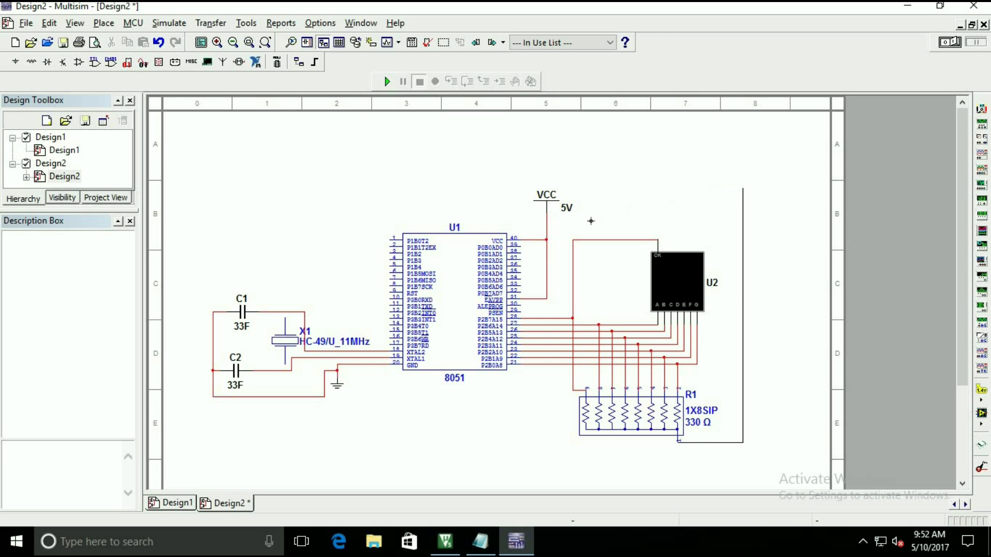
pyautogui.click(552, 241)
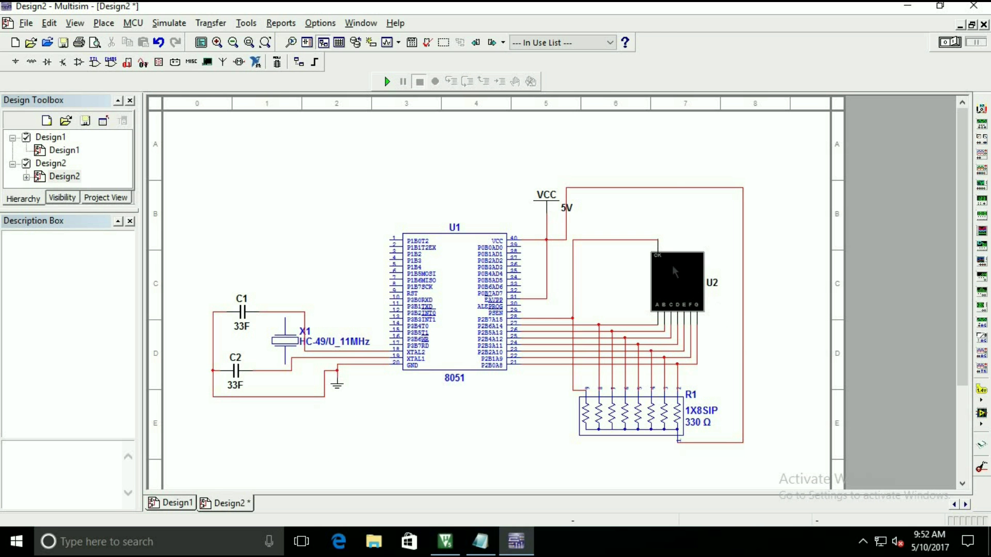
pyautogui.scroll(1, 720, 284)
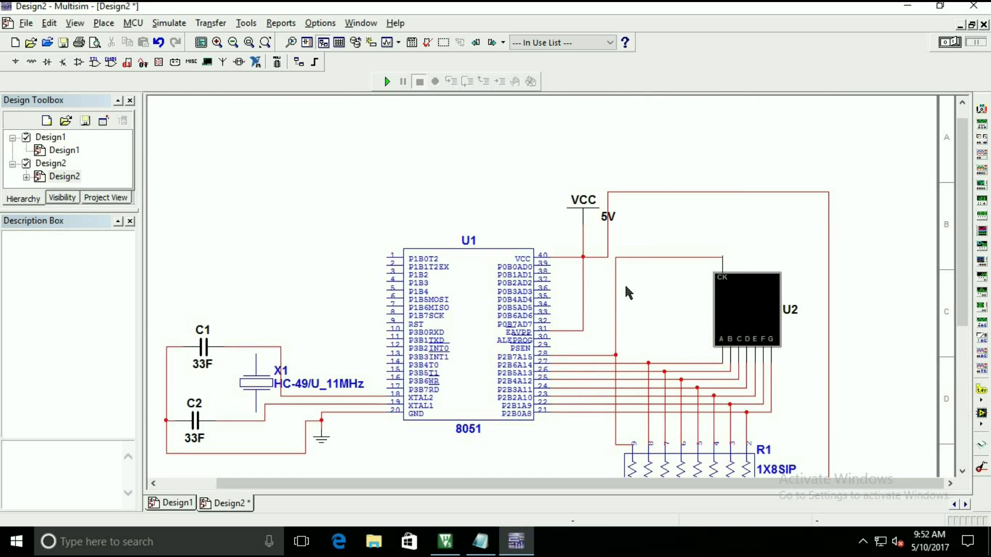
pyautogui.scroll(1, 624, 283)
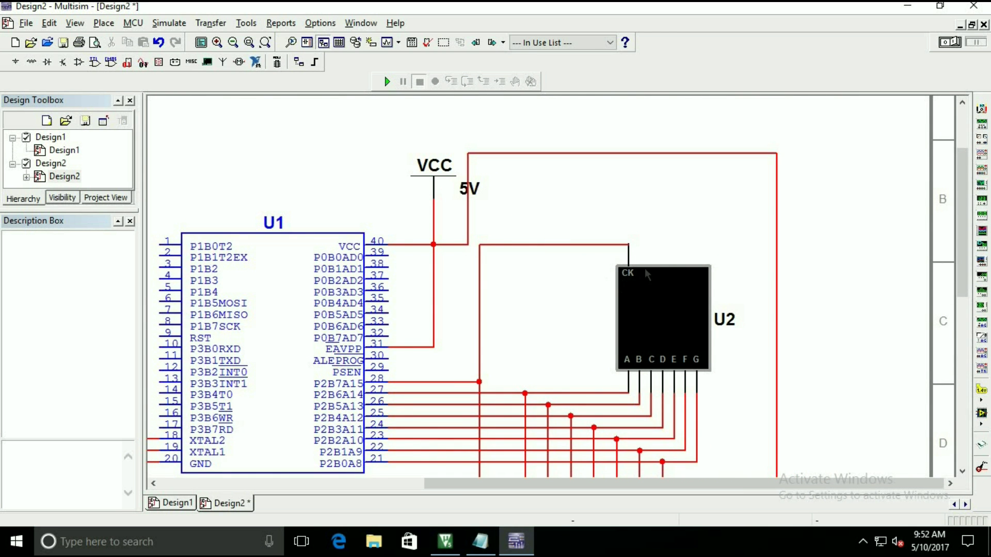
pyautogui.scroll(-1, 707, 284)
pyautogui.scroll(-1, 808, 217)
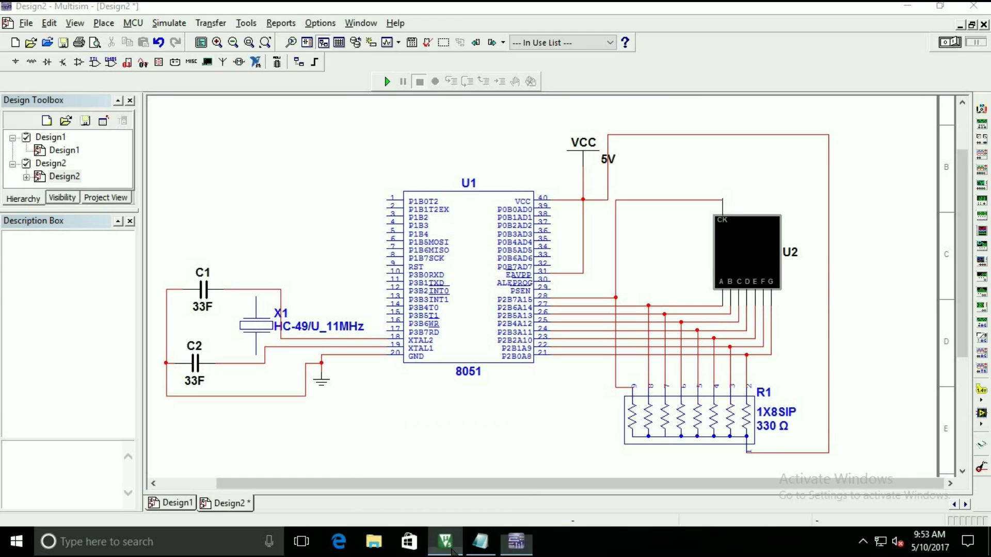
# Create a new µVision project named sevensegment in the root of drive D:.
pyautogui.click(449, 545)
pyautogui.click(94, 21)
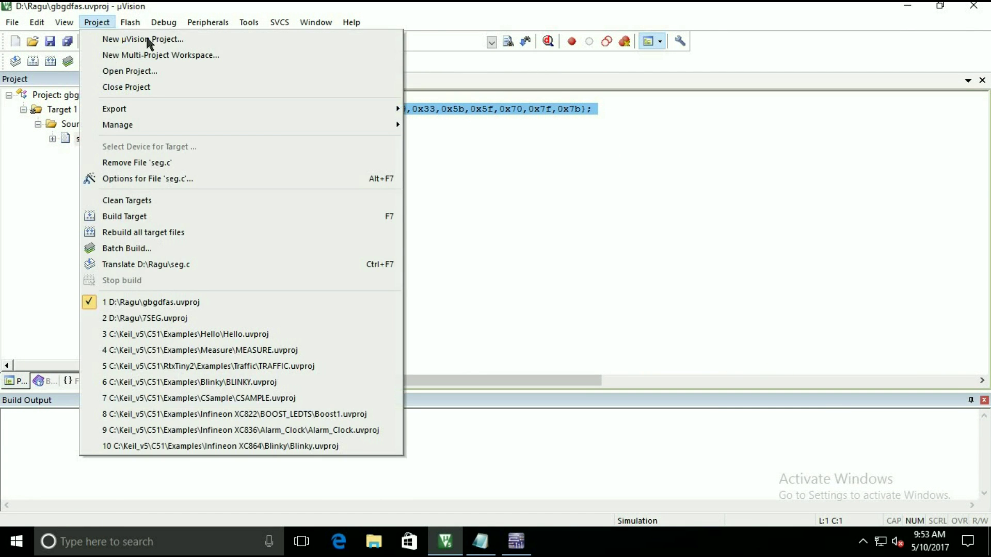
pyautogui.click(147, 39)
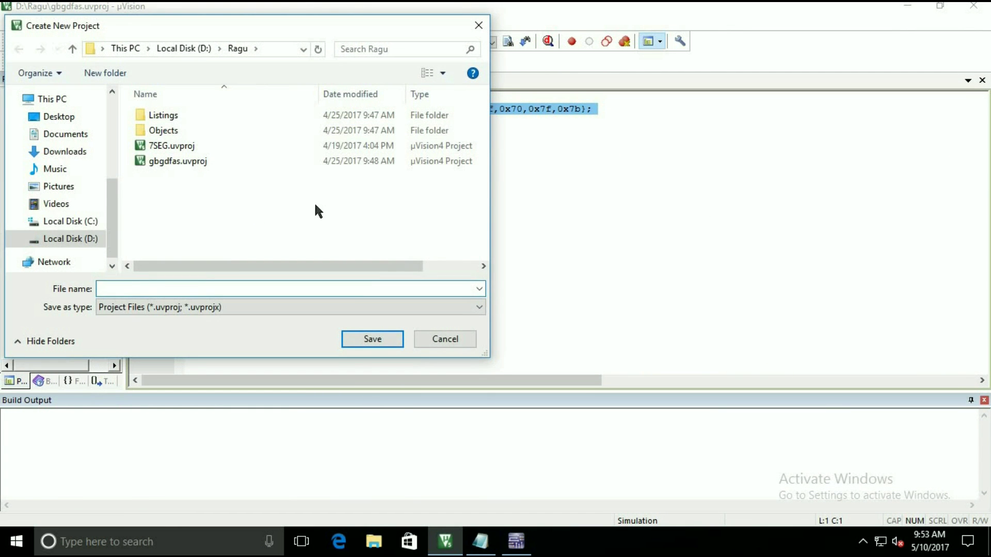
pyautogui.click(186, 49)
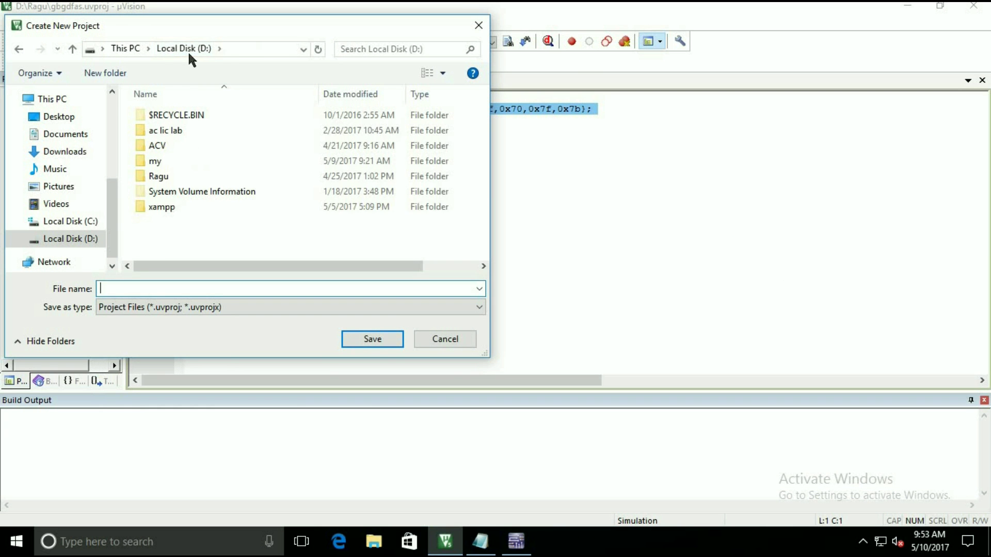
pyautogui.click(183, 289)
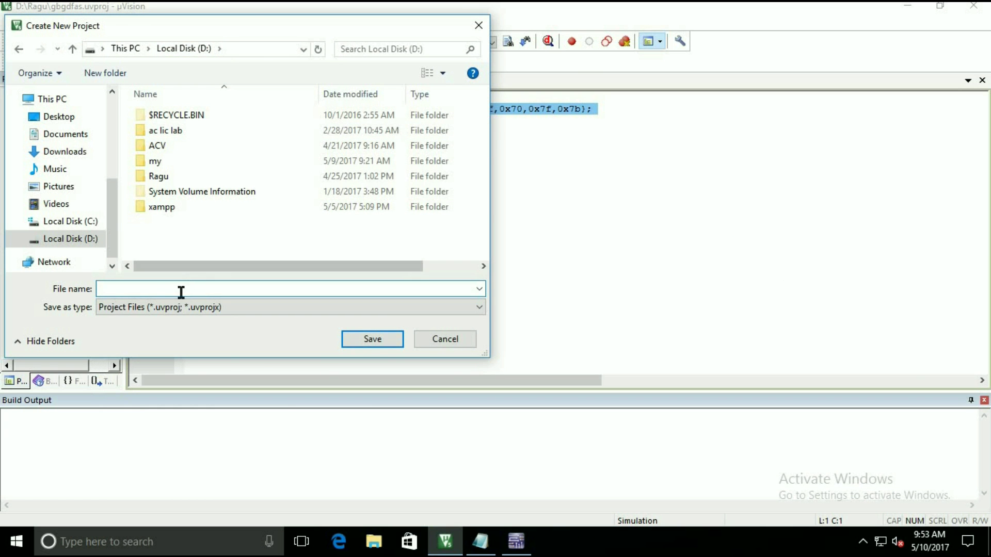
pyautogui.write('sevensegment')
pyautogui.click(370, 341)
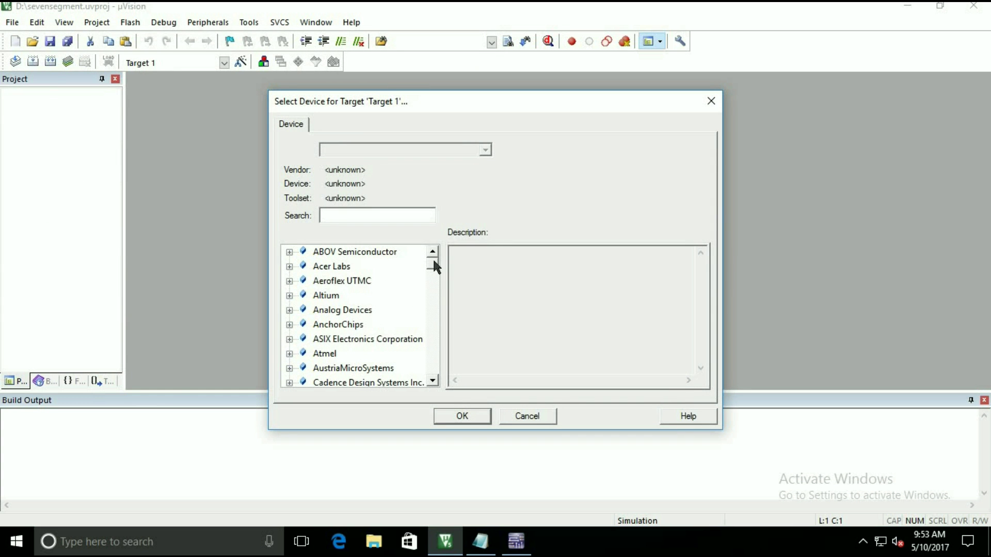
# Choose the Atmel AT89S51 device, decline copying STARTUP.A51, and expand Target 1.
pyautogui.moveTo(433, 262)
pyautogui.mouseDown()
pyautogui.moveTo(435, 291)
pyautogui.moveTo(435, 258)
pyautogui.mouseUp()
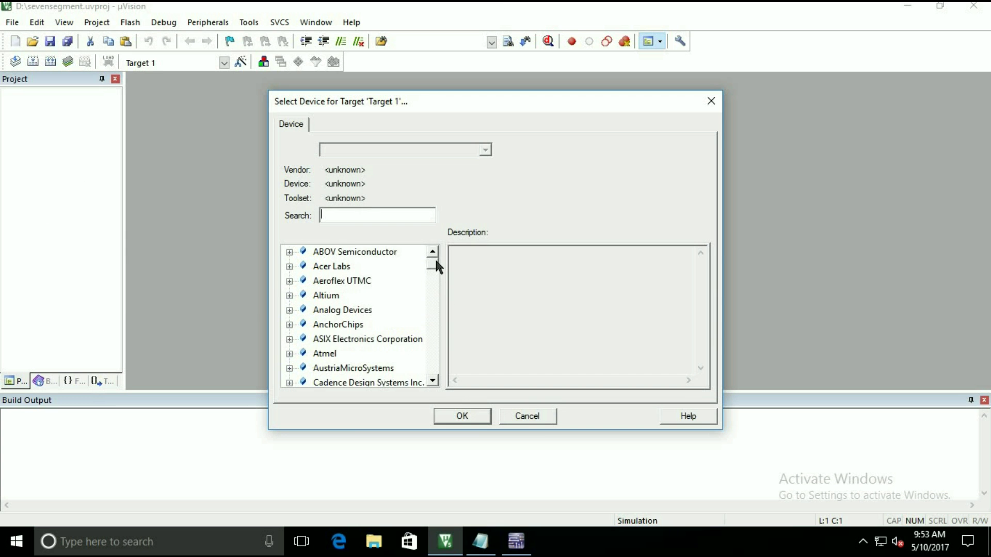
pyautogui.click(289, 354)
pyautogui.scroll(-1, 381, 311)
pyautogui.scroll(-2, 380, 310)
pyautogui.scroll(-3, 379, 311)
pyautogui.scroll(-2, 378, 311)
pyautogui.scroll(-2, 378, 311)
pyautogui.scroll(-2, 376, 312)
pyautogui.scroll(-2, 375, 312)
pyautogui.scroll(-3, 374, 309)
pyautogui.scroll(-3, 372, 308)
pyautogui.scroll(-3, 370, 308)
pyautogui.scroll(-2, 370, 309)
pyautogui.scroll(-3, 370, 309)
pyautogui.scroll(-1, 371, 341)
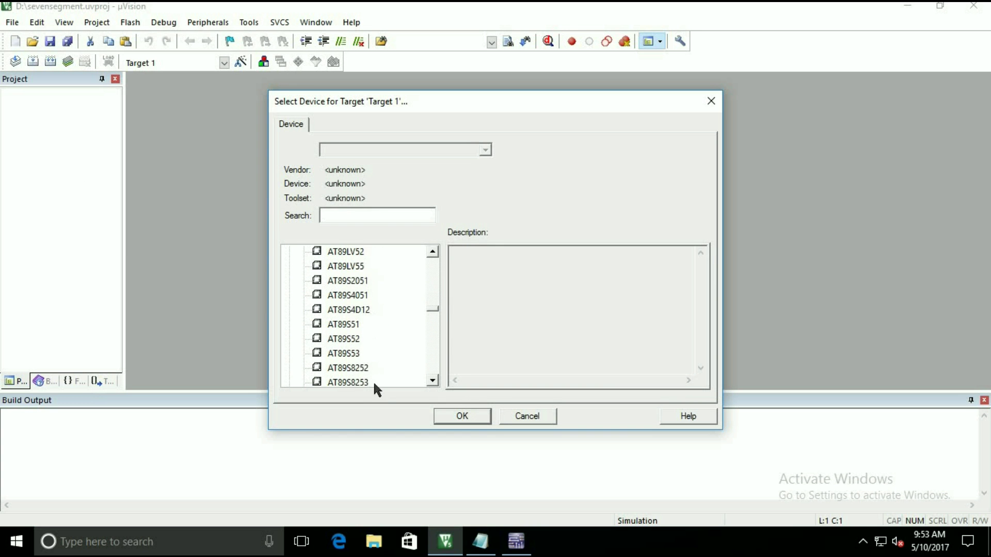
pyautogui.click(347, 325)
pyautogui.click(460, 418)
pyautogui.click(603, 300)
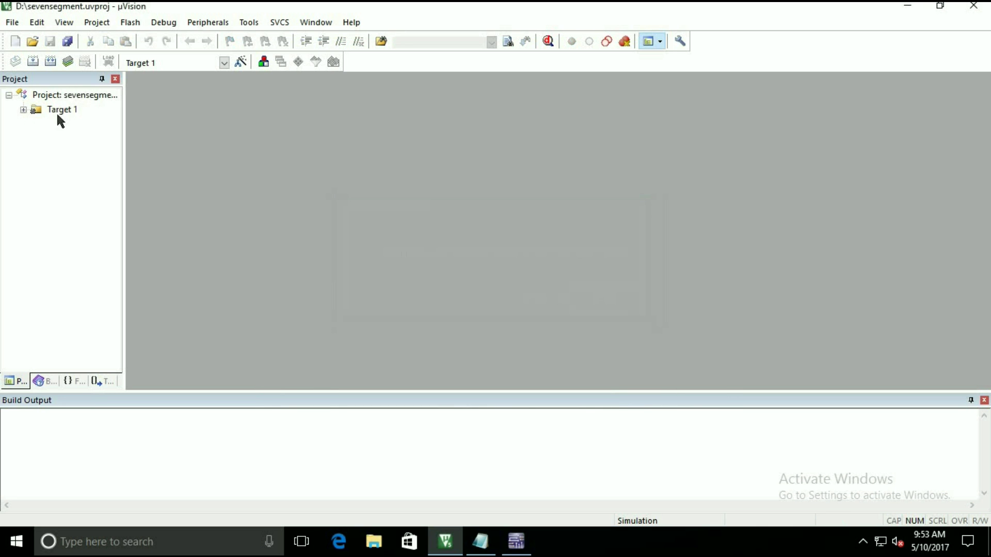
pyautogui.click(23, 110)
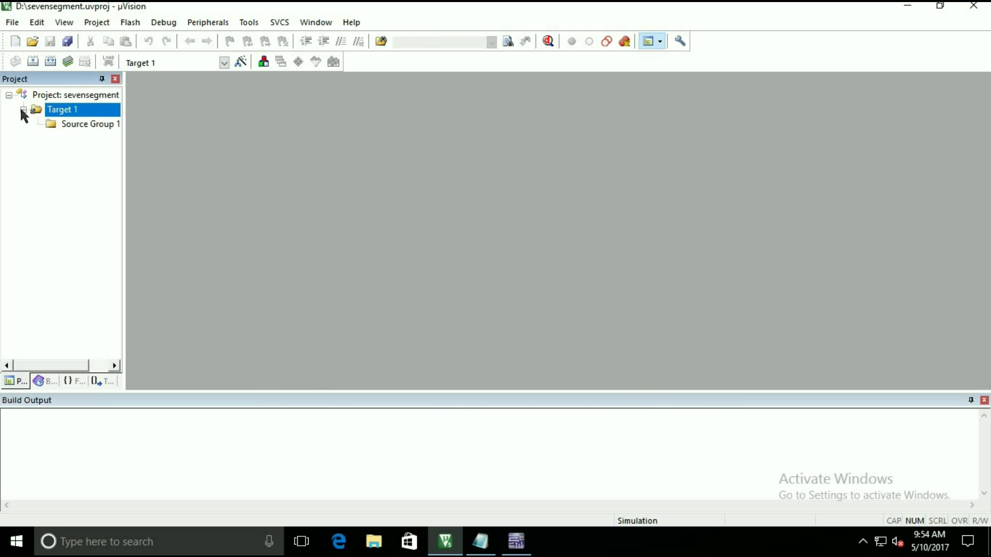
# Paste the seven-segment C program into a new text file.
pyautogui.click(88, 122)
pyautogui.click(15, 41)
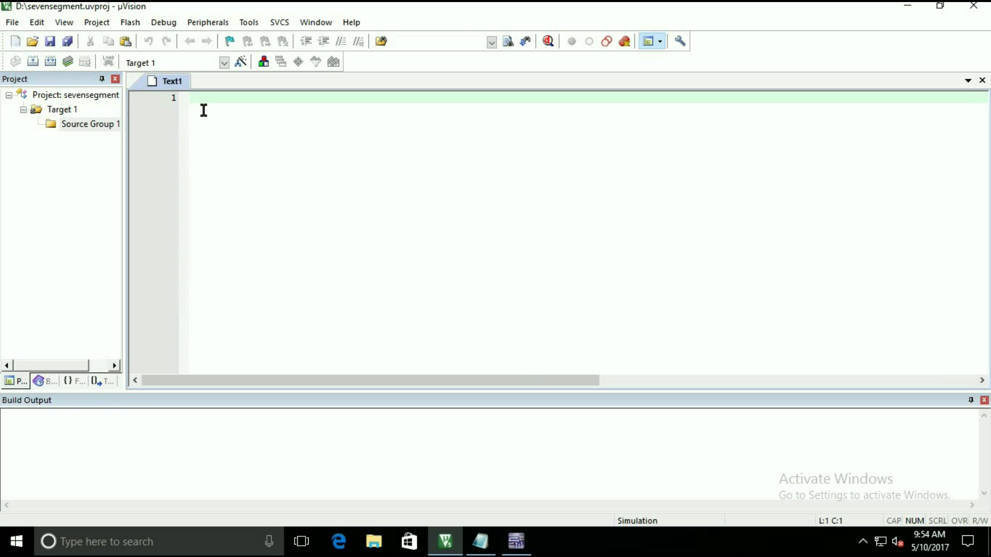
pyautogui.write('#include<reg51.h> unsigned char a[]={0x7e,0x30,0x6d,0x79,0x33,0x5b,0x5f,0x70,0x7f,0x7b}; unsigned char i,j; void main() {    while(1)    { for(i=0;i<=9;i++) { P2=a[i]; while(j<=150) {    j++; } j=0; } }    }')
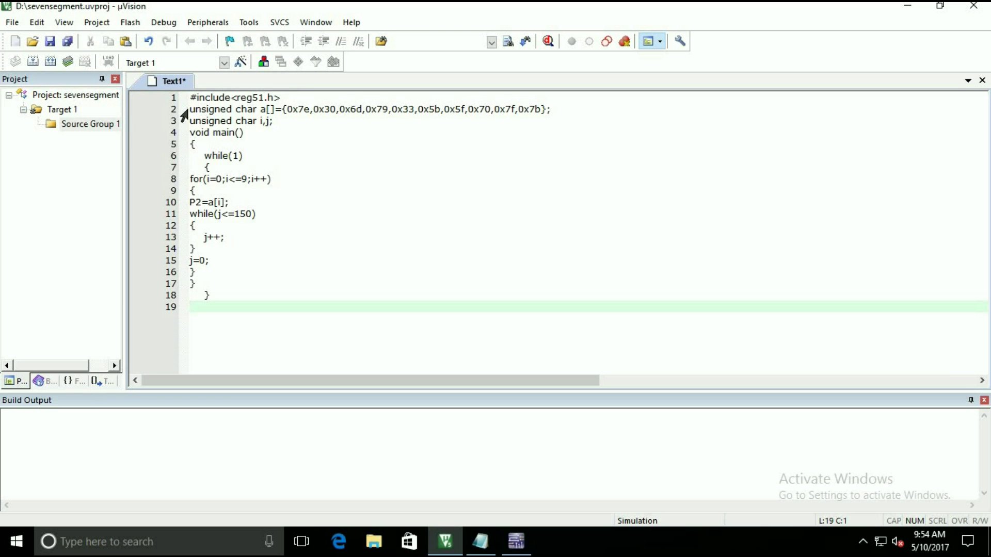
pyautogui.moveTo(286, 109); pyautogui.dragTo(545, 109)
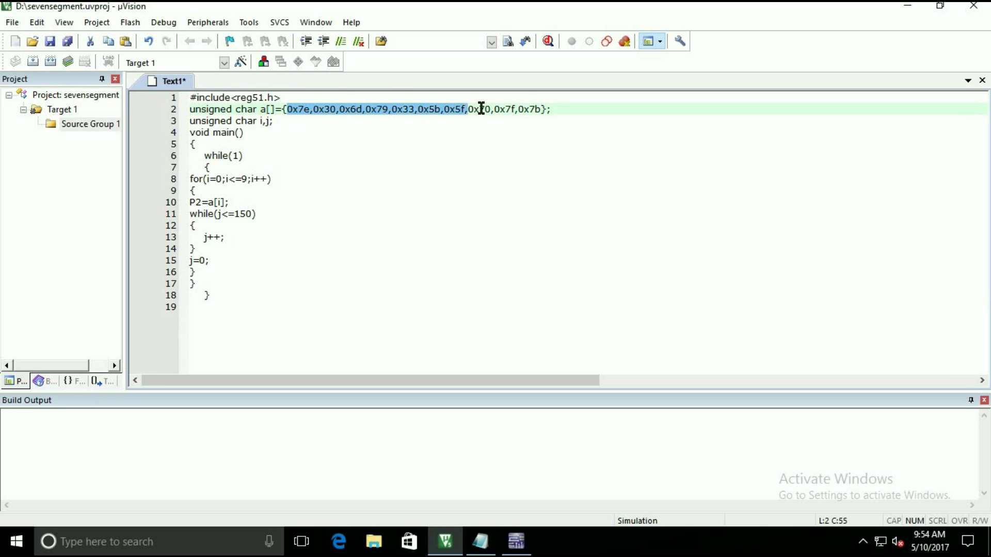
pyautogui.click(590, 115)
# Add the comment '//how to find this valve is explained later' on line 2, then delete it.
pyautogui.click(569, 108)
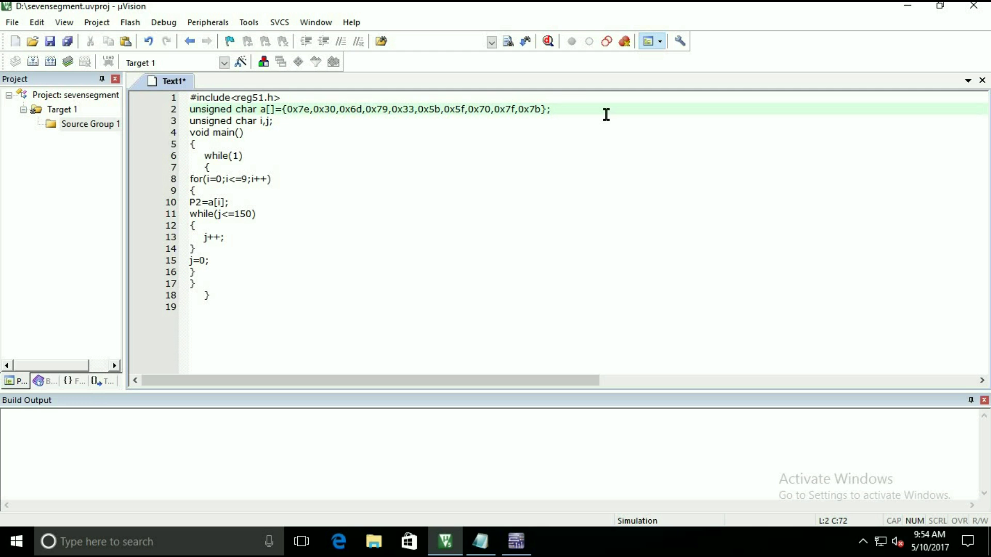
pyautogui.write('//')
pyautogui.write('how to find ')
pyautogui.write('this valve ')
pyautogui.write('is expla')
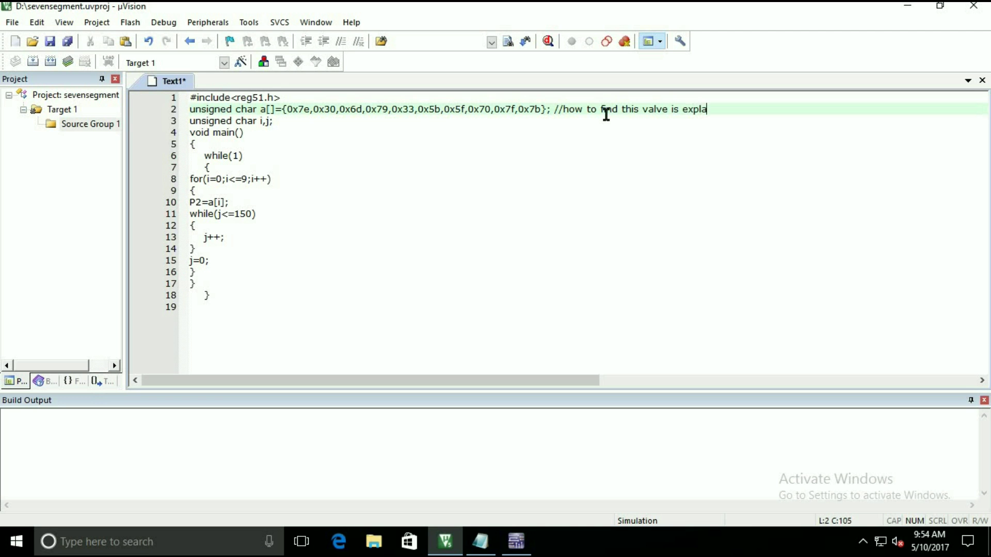
pyautogui.write('ined la')
pyautogui.write('ter')
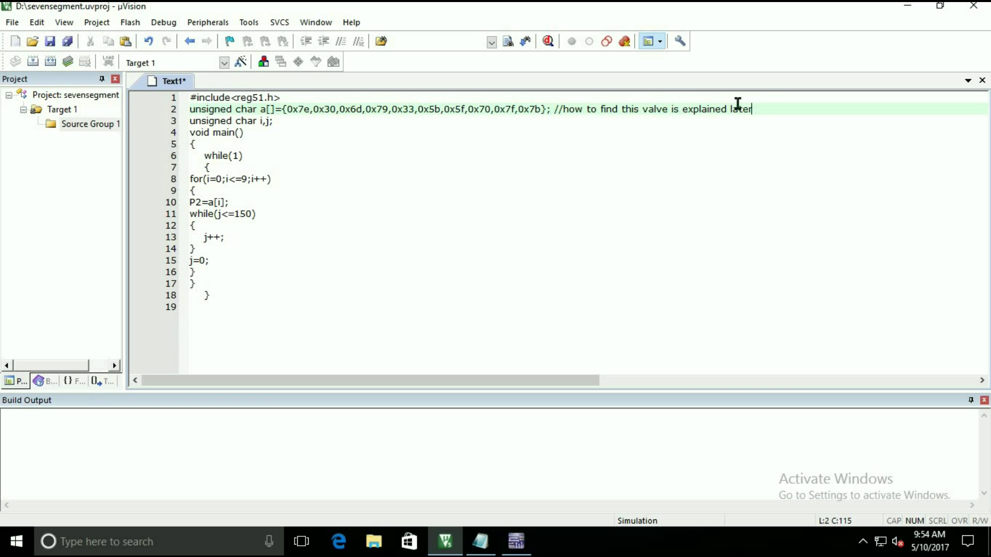
pyautogui.moveTo(771, 108); pyautogui.dragTo(557, 109)
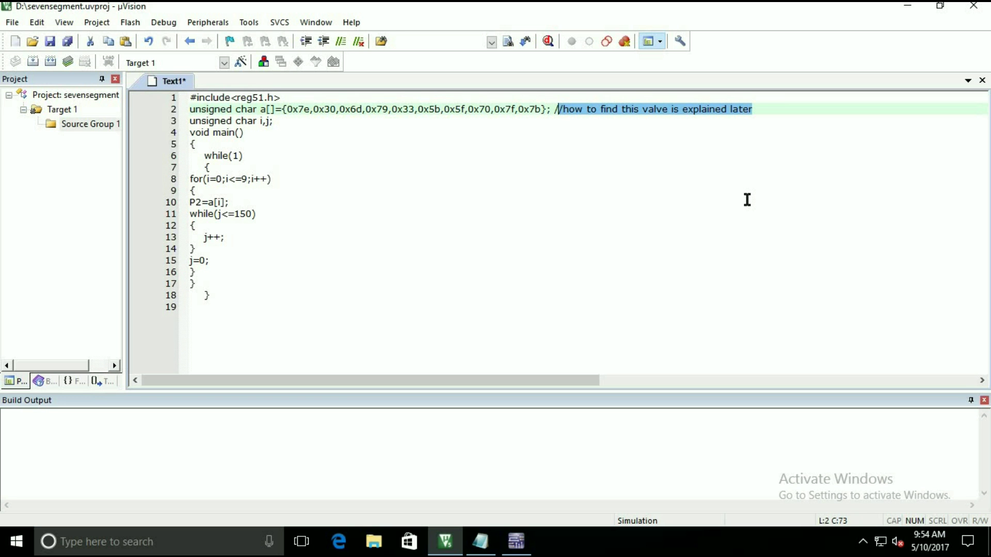
pyautogui.press('BackSpace')
pyautogui.press('BackSpace')
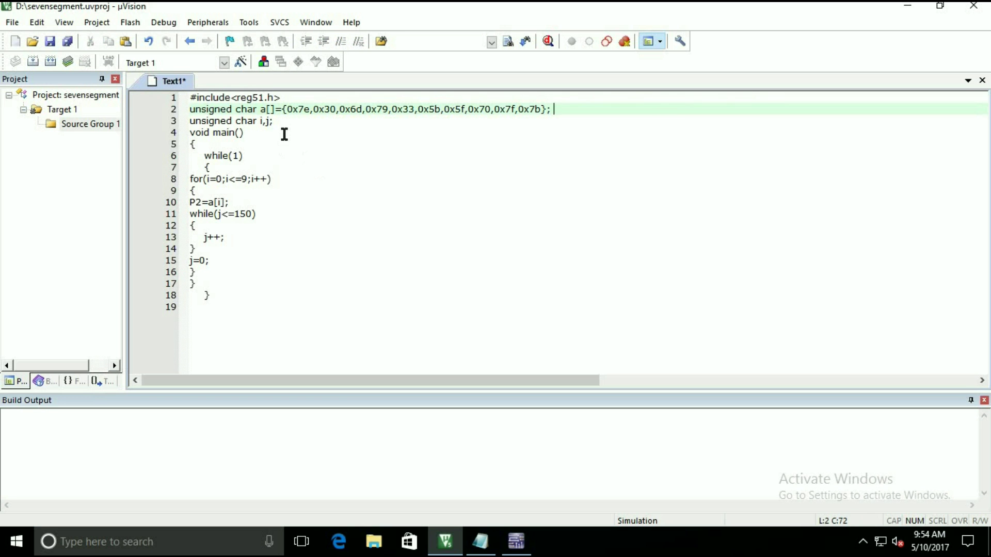
# Add a comment after the P2=a[i]; statement on line 10, then delete it.
pyautogui.press('Down')
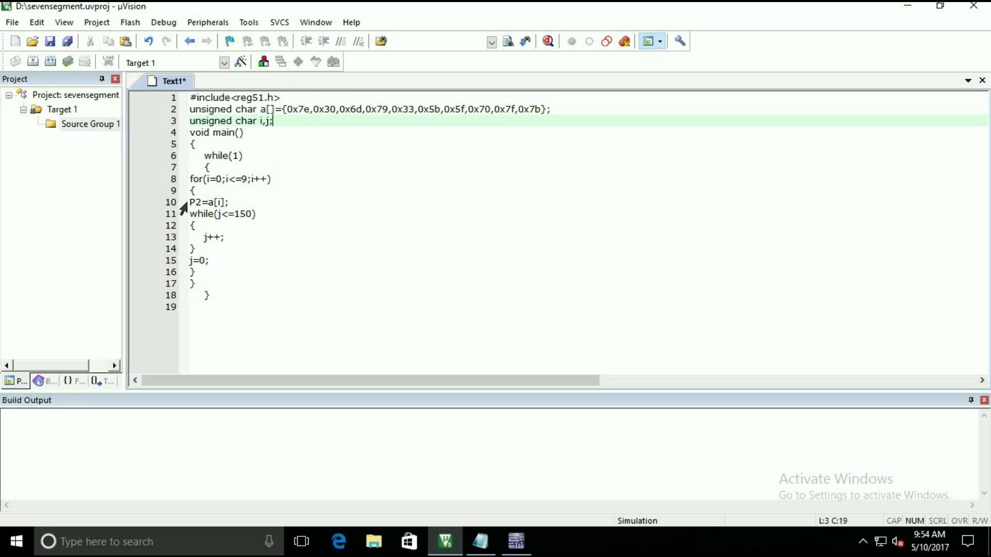
pyautogui.moveTo(189, 202); pyautogui.dragTo(251, 202)
pyautogui.click(251, 202)
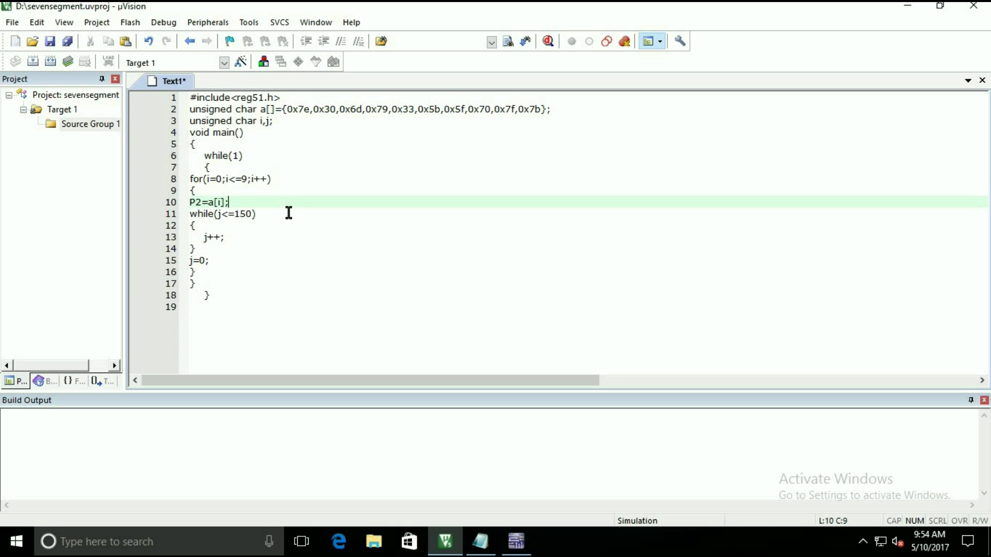
pyautogui.write(' //')
pyautogui.write('thi')
pyautogui.write('s is the code to di')
pyautogui.write('splay 0-9')
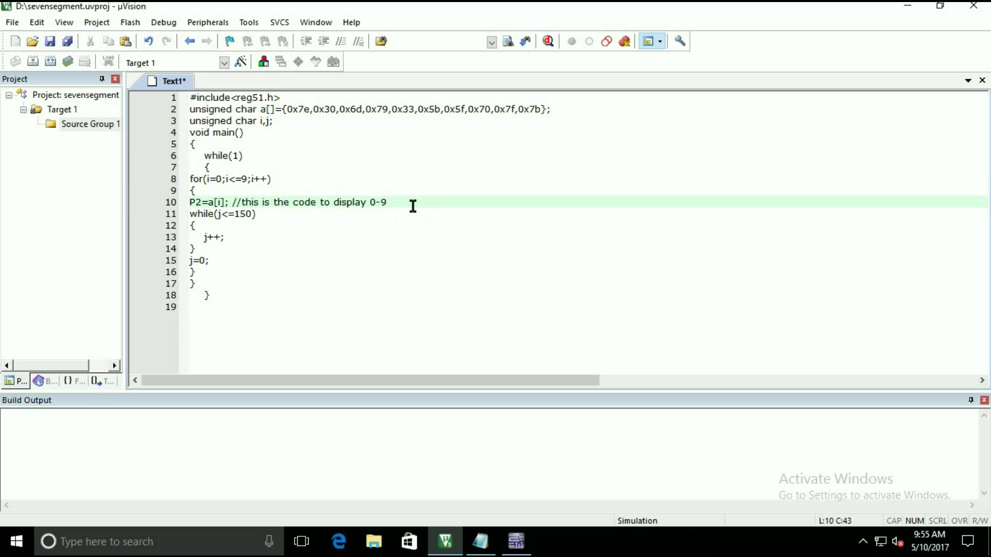
pyautogui.moveTo(412, 206); pyautogui.dragTo(234, 205)
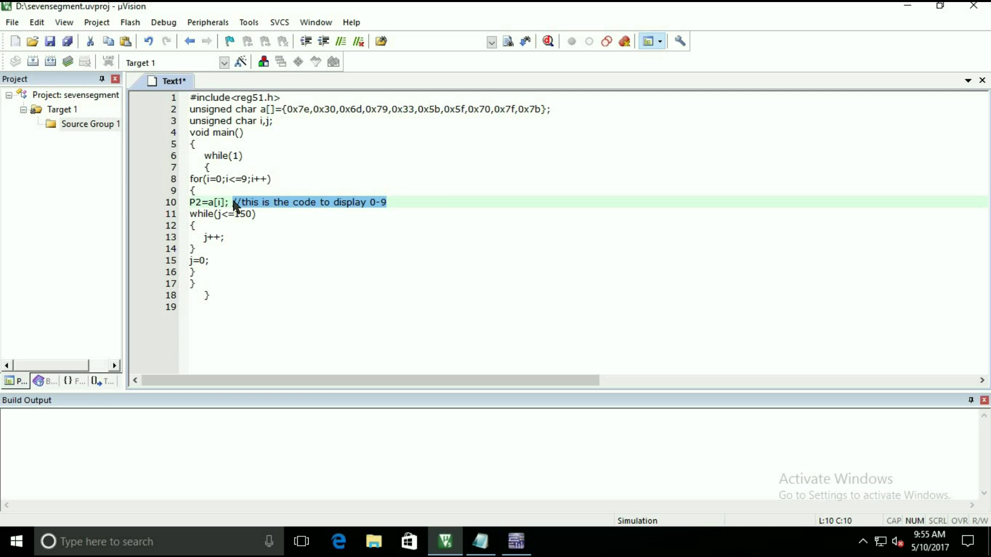
pyautogui.press('Delete')
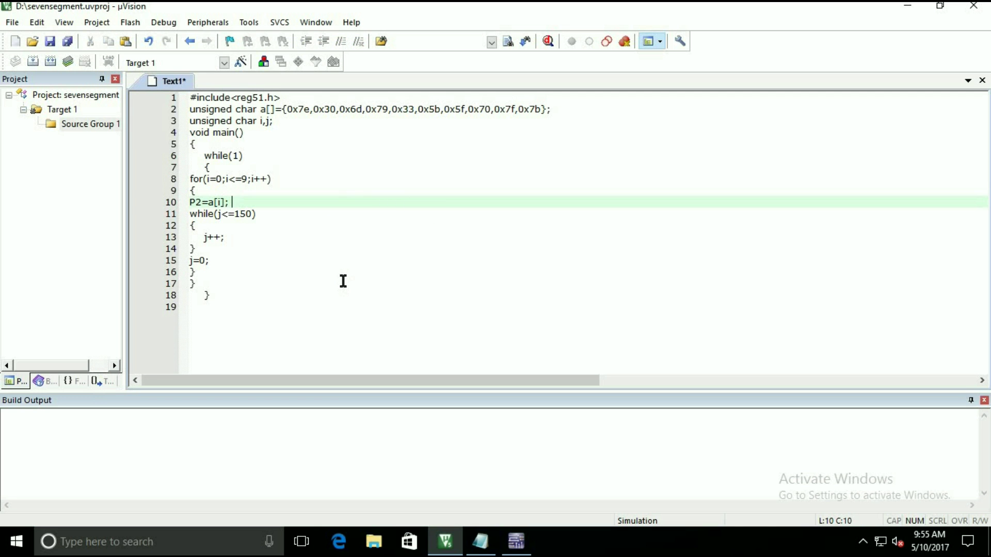
pyautogui.click(341, 283)
# Save the program as seven.c.
pyautogui.click(50, 42)
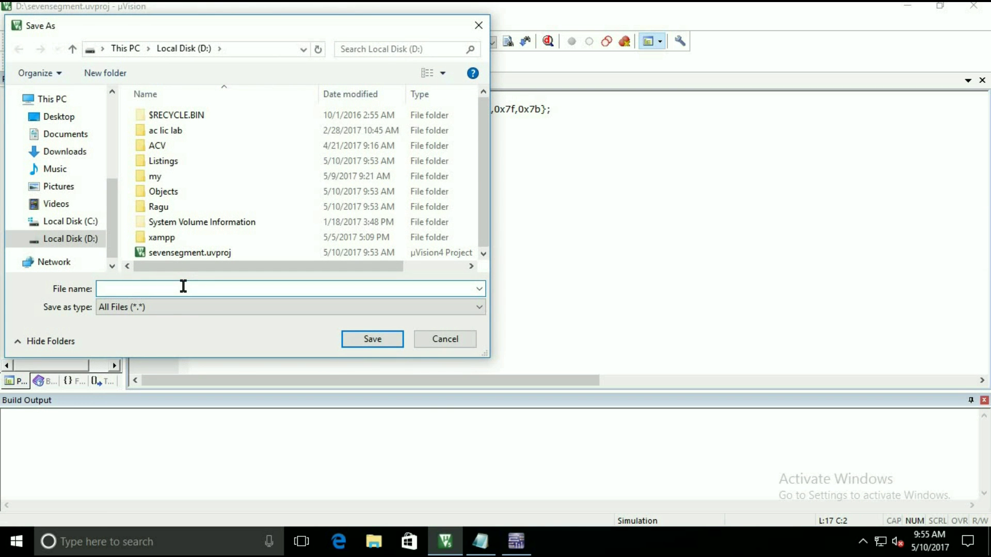
pyautogui.write('seven.c')
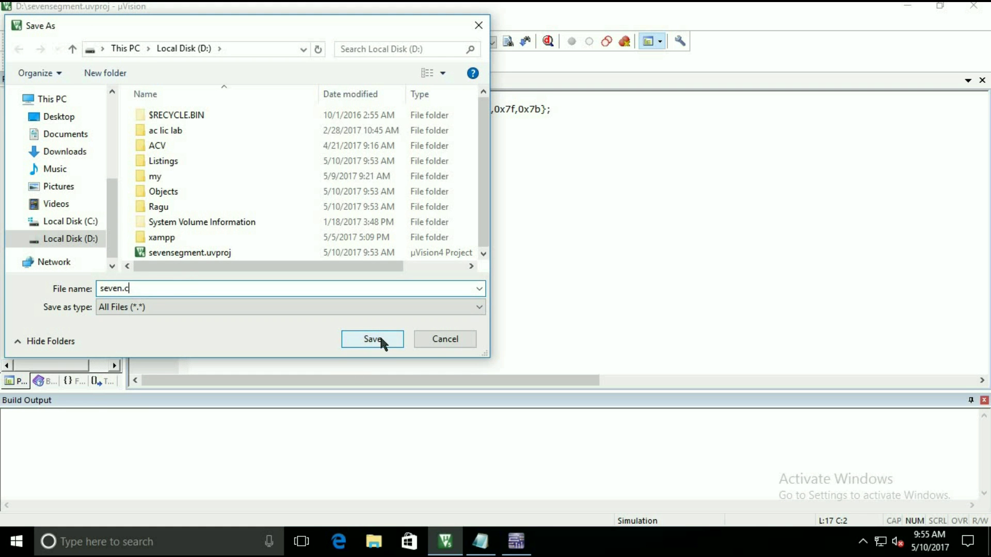
pyautogui.click(380, 337)
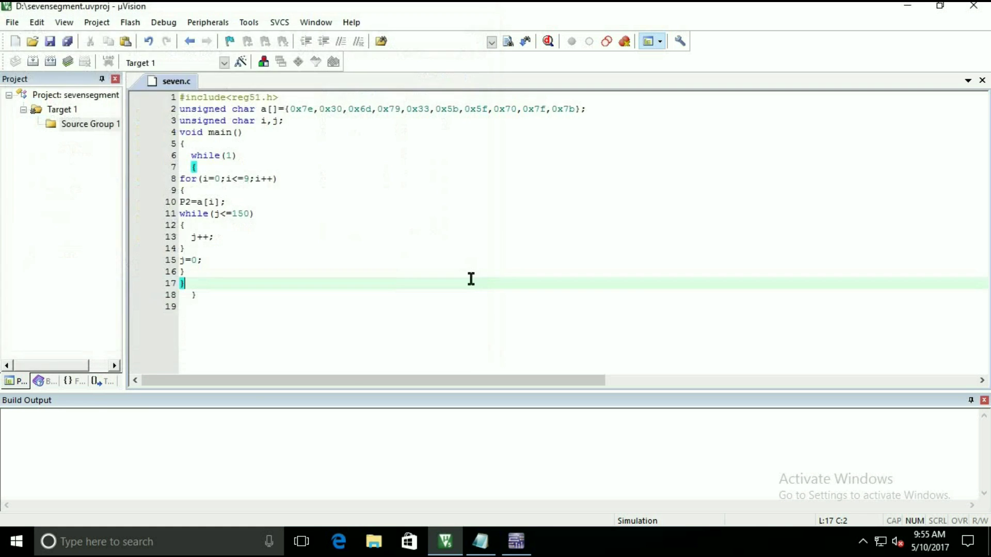
# Add seven.c to Source Group 1 as an existing file and select it in the tree.
pyautogui.click(71, 126)
pyautogui.rightClick(71, 125)
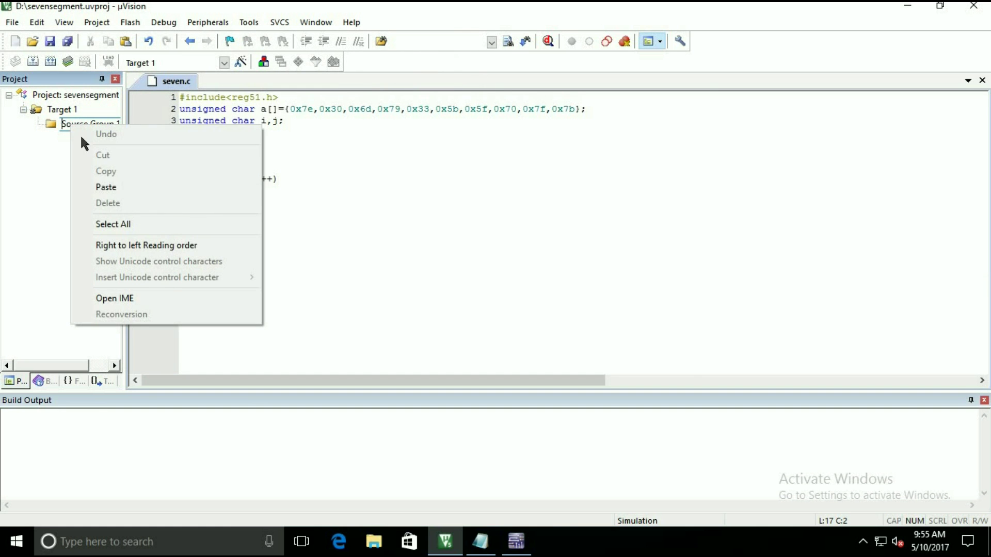
pyautogui.click(48, 178)
pyautogui.rightClick(78, 122)
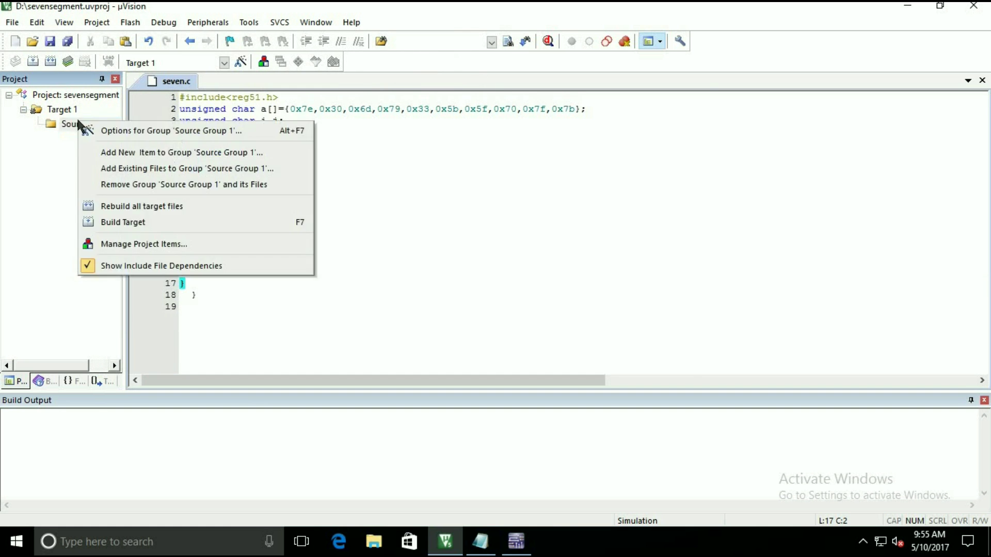
pyautogui.click(158, 169)
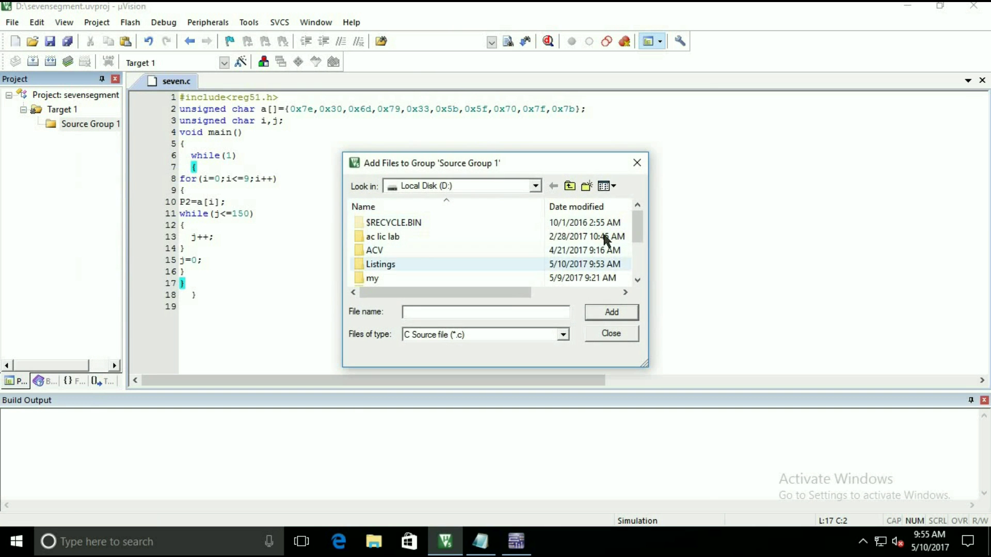
pyautogui.moveTo(639, 242); pyautogui.dragTo(638, 276)
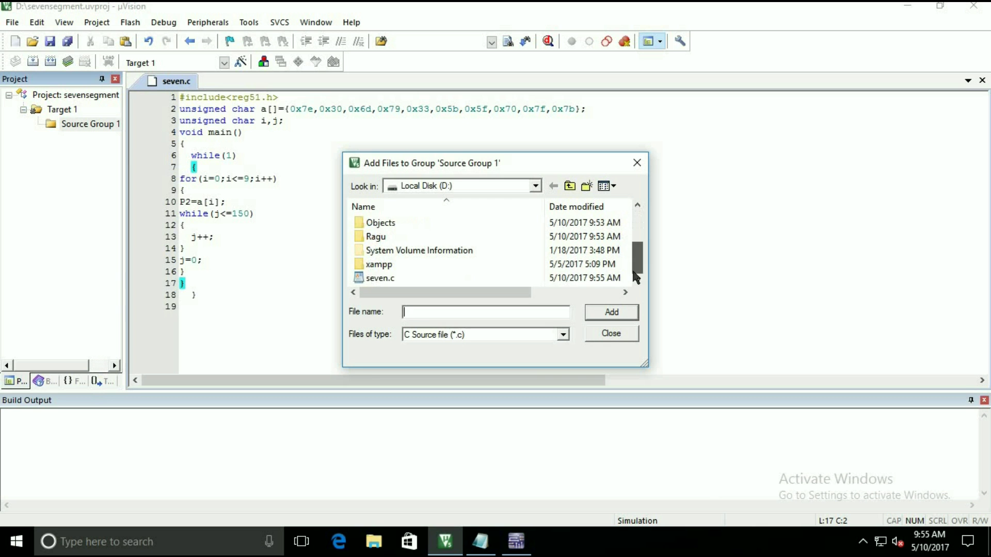
pyautogui.click(374, 278)
pyautogui.click(614, 312)
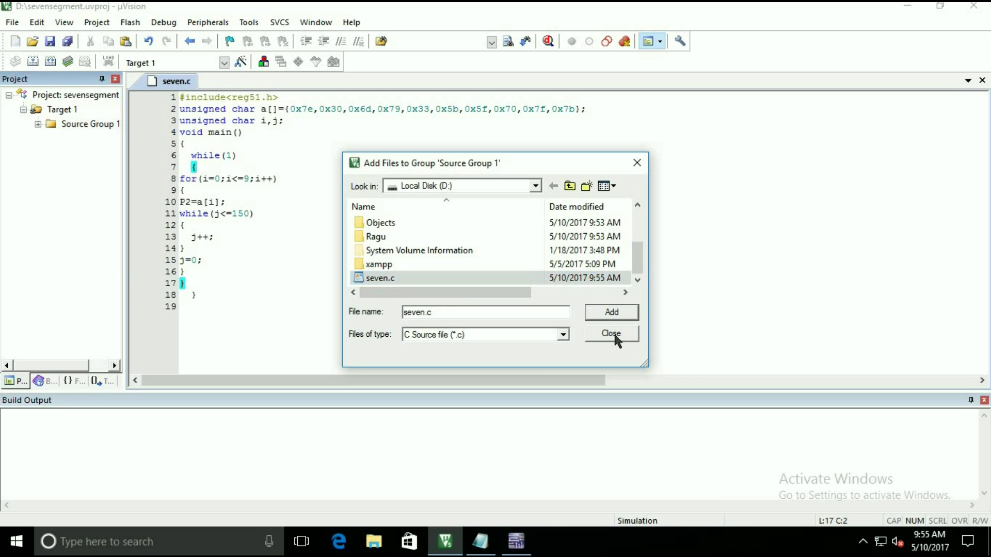
pyautogui.click(616, 333)
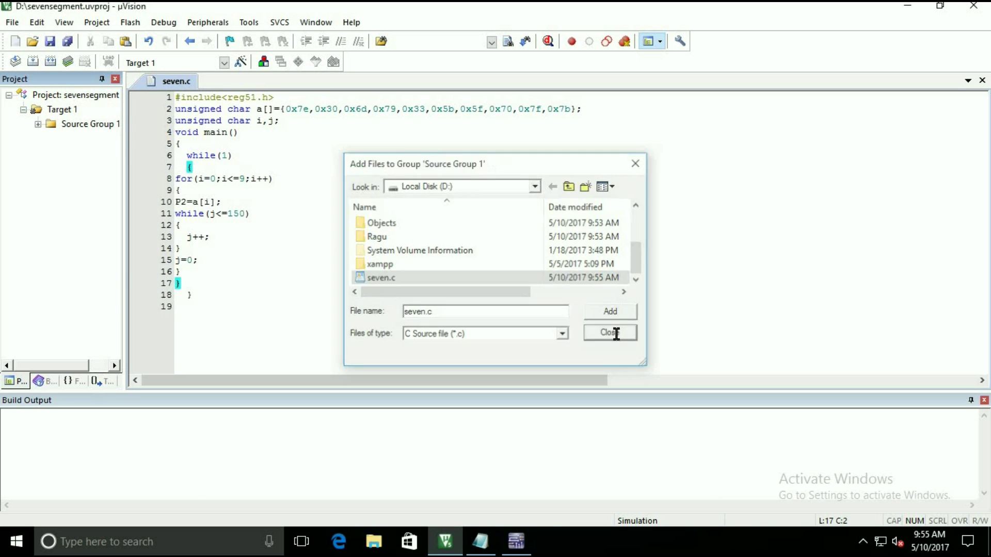
pyautogui.click(39, 124)
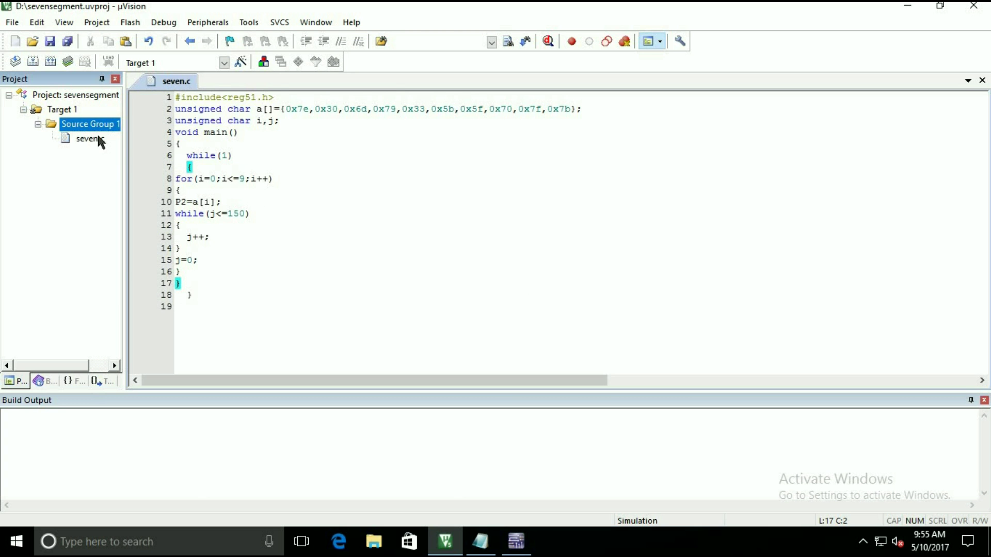
pyautogui.click(93, 137)
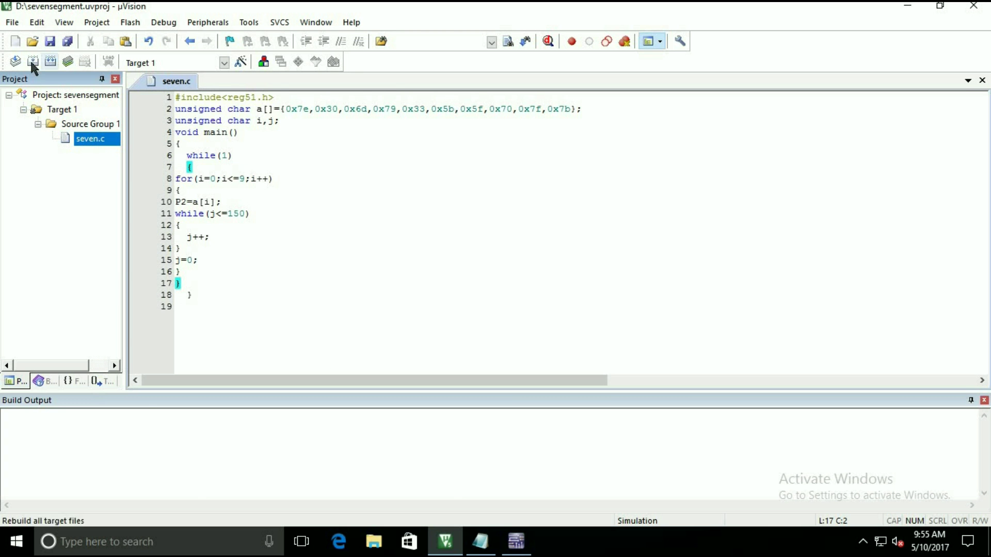
# Set Target 1's Xtal to 11 MHz, enable Create HEX File, and build the target.
pyautogui.click(98, 22)
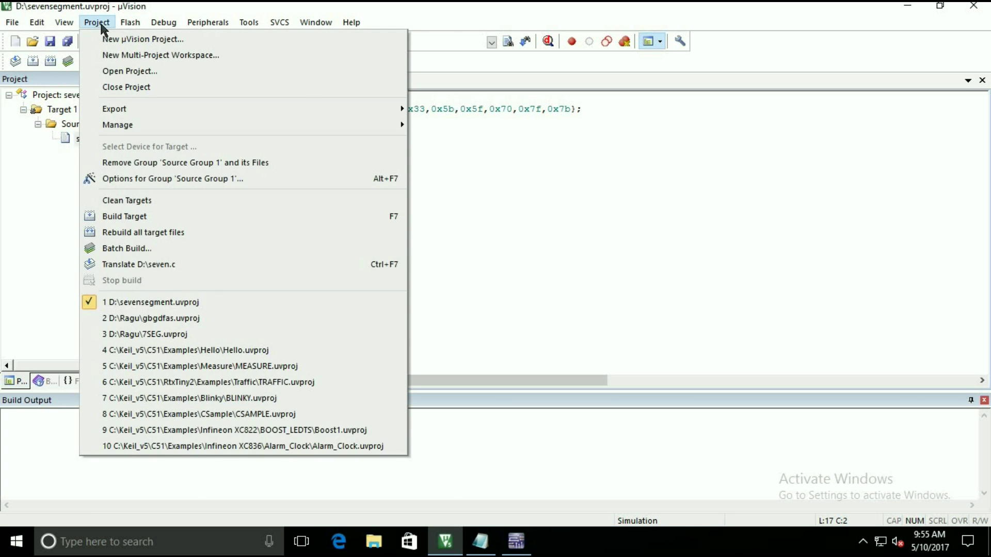
pyautogui.click(143, 178)
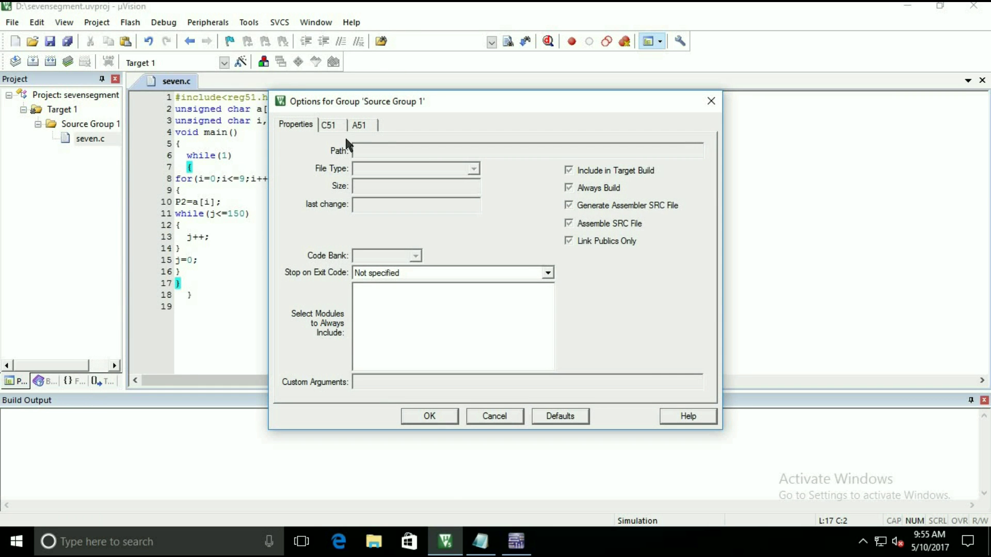
pyautogui.press('Escape')
pyautogui.click(76, 110)
pyautogui.click(101, 24)
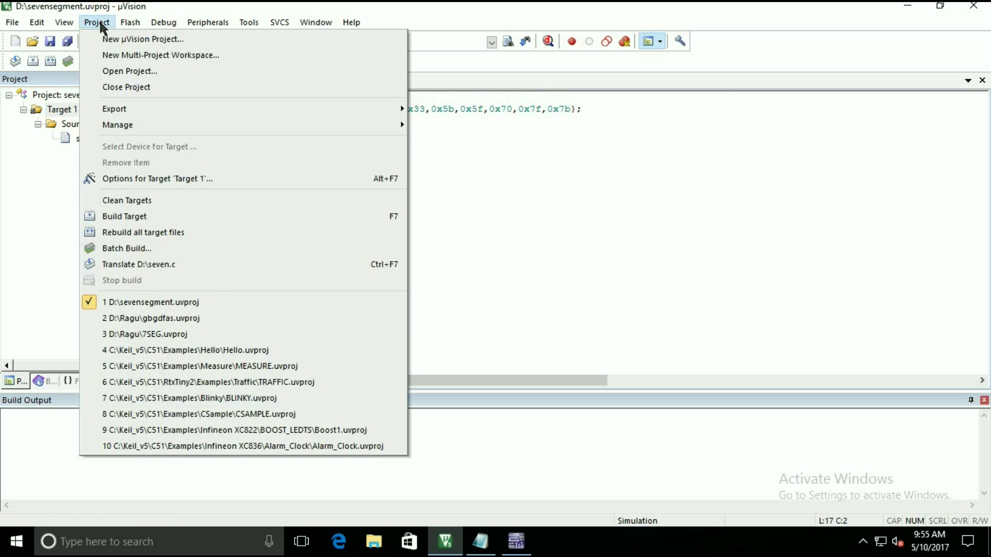
pyautogui.click(140, 176)
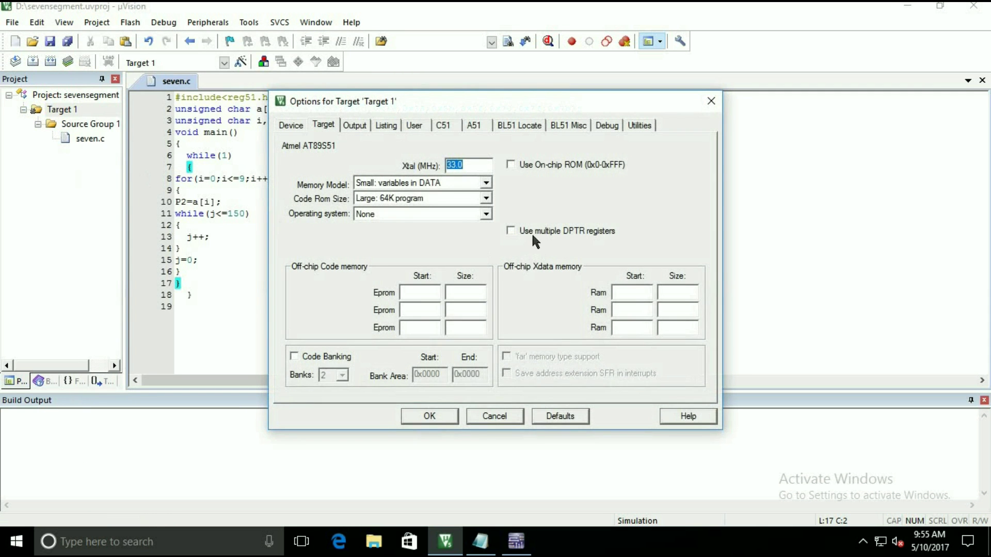
pyautogui.write('11')
pyautogui.click(355, 126)
pyautogui.click(310, 221)
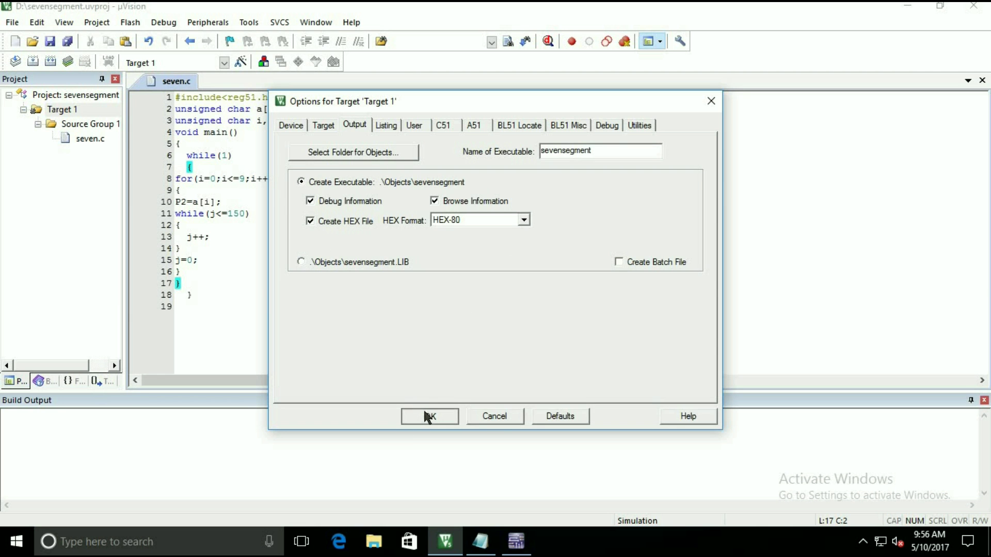
pyautogui.click(428, 416)
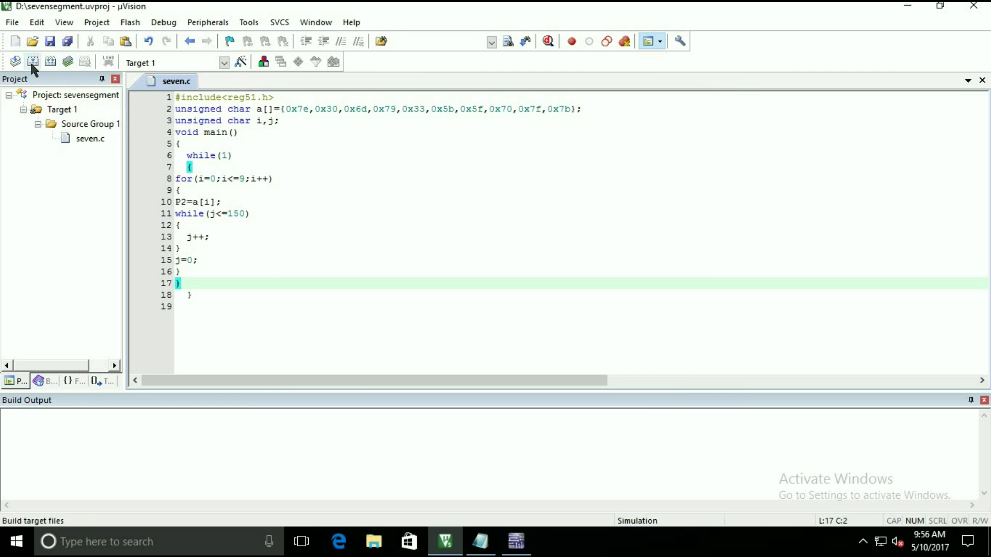
pyautogui.click(95, 21)
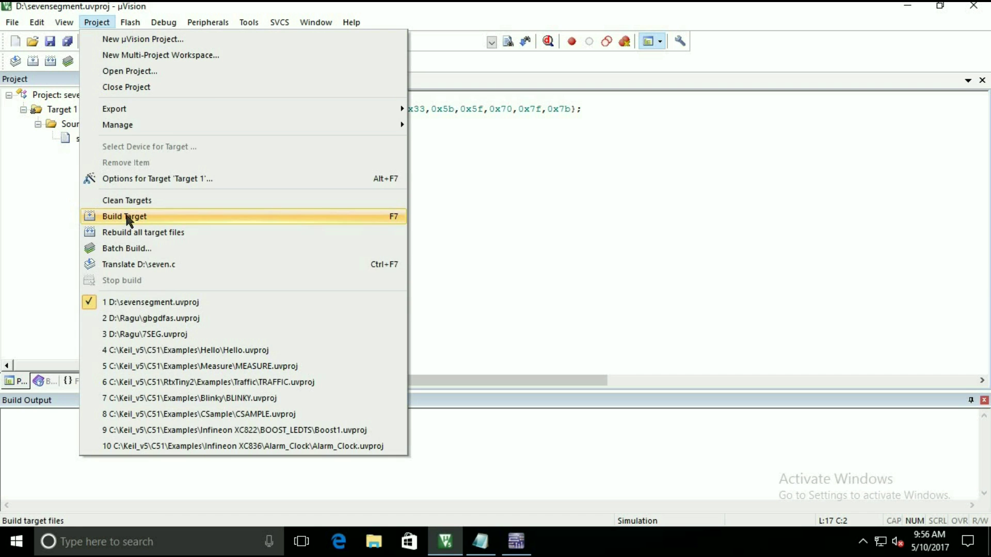
pyautogui.click(127, 218)
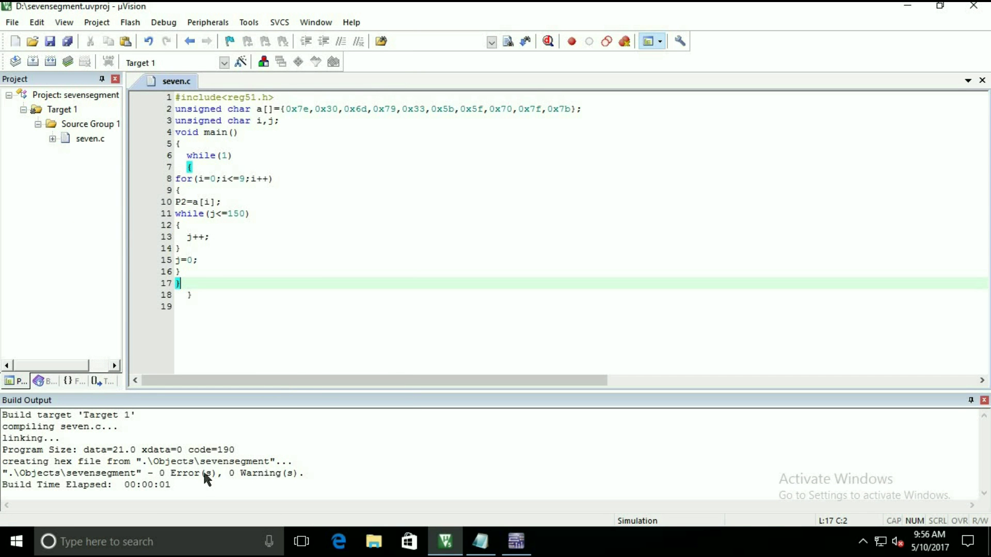
# Open the 8051 U1's MCU Code Manager, browse drive D: for a hex file, then cancel.
pyautogui.click(517, 545)
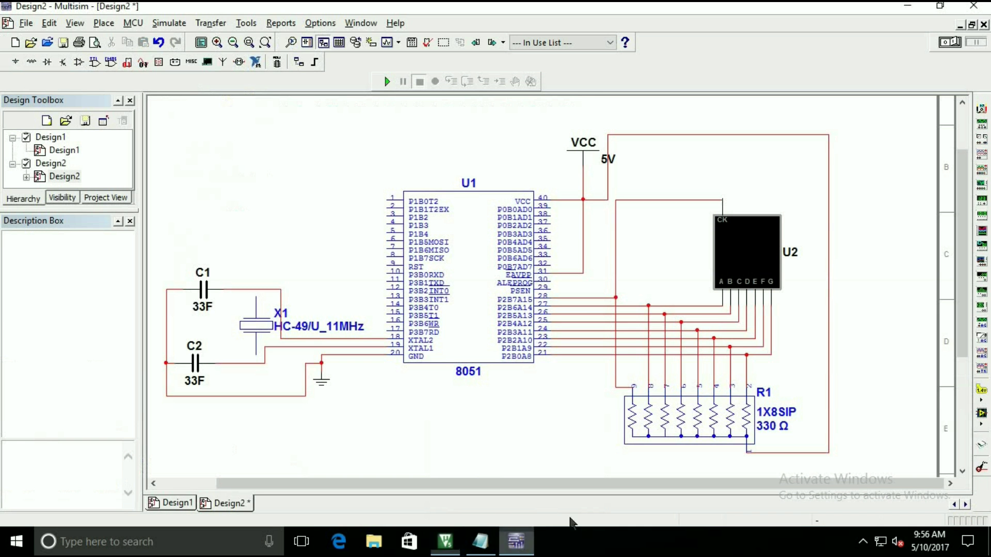
pyautogui.doubleClick(469, 290)
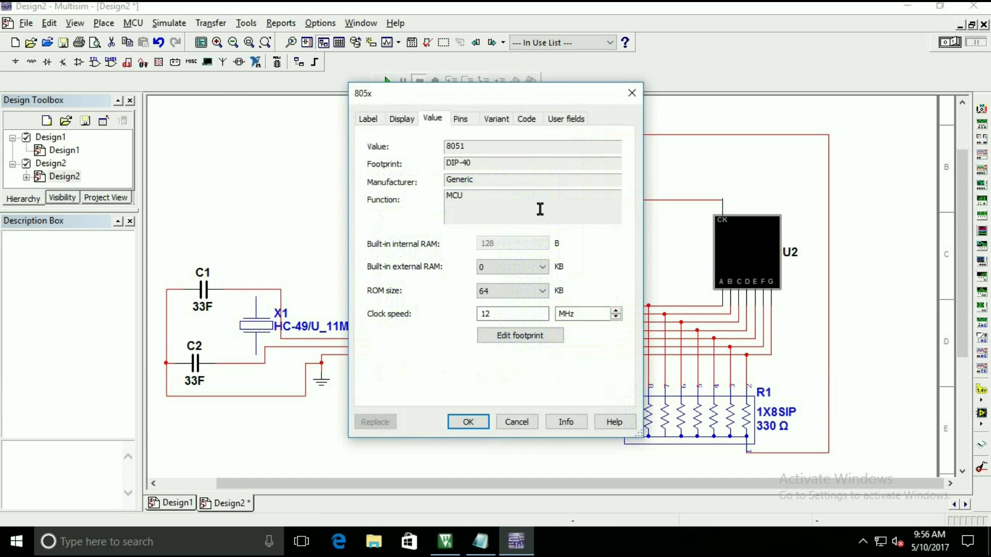
pyautogui.click(530, 119)
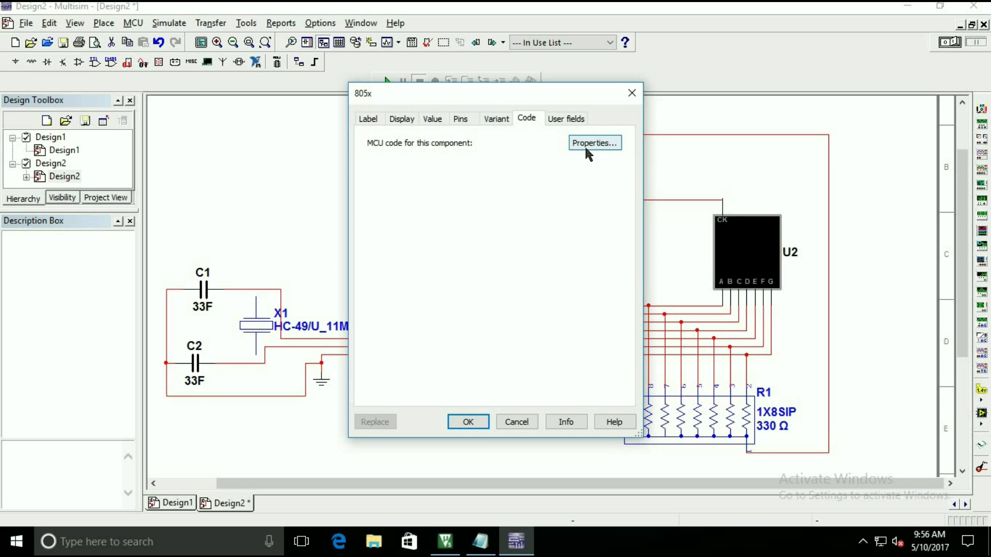
pyautogui.click(585, 144)
pyautogui.click(331, 111)
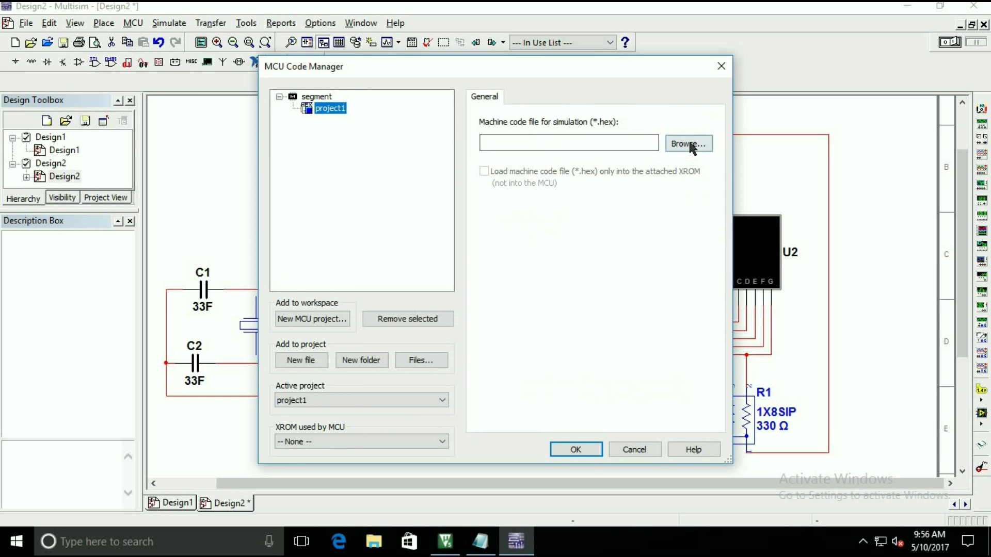
pyautogui.click(690, 144)
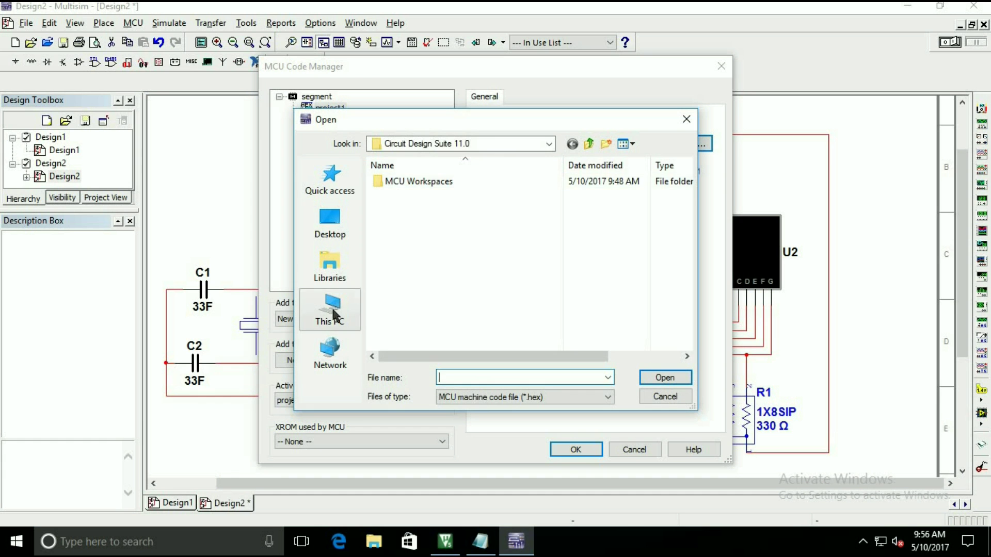
pyautogui.click(329, 308)
pyautogui.scroll(-3, 541, 235)
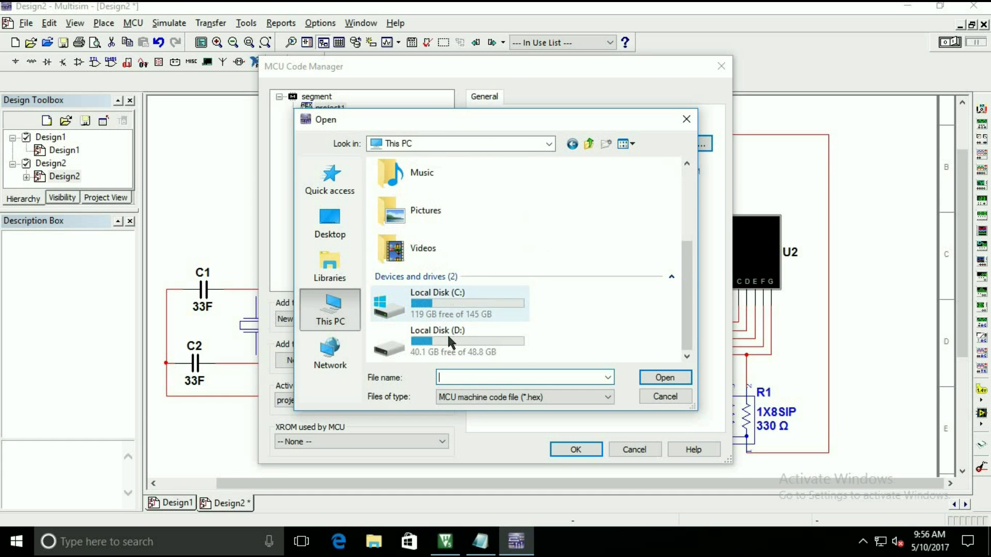
pyautogui.doubleClick(464, 328)
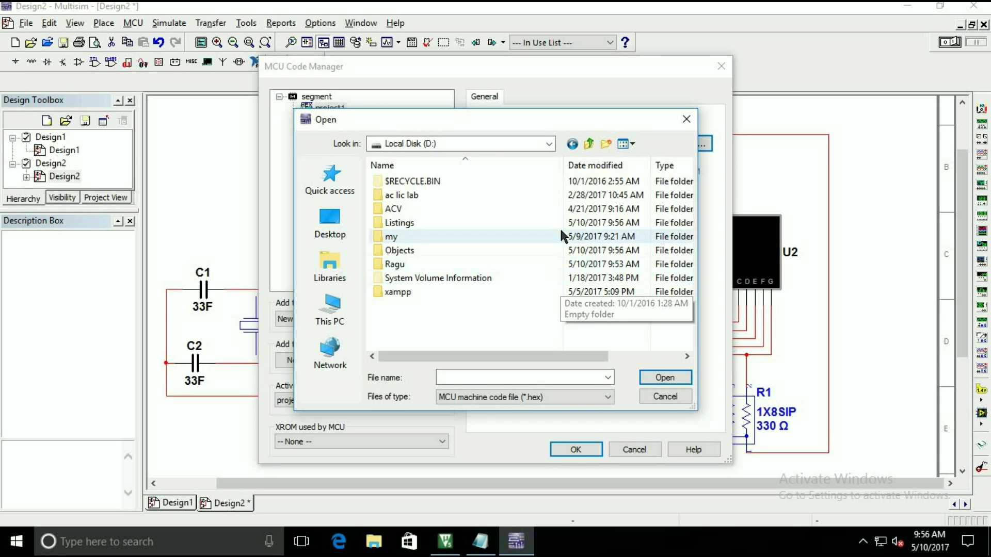
pyautogui.click(666, 396)
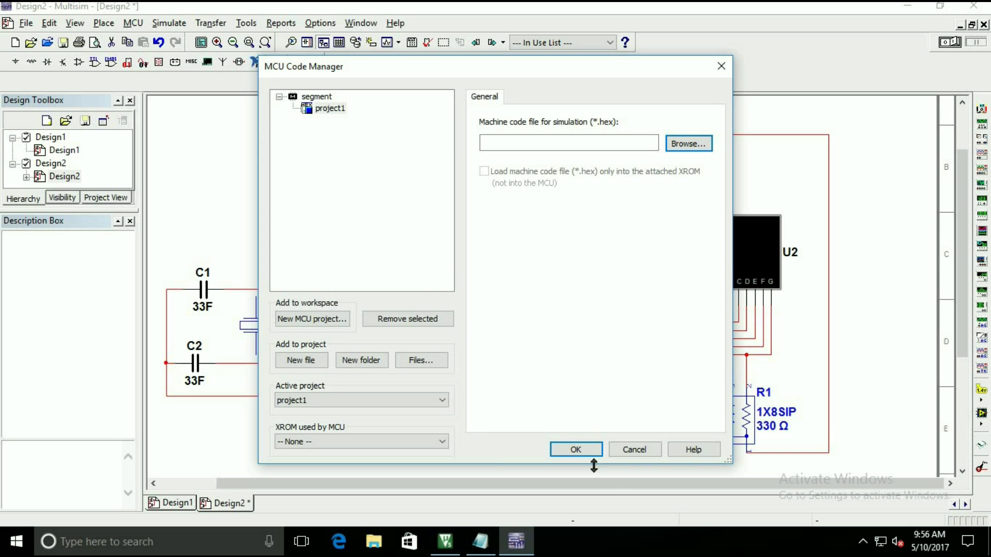
# Load D:\Objects\sevensegment.hex as project1's machine code, apply it, and run the simulation.
pyautogui.click(445, 541)
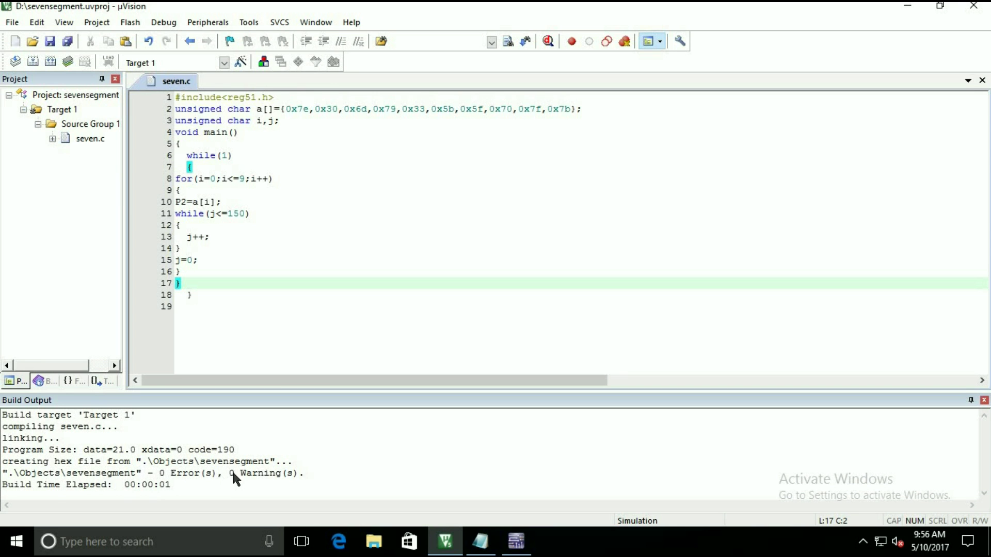
pyautogui.click(515, 549)
pyautogui.click(689, 144)
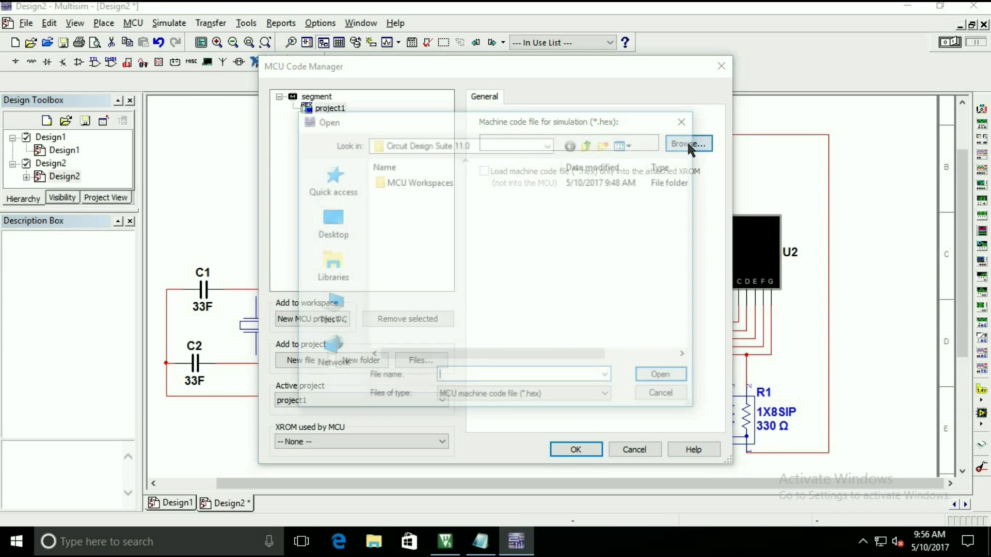
pyautogui.click(338, 305)
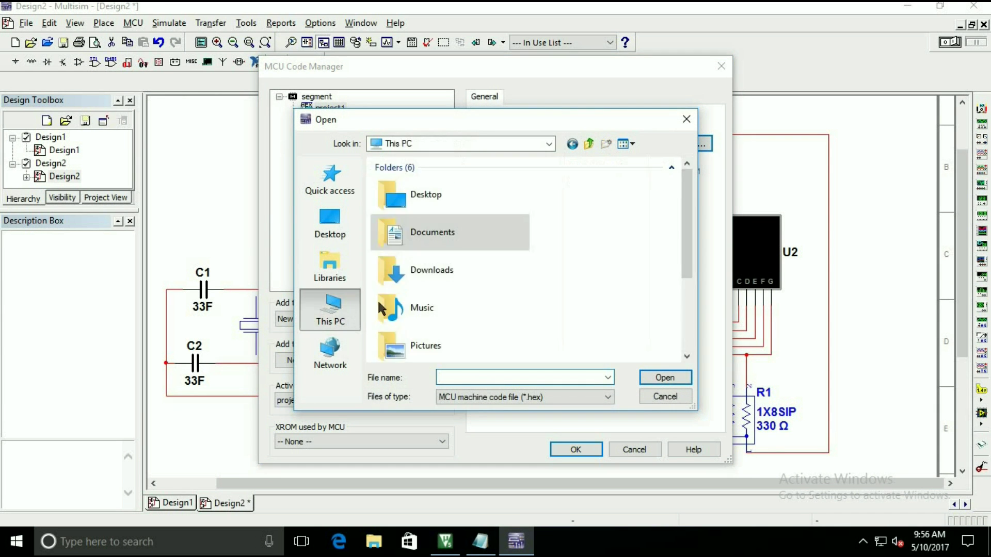
pyautogui.scroll(-3, 457, 334)
pyautogui.doubleClick(445, 336)
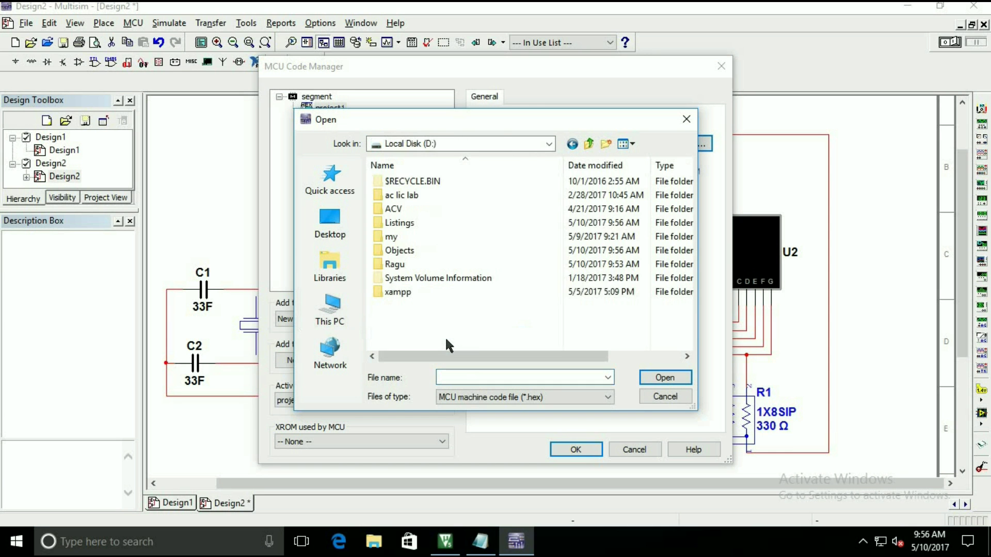
pyautogui.doubleClick(404, 251)
pyautogui.click(441, 180)
pyautogui.click(671, 380)
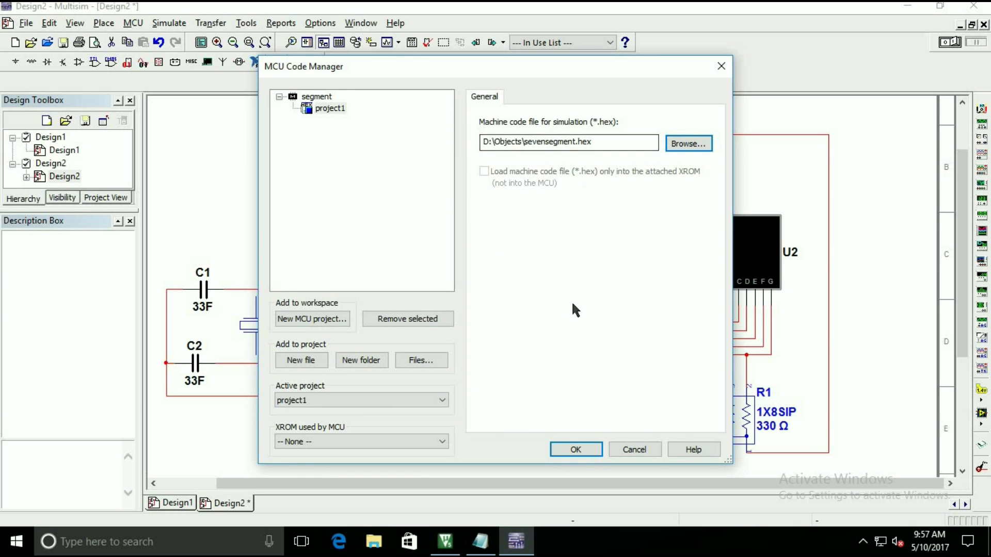
pyautogui.click(575, 450)
pyautogui.click(468, 422)
pyautogui.click(386, 82)
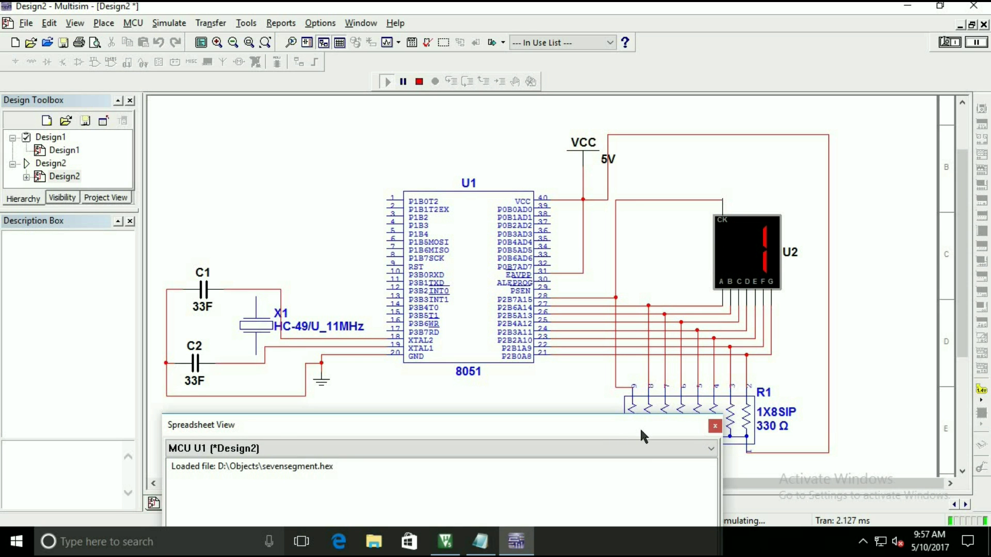
# Move the Spreadsheet View aside and back, close it, and select all of Notepad's old text.
pyautogui.moveTo(639, 426); pyautogui.dragTo(643, 506)
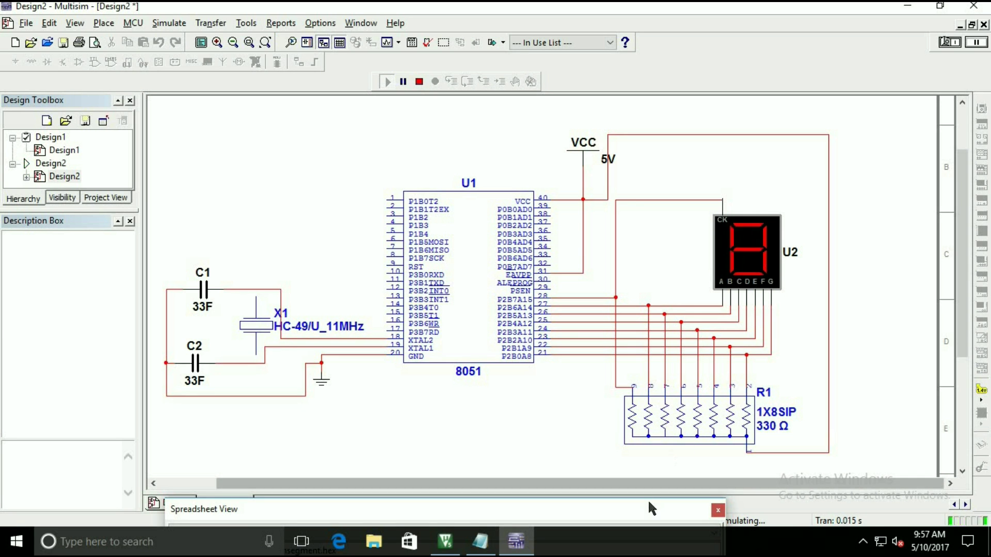
pyautogui.moveTo(647, 510); pyautogui.dragTo(609, 287)
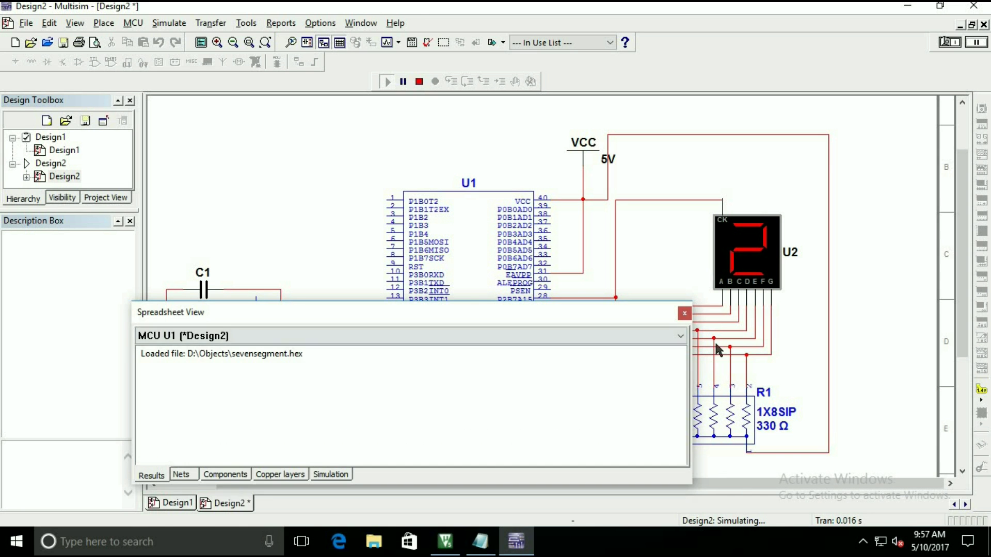
pyautogui.click(685, 315)
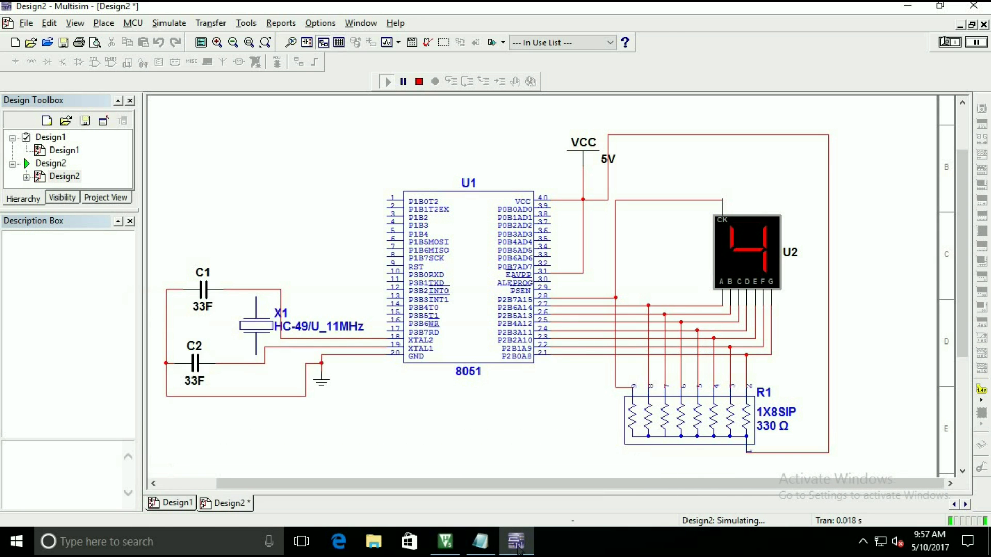
pyautogui.click(480, 541)
pyautogui.moveTo(695, 189)
pyautogui.mouseDown()
pyautogui.moveTo(295, 170)
pyautogui.moveTo(13, 56)
pyautogui.mouseUp()
# Type the note 'to find the value check the connection', fixing typos along the way.
pyautogui.write('T')
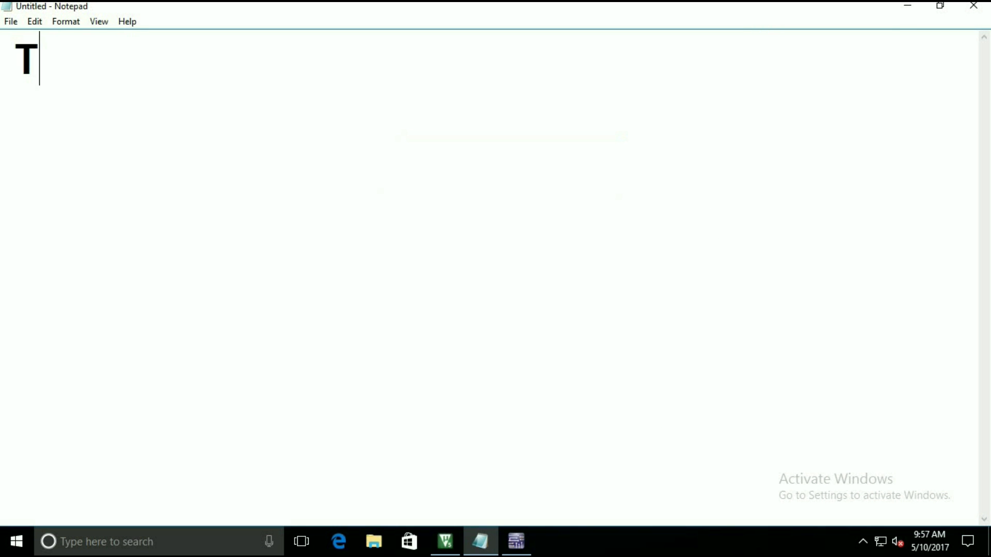
pyautogui.press('BackSpace')
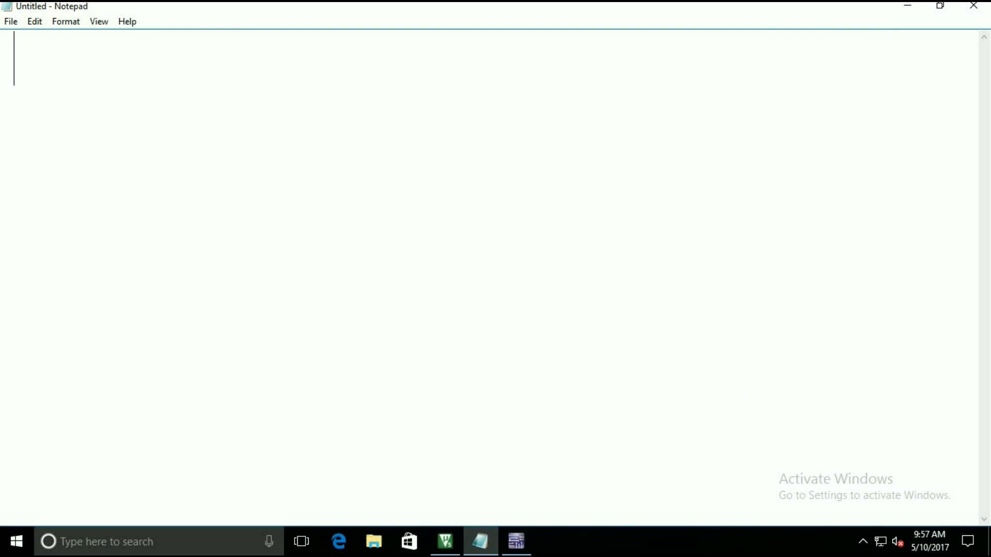
pyautogui.write('to chech')
pyautogui.press('BackSpace')
pyautogui.press('BackSpace')
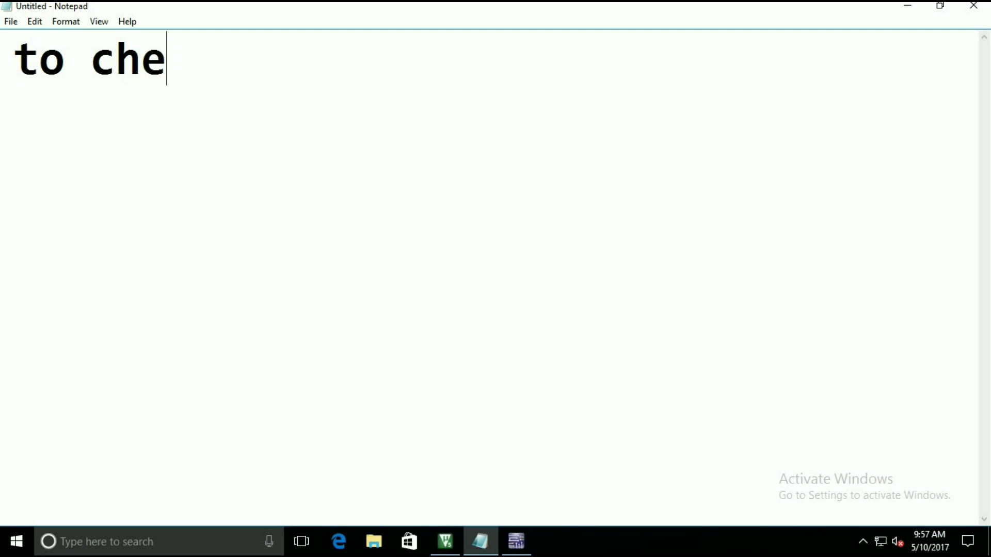
pyautogui.press('BackSpace')
pyautogui.press('BackSpace')
pyautogui.press('BackSpace')
pyautogui.write('fi')
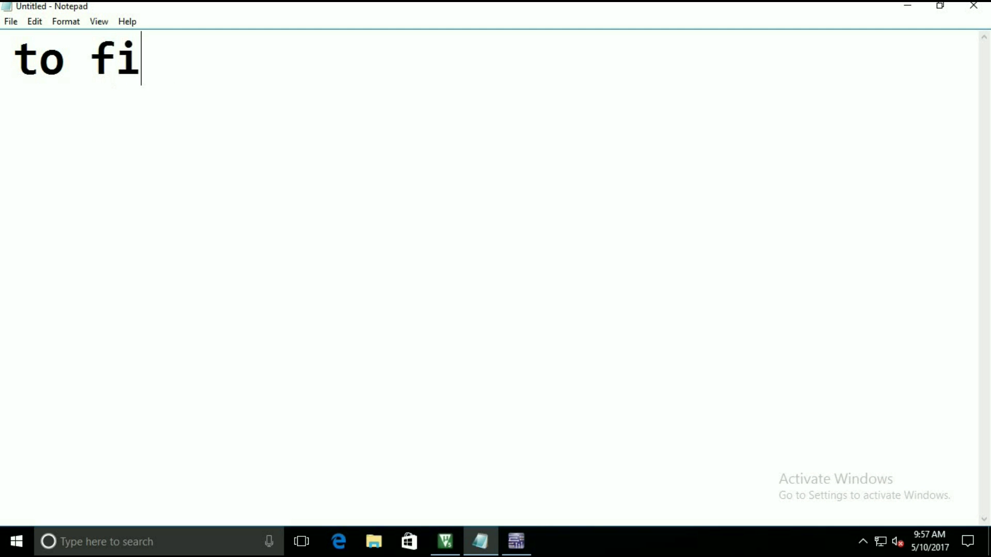
pyautogui.write('nd the ')
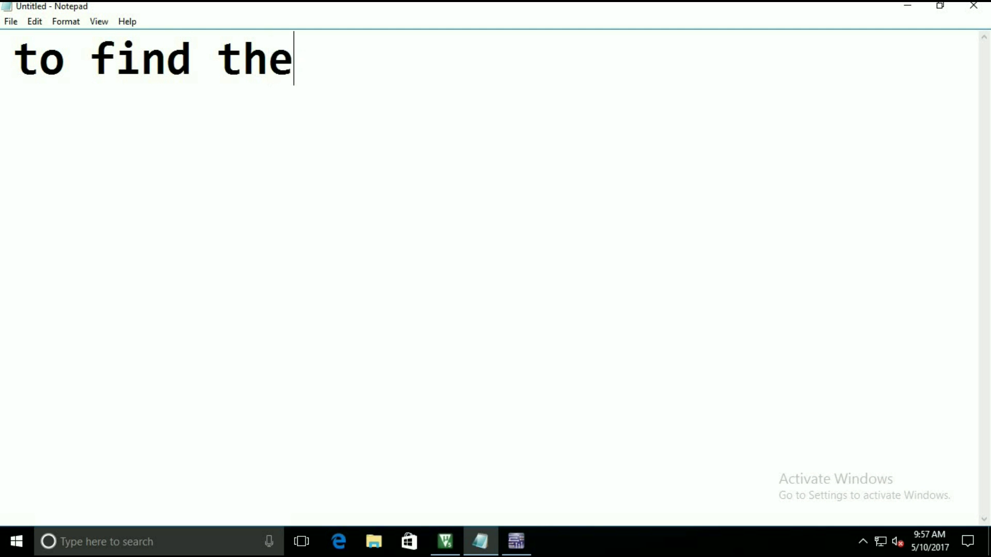
pyautogui.write('val')
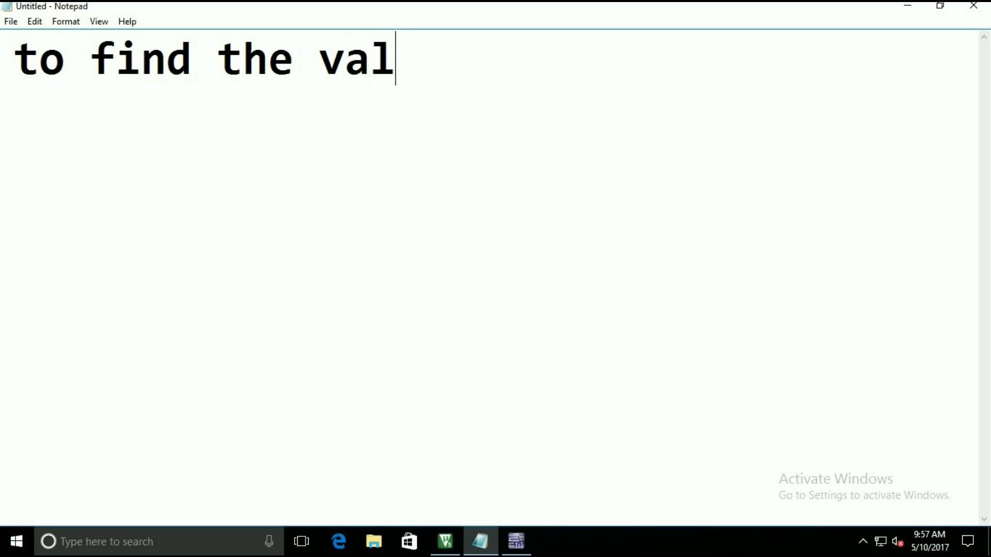
pyautogui.write('ue ')
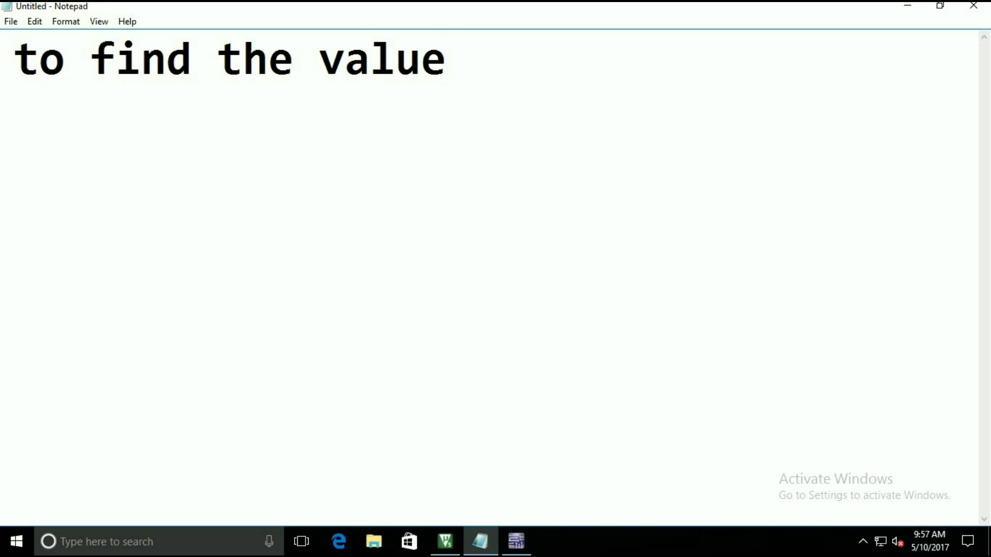
pyautogui.write('check ')
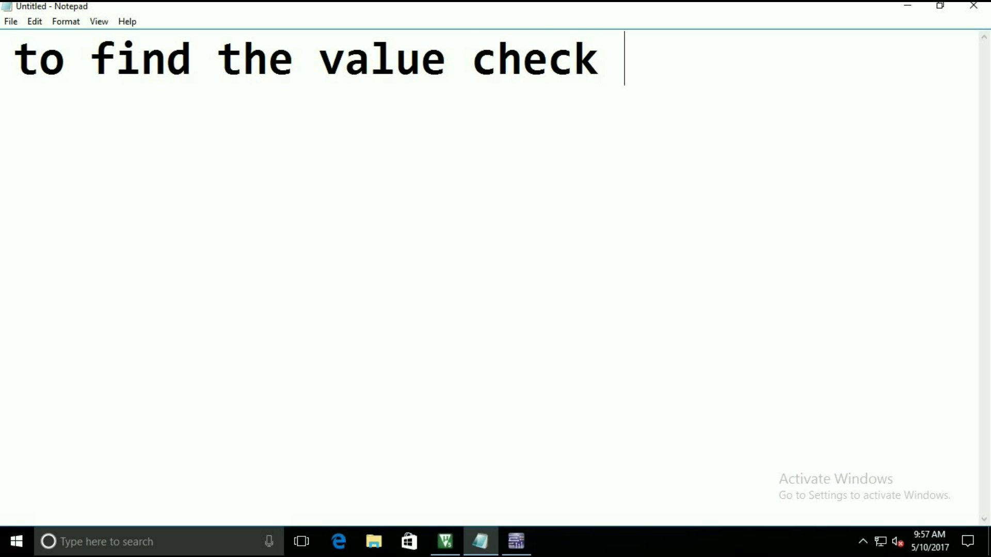
pyautogui.write('the ')
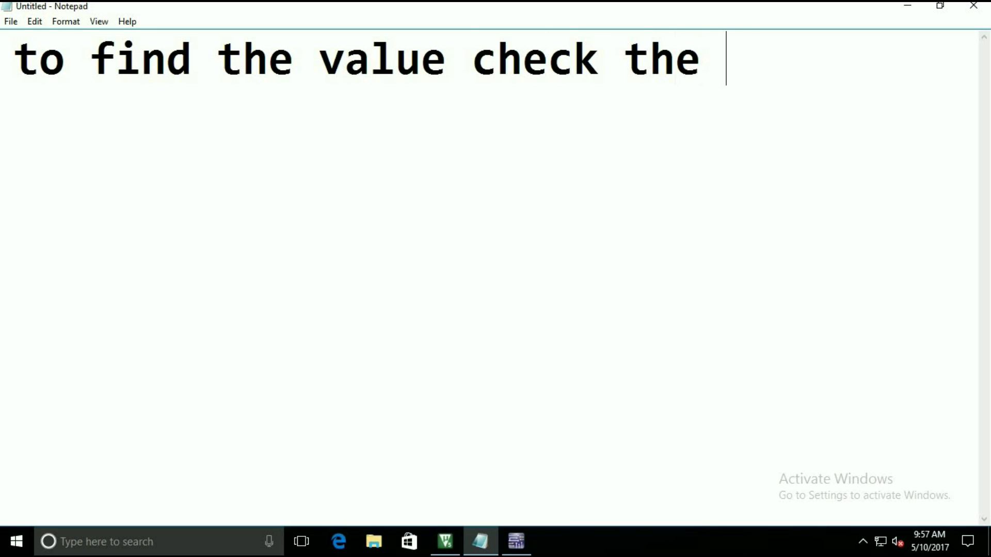
pyautogui.write('connec')
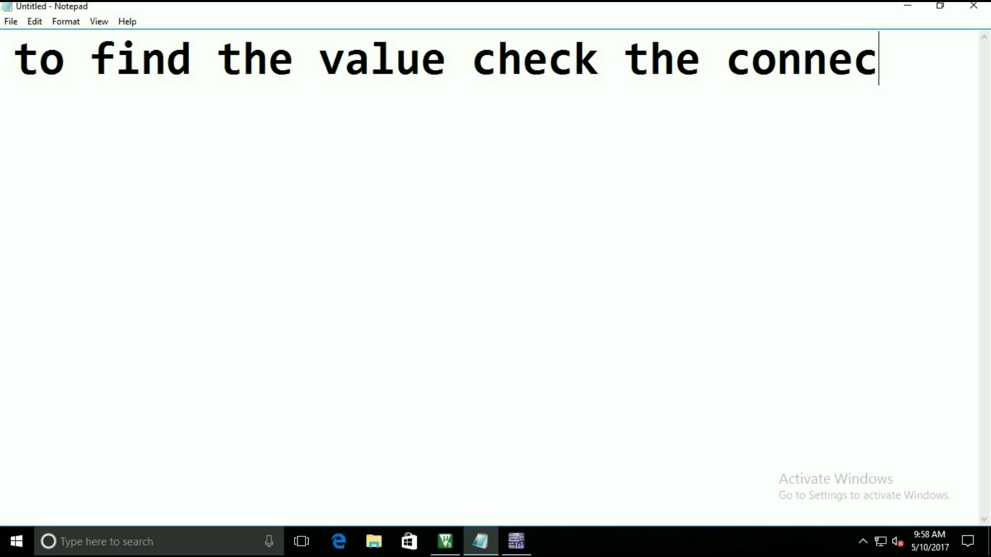
pyautogui.write('tion')
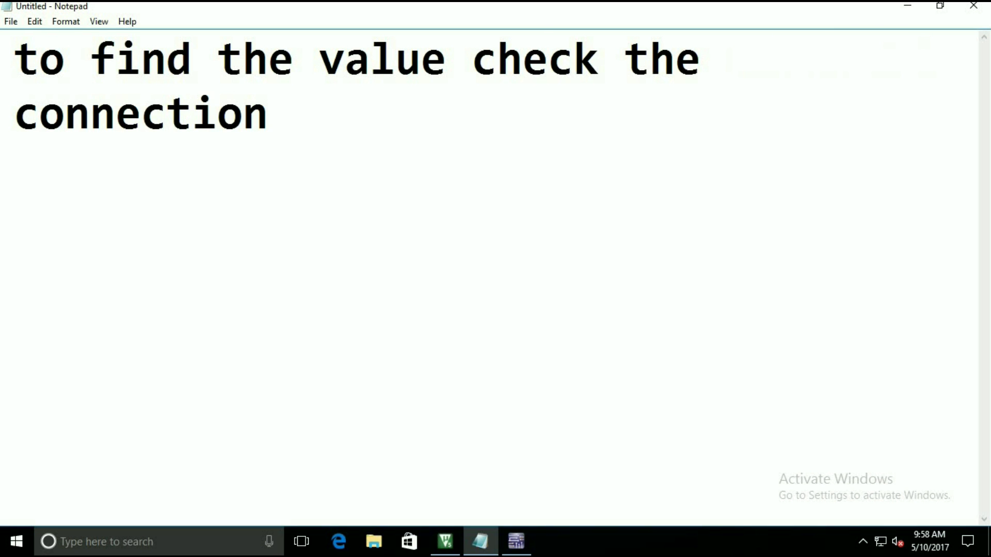
# Cancel closing Notepad without saving and minimize it instead.
pyautogui.click(979, 7)
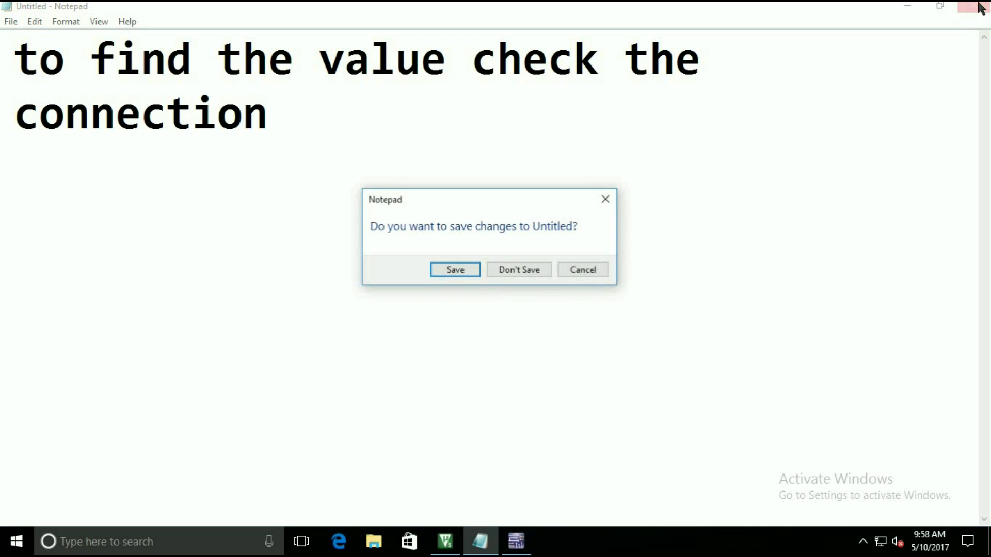
pyautogui.press('Escape')
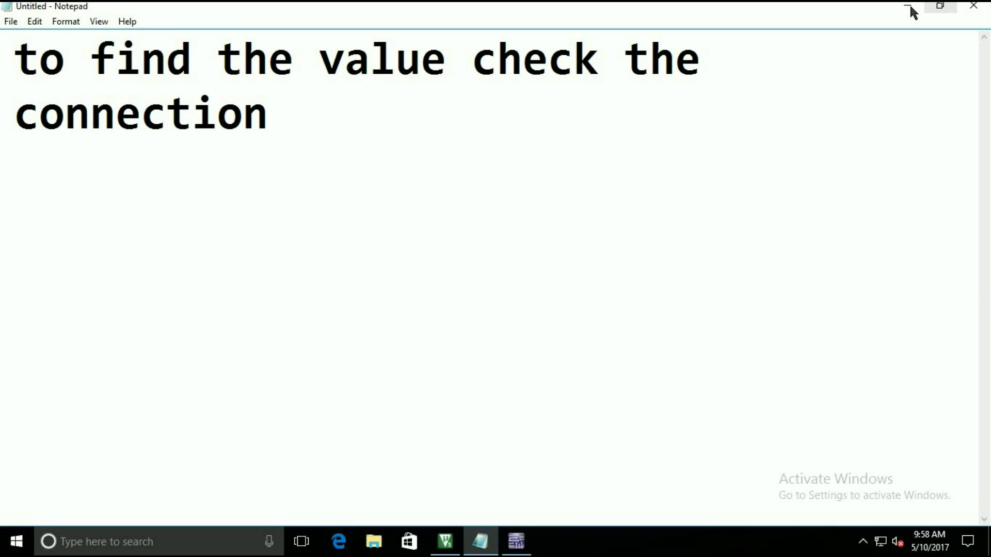
pyautogui.click(909, 5)
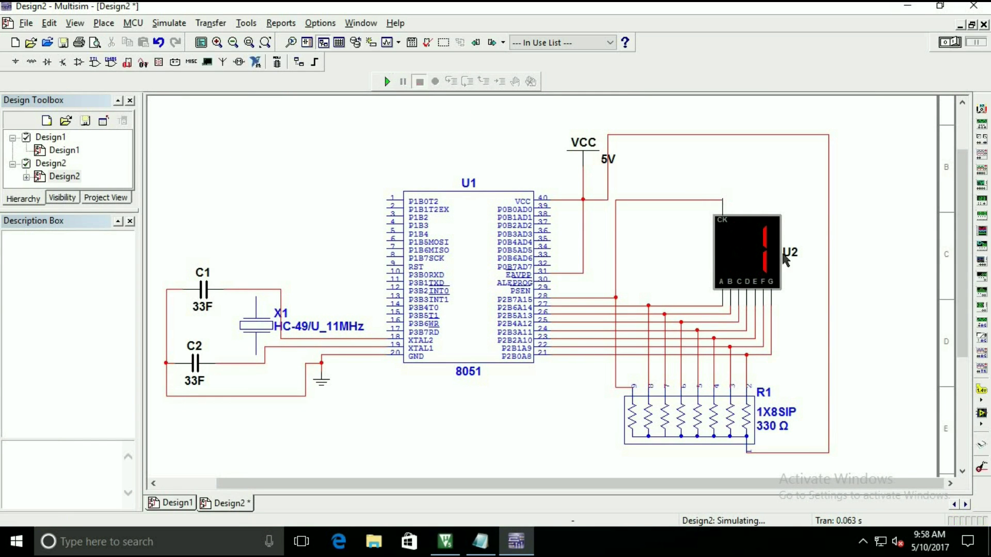
# Zoom and scroll to check the P2 wiring to display U2 and R1, then minimize Multisim.
pyautogui.scroll(2, 960, 258)
pyautogui.scroll(1, 963, 273)
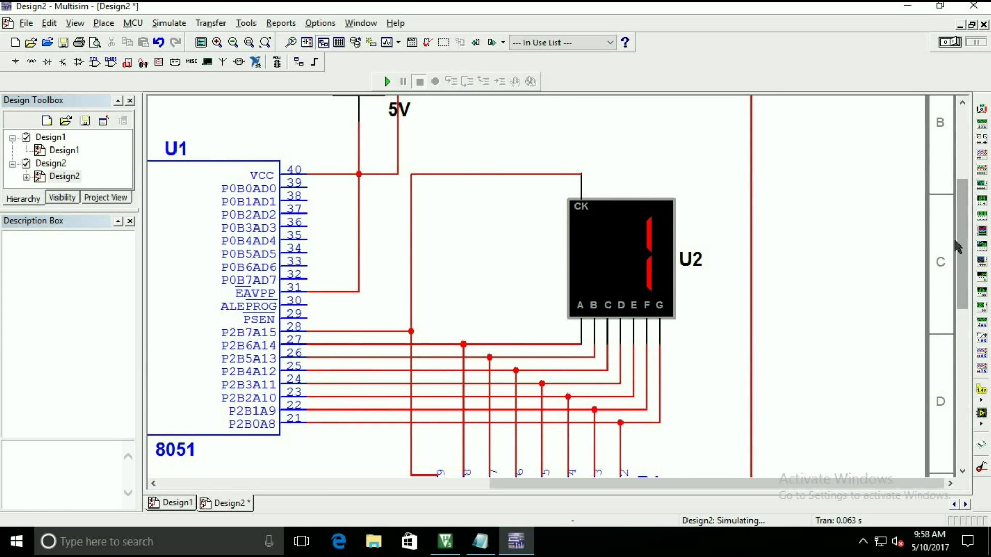
pyautogui.moveTo(966, 243); pyautogui.dragTo(967, 277)
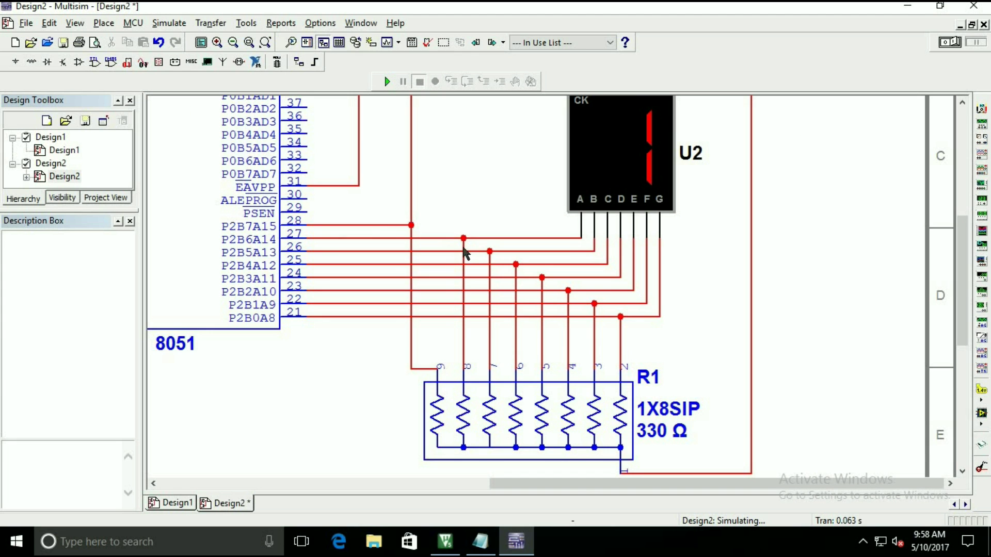
pyautogui.moveTo(964, 281); pyautogui.dragTo(964, 245)
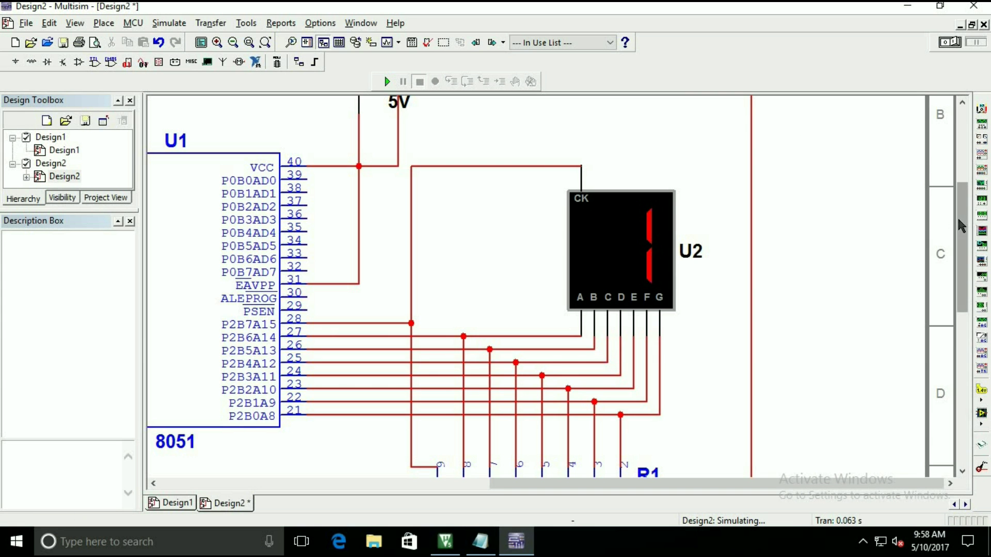
pyautogui.moveTo(961, 226); pyautogui.dragTo(961, 272)
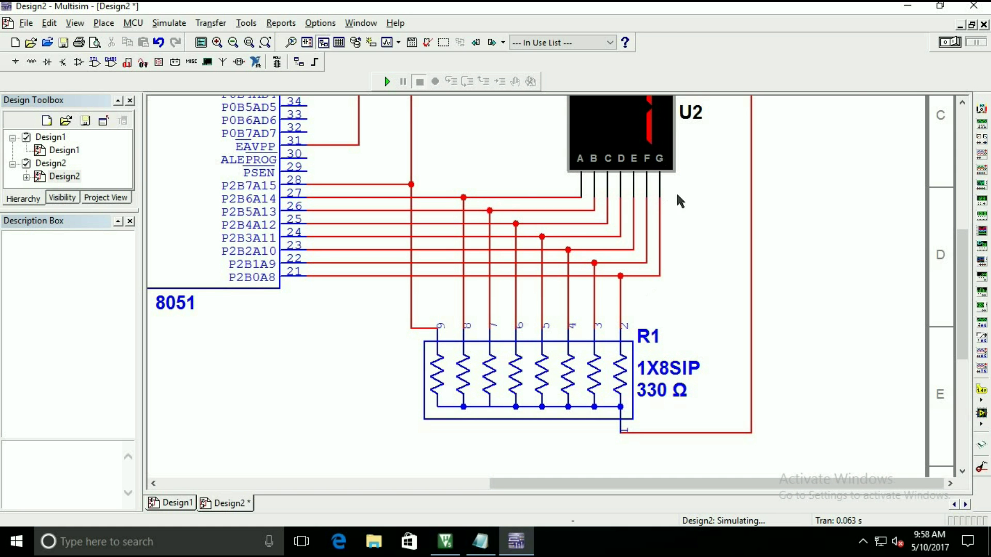
pyautogui.click(909, 7)
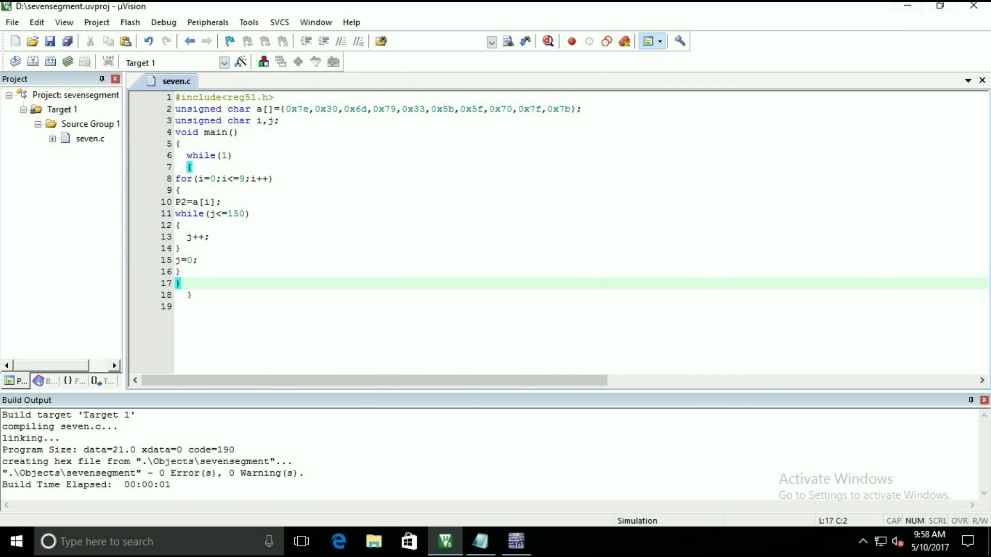
# Go via Notepad to the Chrome tab showing the common-cathode seven-segment diagram.
pyautogui.click(481, 542)
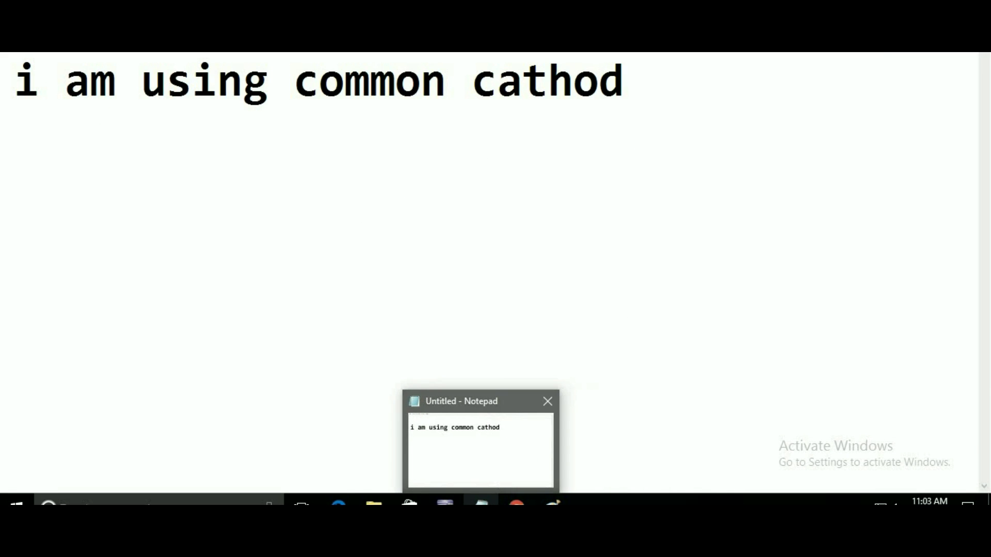
pyautogui.click(517, 501)
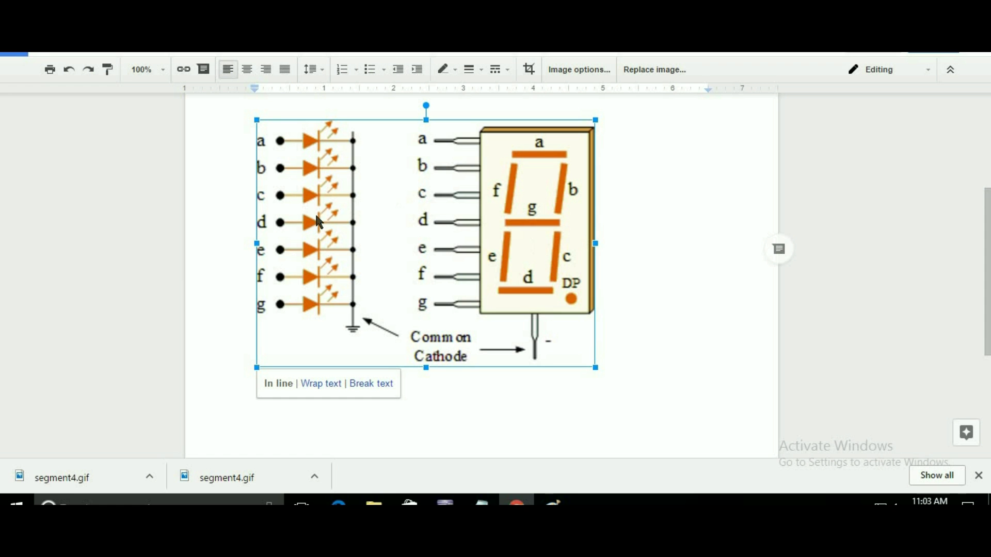
# Begin a caption on the empty line above the pin table by typing 'M'.
pyautogui.click(661, 325)
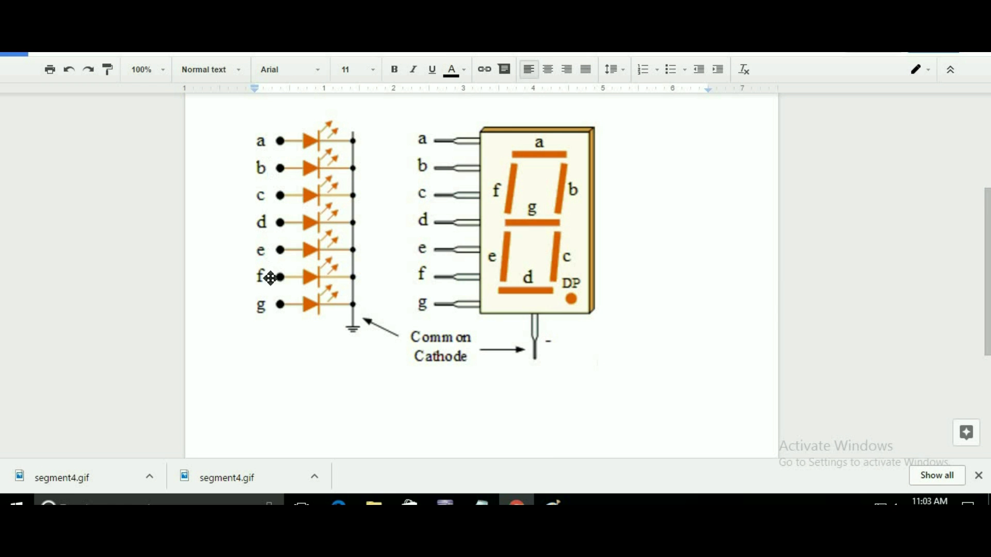
pyautogui.scroll(3, 512, 248)
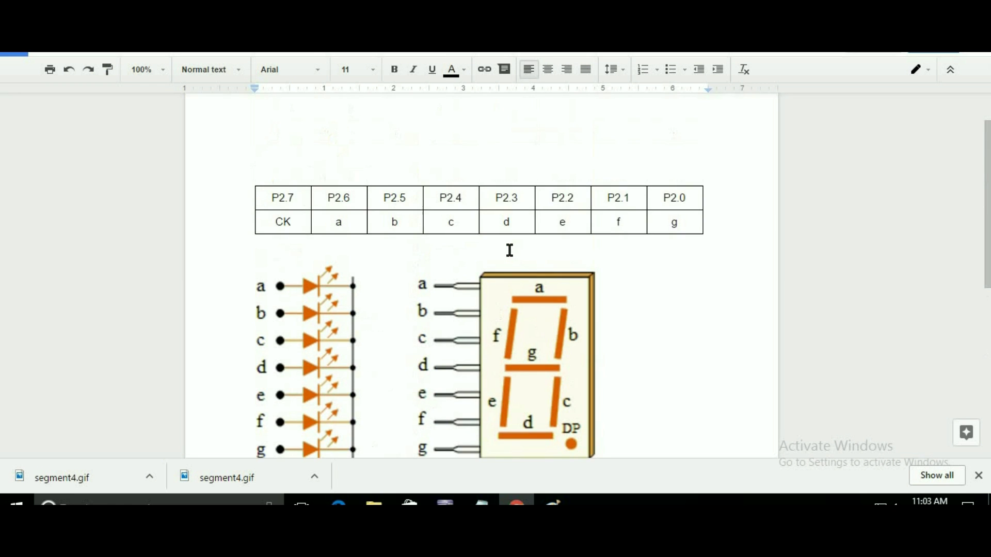
pyautogui.click(333, 143)
pyautogui.write('My connection is shown here')
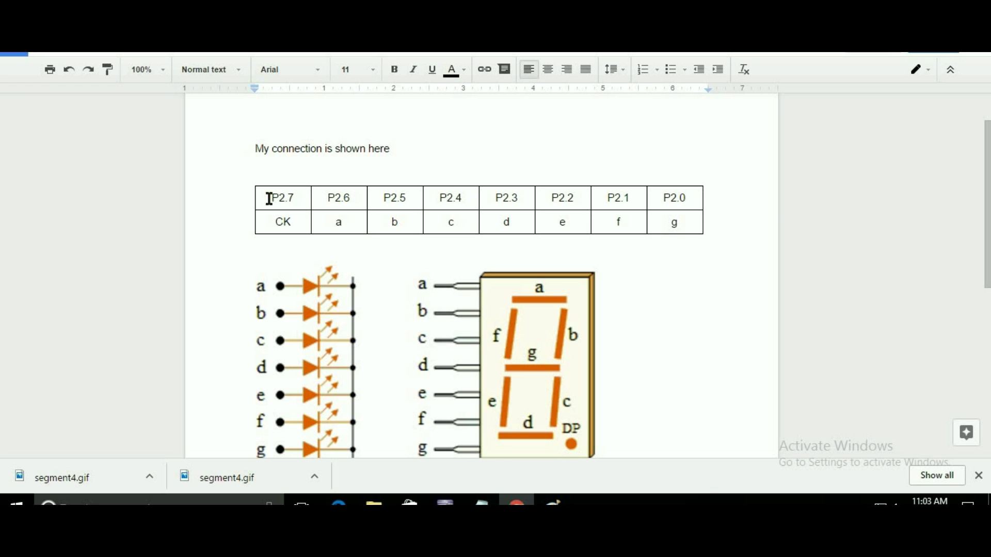
# Highlight P2.7, CK, pins P2.6–P2.0 and segments a–d in the pin table.
pyautogui.moveTo(268, 199); pyautogui.dragTo(288, 198)
pyautogui.doubleClick(283, 221)
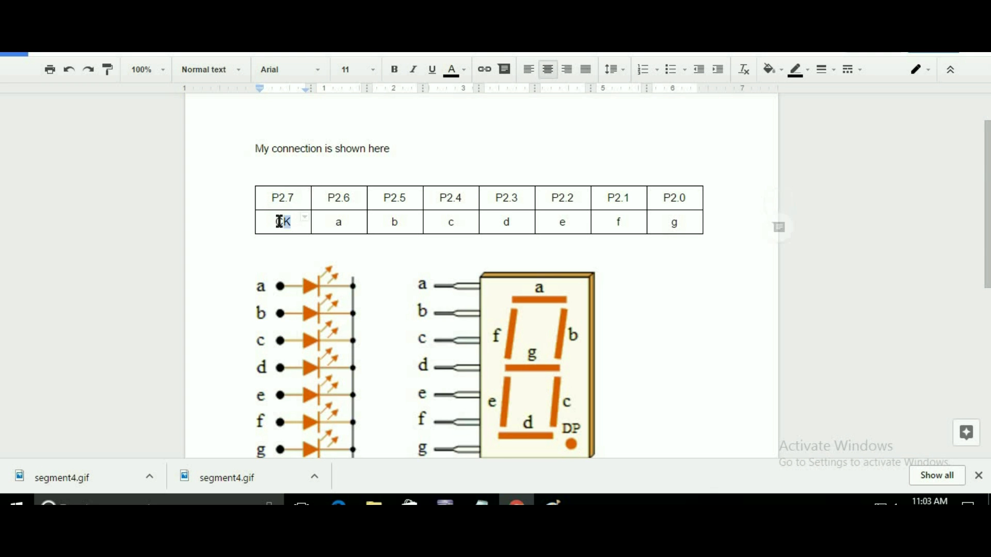
pyautogui.moveTo(326, 196)
pyautogui.mouseDown()
pyautogui.moveTo(573, 215)
pyautogui.moveTo(675, 199)
pyautogui.mouseUp()
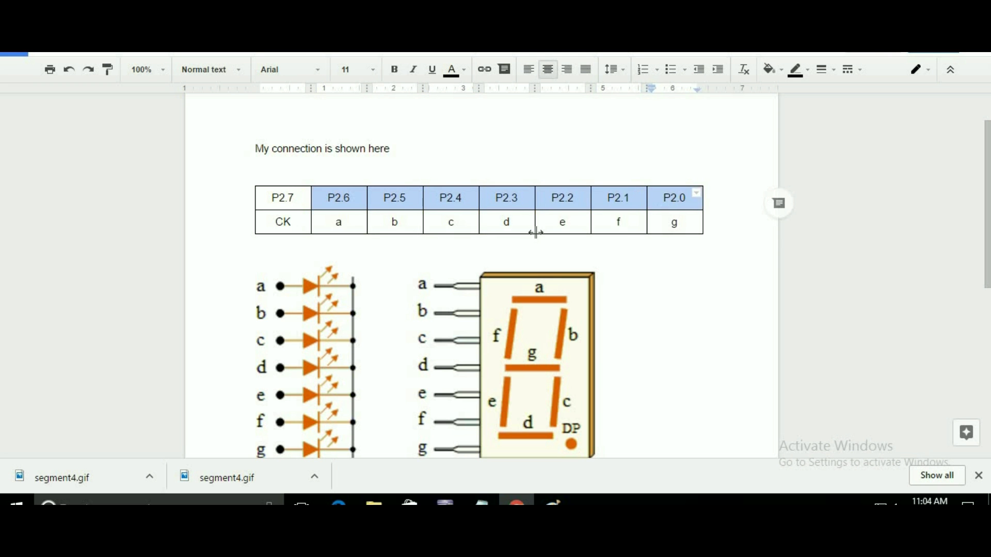
pyautogui.moveTo(336, 225); pyautogui.dragTo(525, 230)
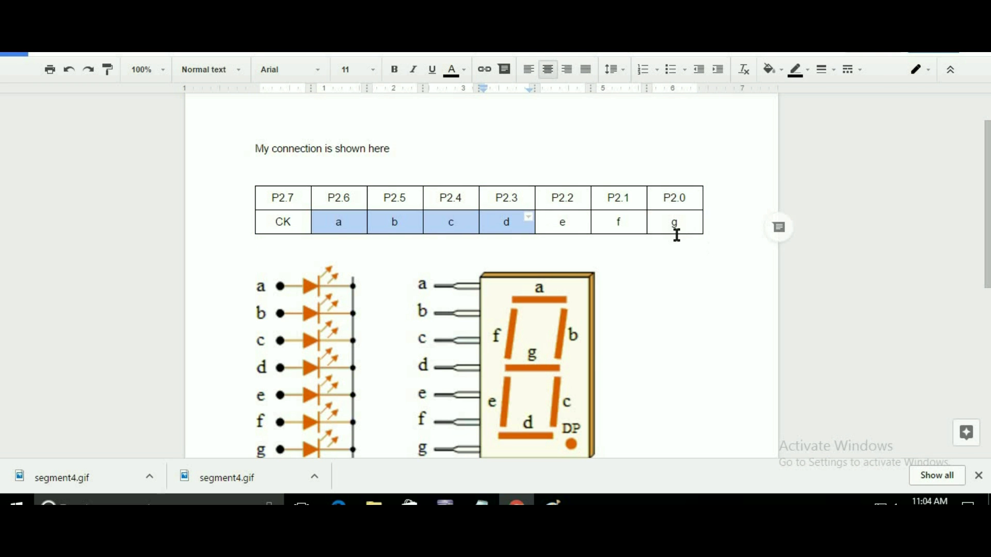
# Delete the seven-segment diagram image below the table.
pyautogui.click(531, 315)
pyautogui.scroll(-2, 528, 313)
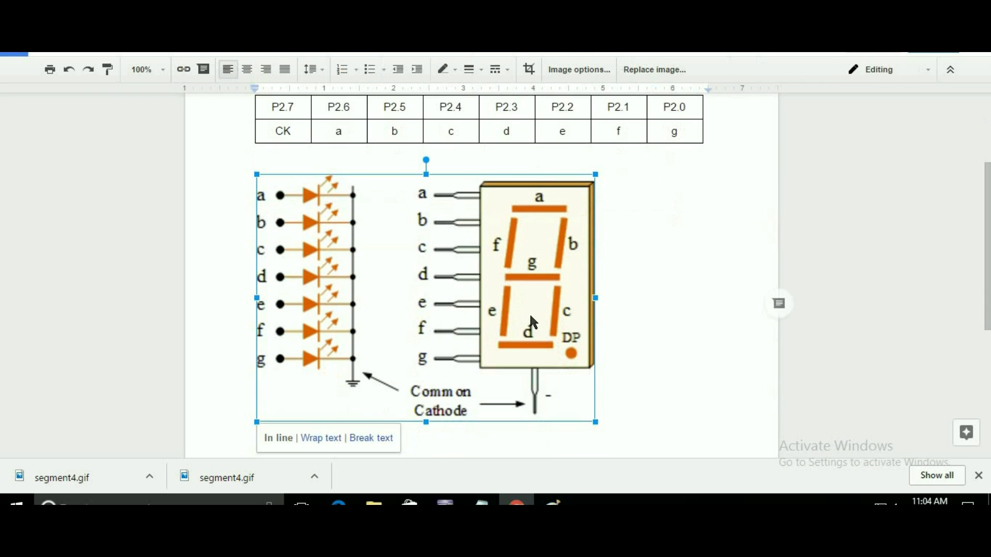
pyautogui.press('Delete')
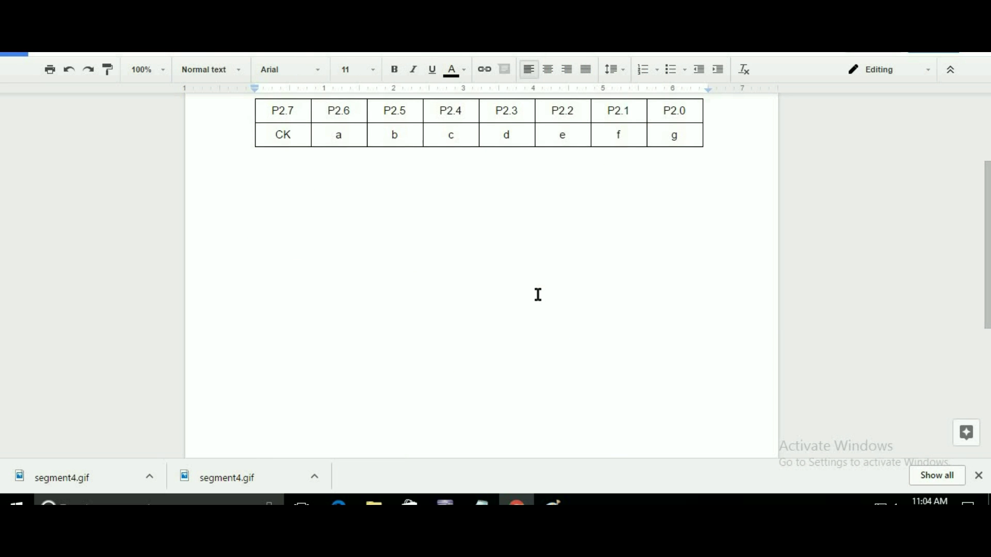
# Type the note 'Bcoz its common cathod' on a line below the pin table.
pyautogui.scroll(2, 394, 258)
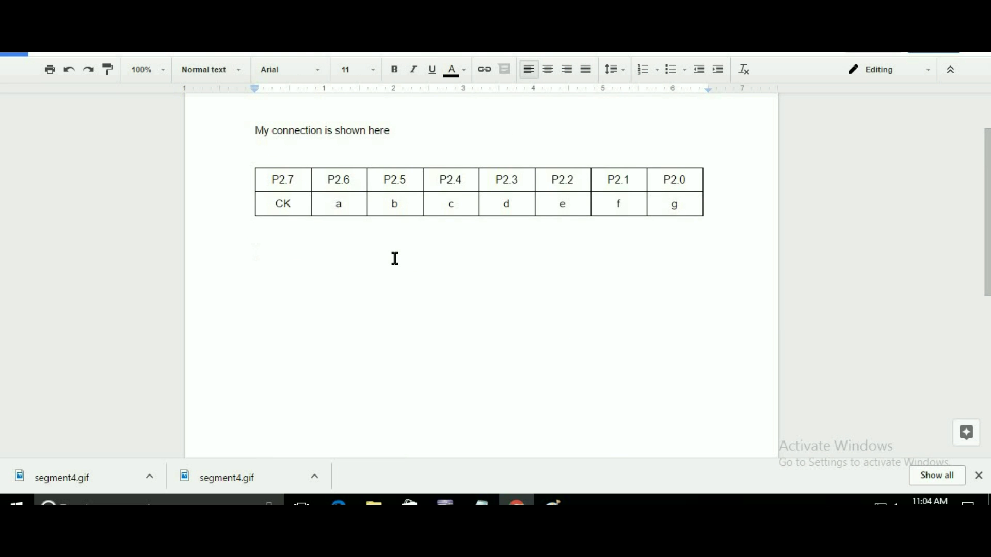
pyautogui.write('B')
pyautogui.write('ca')
pyautogui.press('BackSpace')
pyautogui.write('mma')
pyautogui.press('BackSpace')
pyautogui.write('n ')
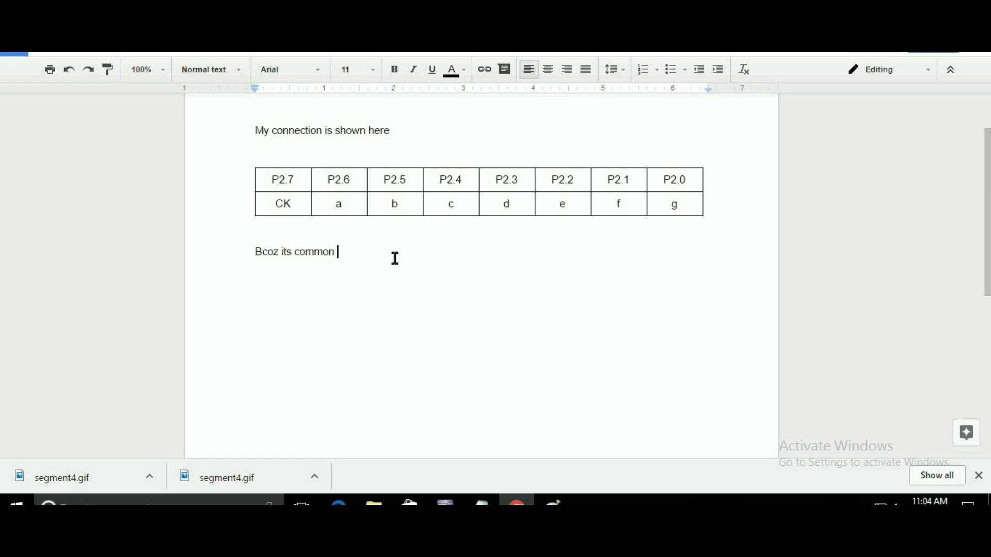
pyautogui.write('cathod')
# Set the common cathode line to 24 pt and correct 'cathod' to 'cathode'.
pyautogui.click(374, 66)
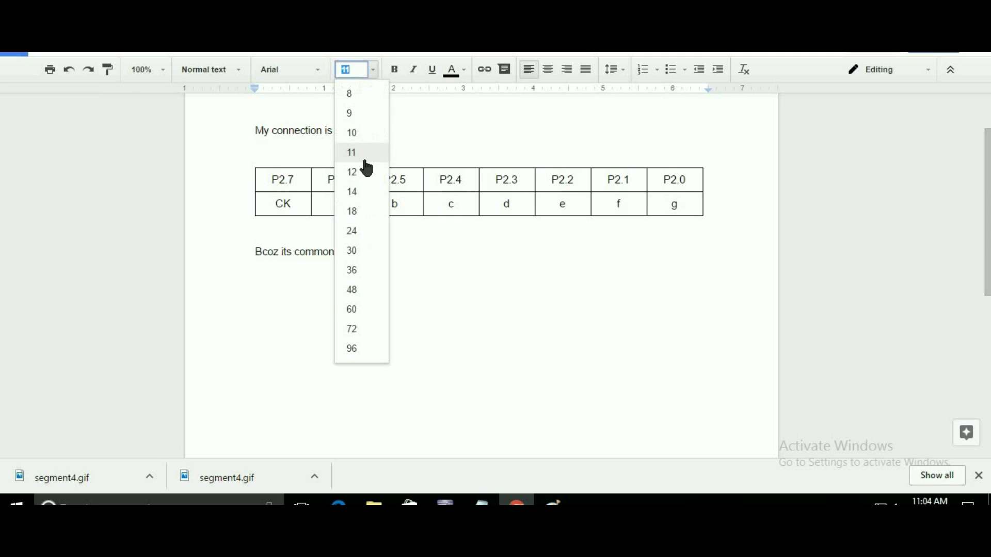
pyautogui.click(356, 231)
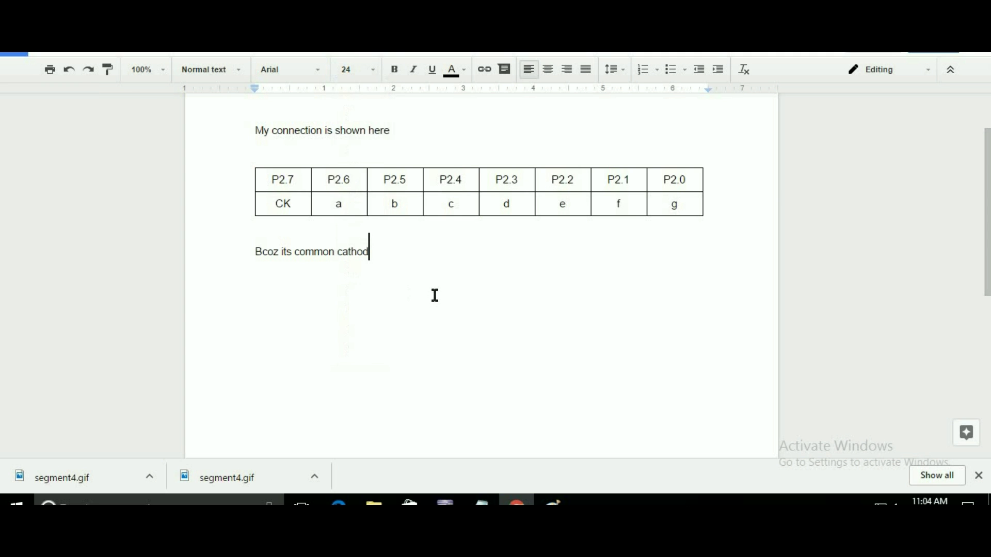
pyautogui.moveTo(372, 251); pyautogui.dragTo(255, 251)
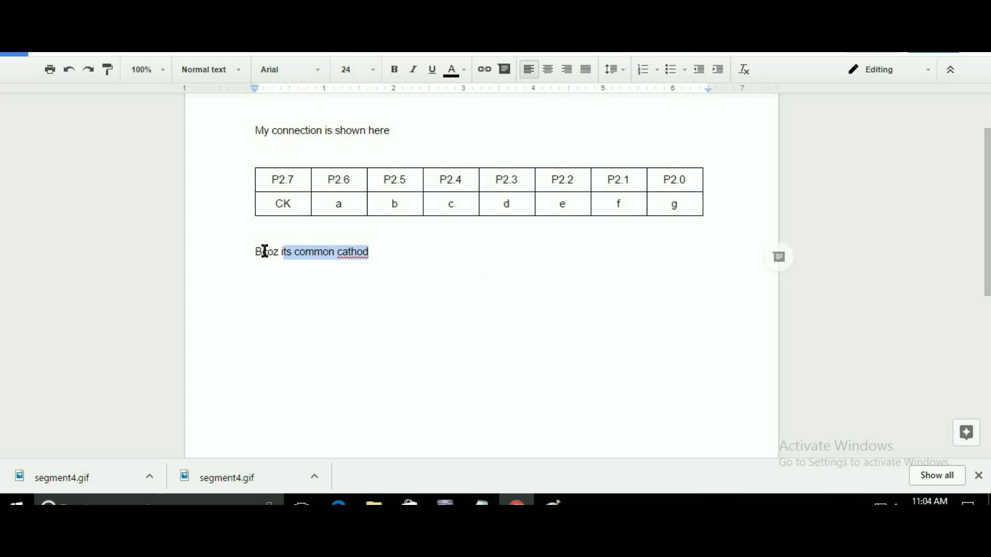
pyautogui.click(372, 70)
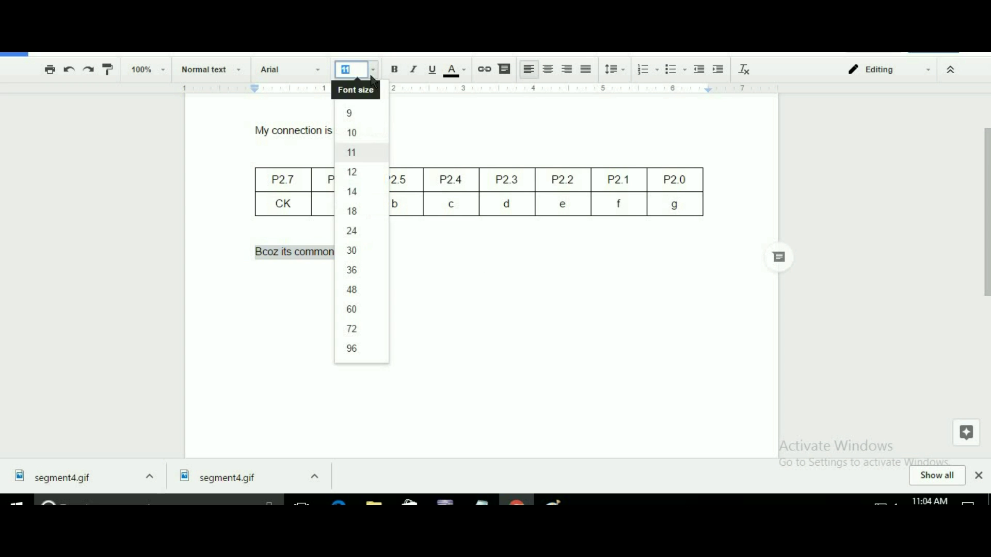
pyautogui.click(356, 231)
pyautogui.click(504, 261)
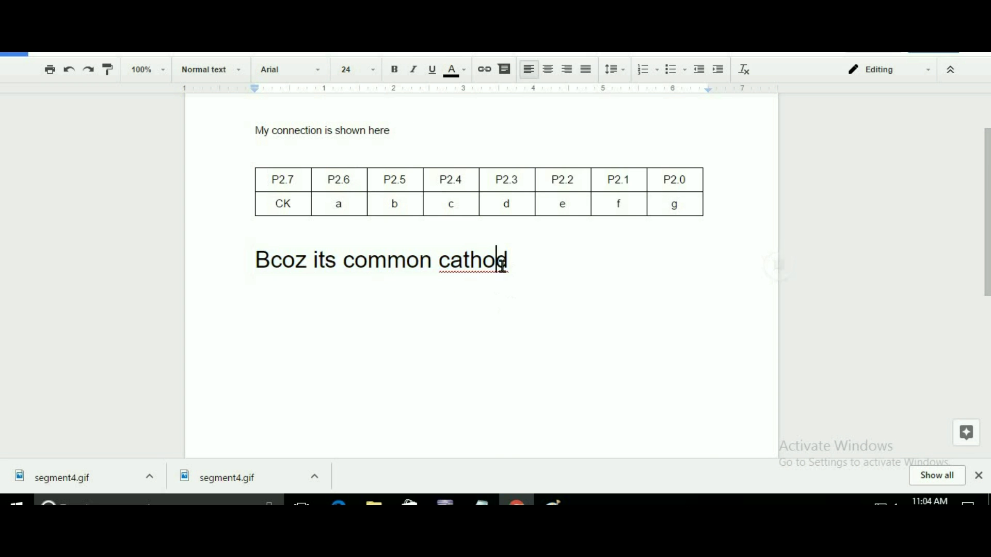
pyautogui.rightClick(498, 264)
pyautogui.click(537, 92)
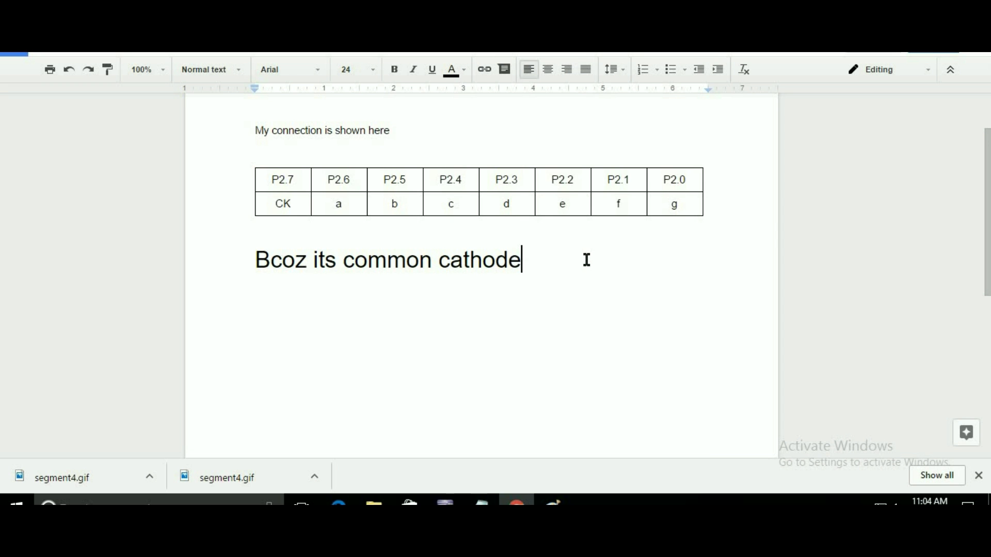
# Add the lines 'p2.7 pin should be zero' and 'other pin value depends on what we want to display'.
pyautogui.press('Return')
pyautogui.write('p2.7 ')
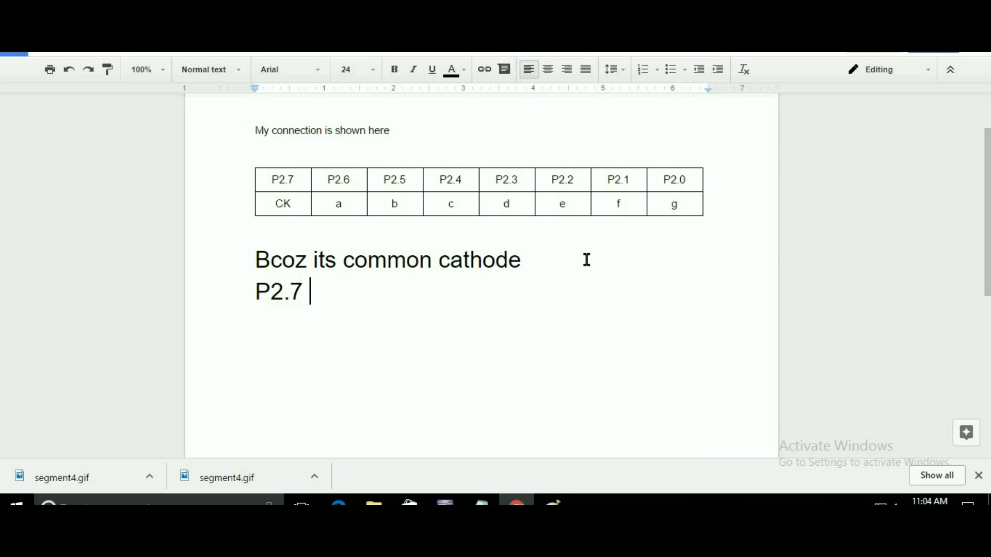
pyautogui.write('pin ')
pyautogui.write('should be zero')
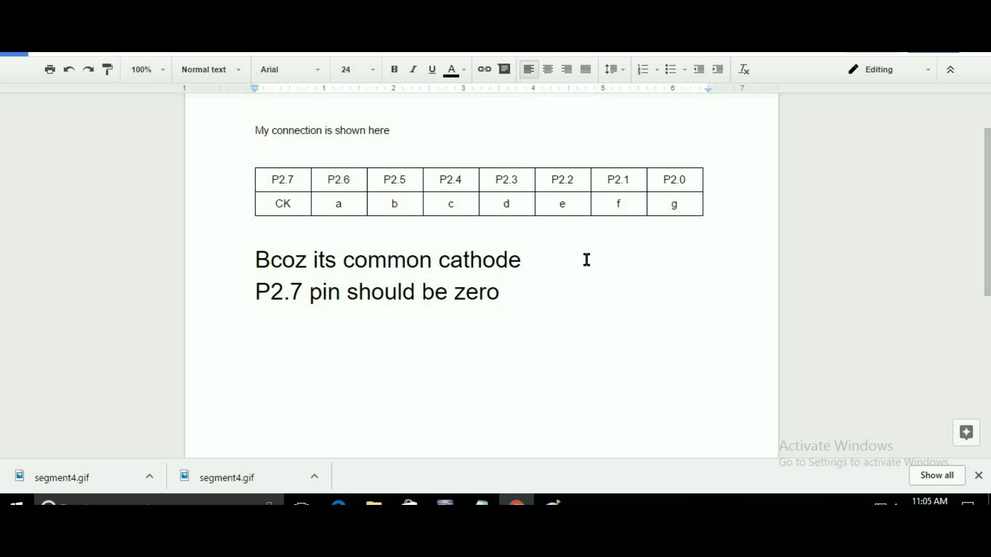
pyautogui.press('Return')
pyautogui.write('other ')
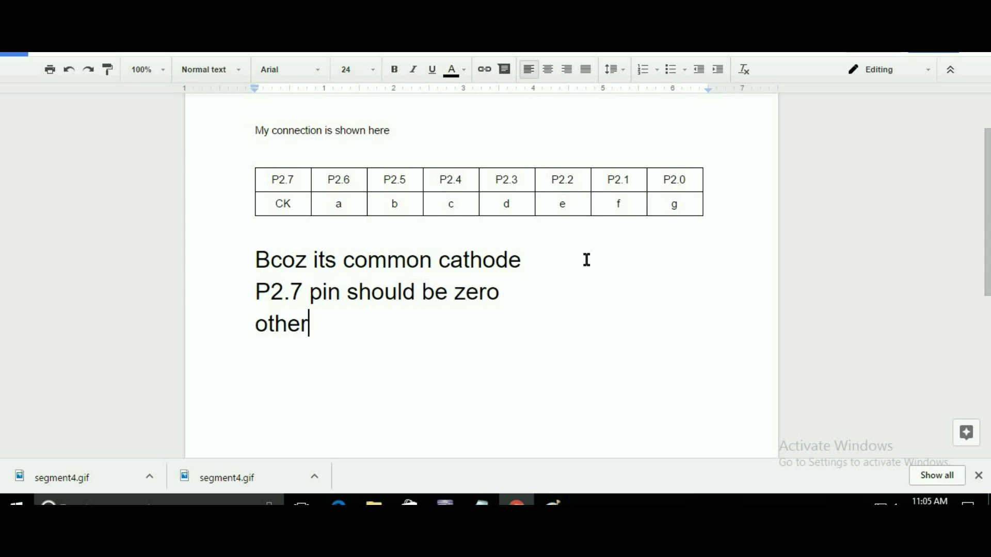
pyautogui.write('pin val')
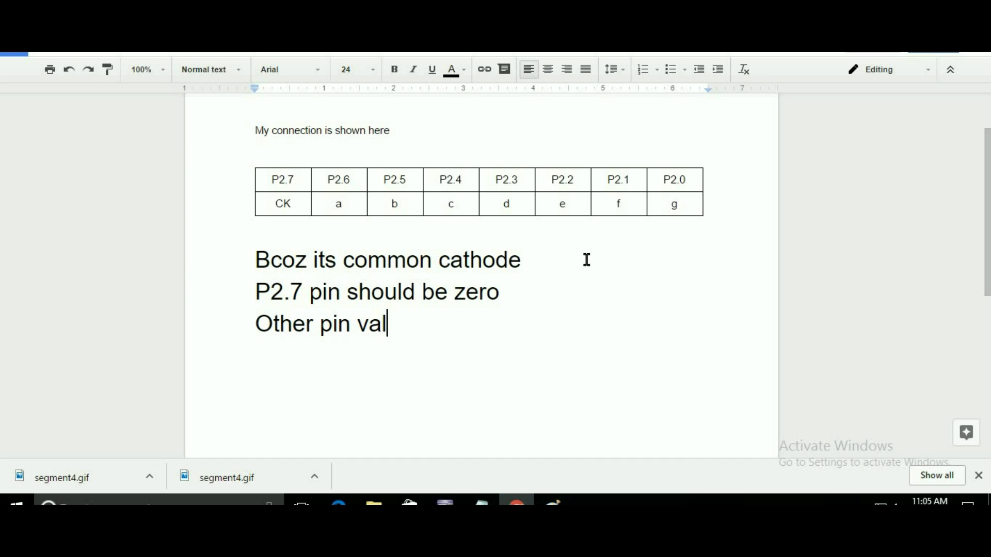
pyautogui.write('ue ')
pyautogui.write('depends')
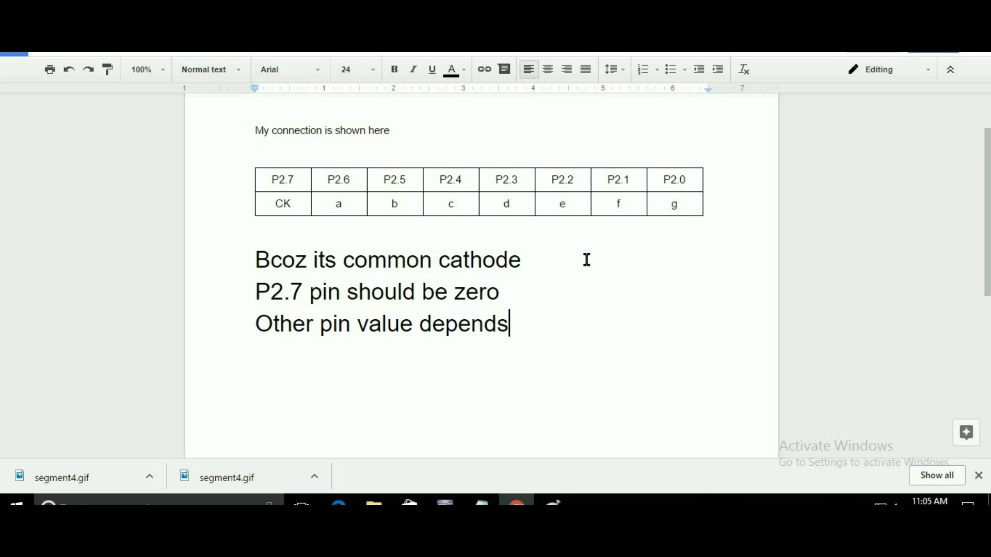
pyautogui.write(' on ')
pyautogui.write('what ')
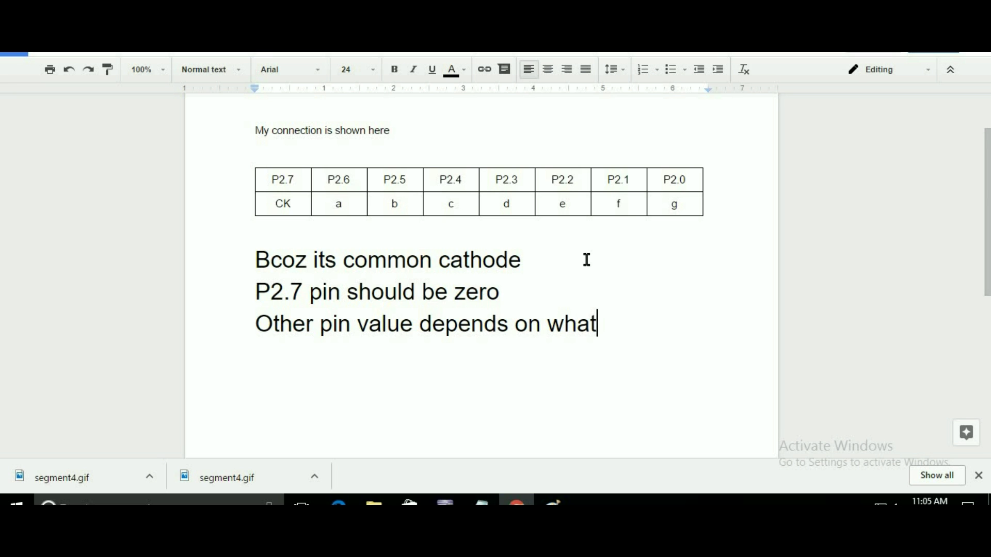
pyautogui.write('we want to dis')
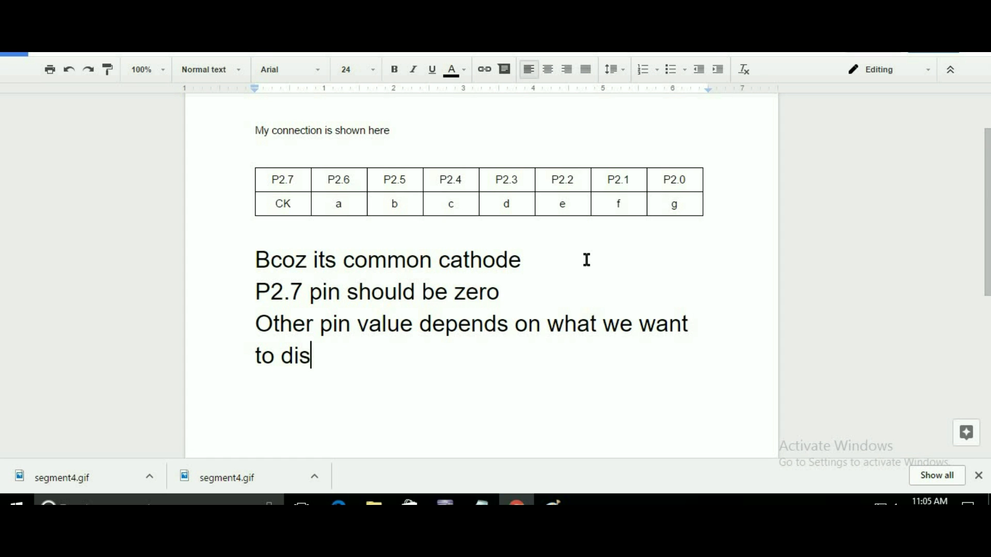
pyautogui.write('play')
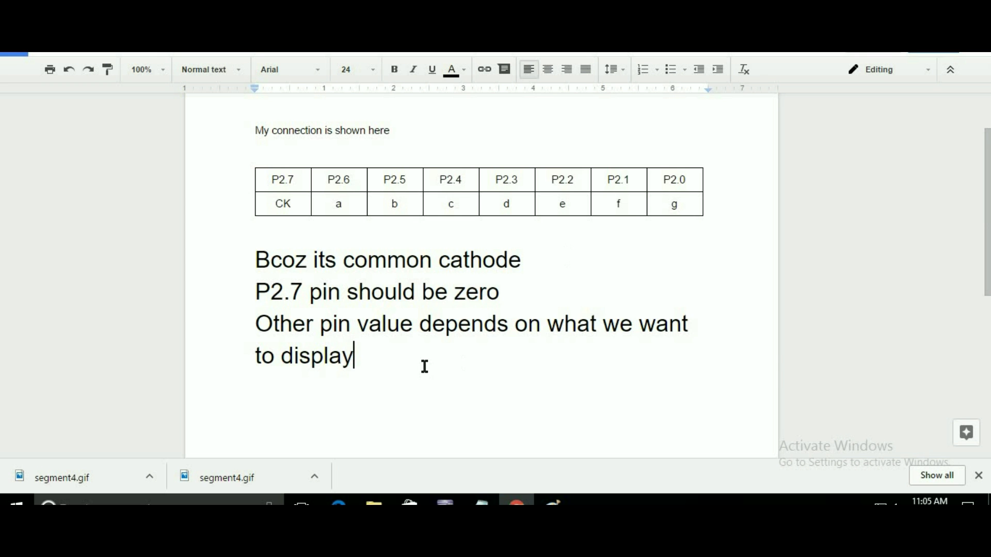
# Delete the four explanation lines and start the sentence 'If i want to display 0'.
pyautogui.moveTo(424, 367); pyautogui.dragTo(254, 265)
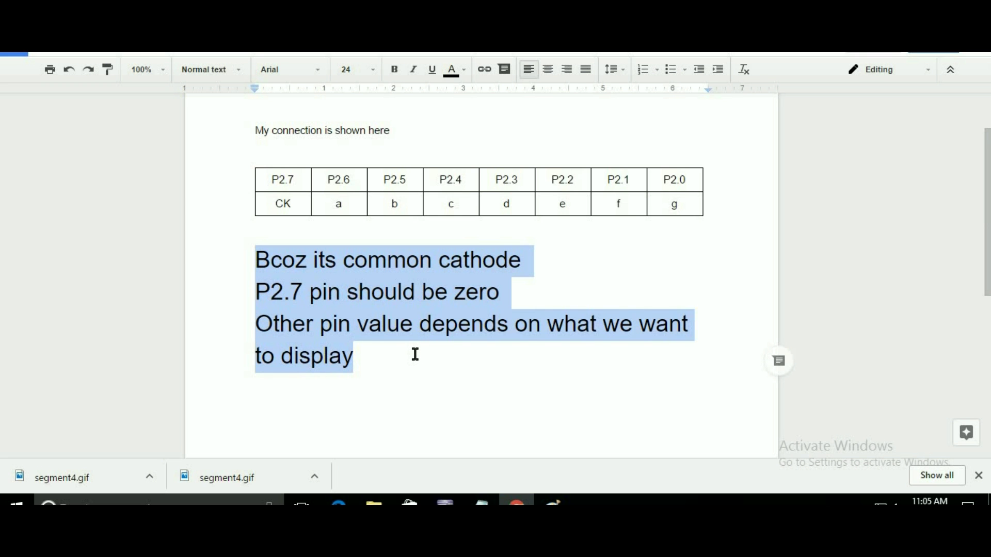
pyautogui.press('BackSpace')
pyautogui.write('If i wan')
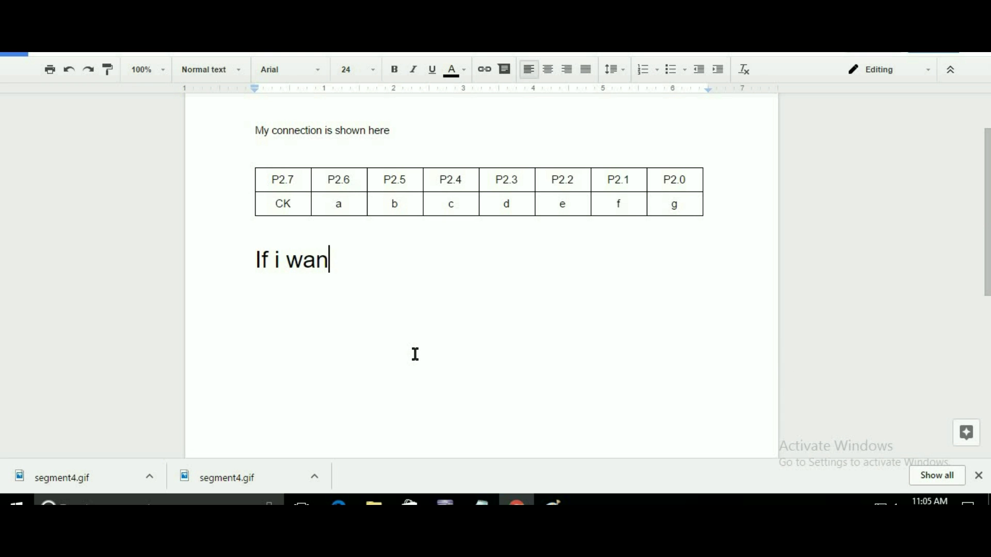
pyautogui.write('t to display ')
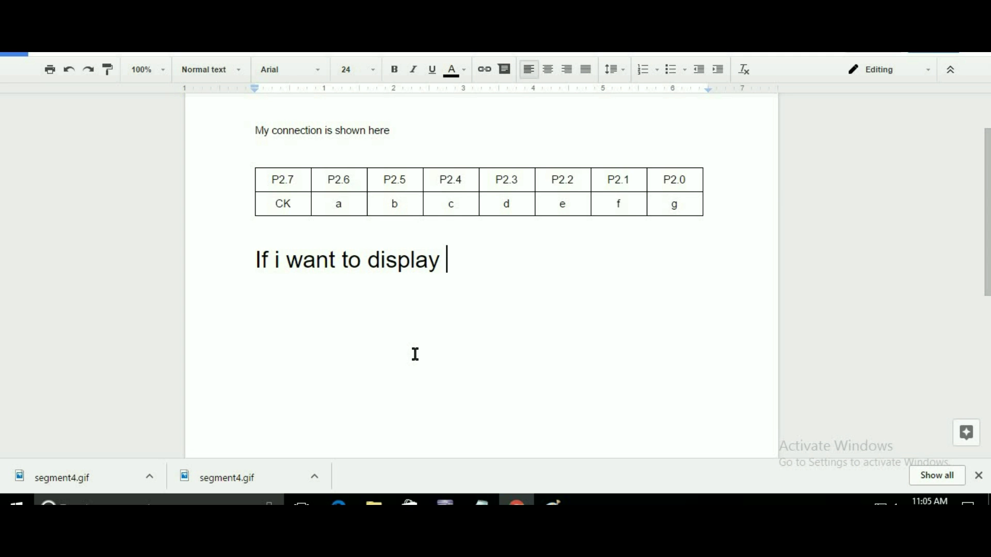
pyautogui.write('0')
# Paste the seven-segment diagram under the heading, noting a–f are on and g off.
pyautogui.press('Return')
pyautogui.hotkey('ctrl', 'v')
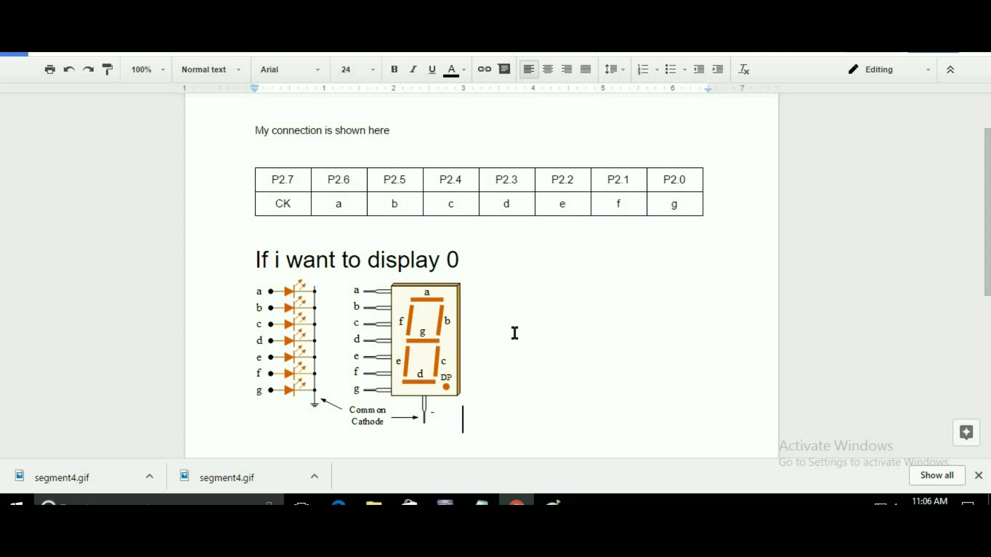
pyautogui.press('Return')
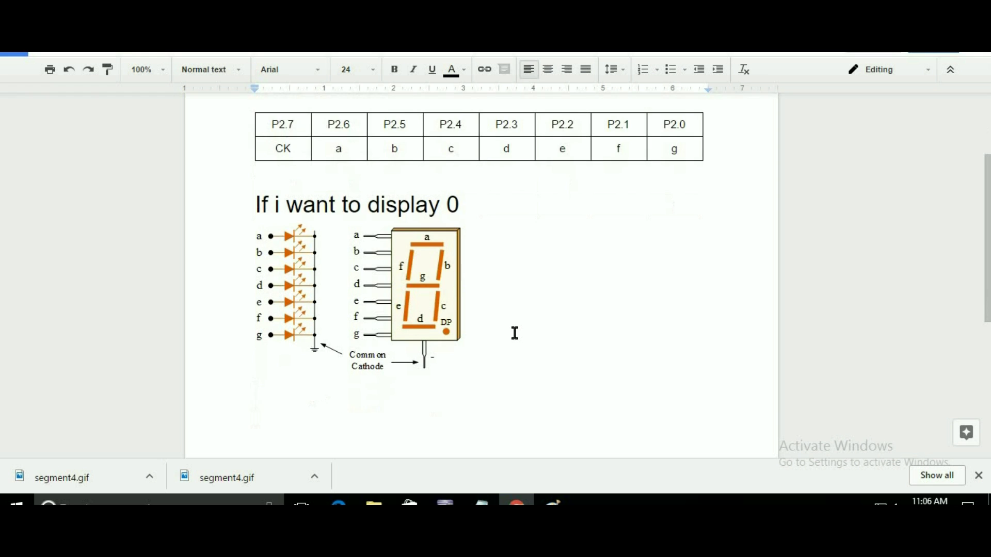
pyautogui.write('here ')
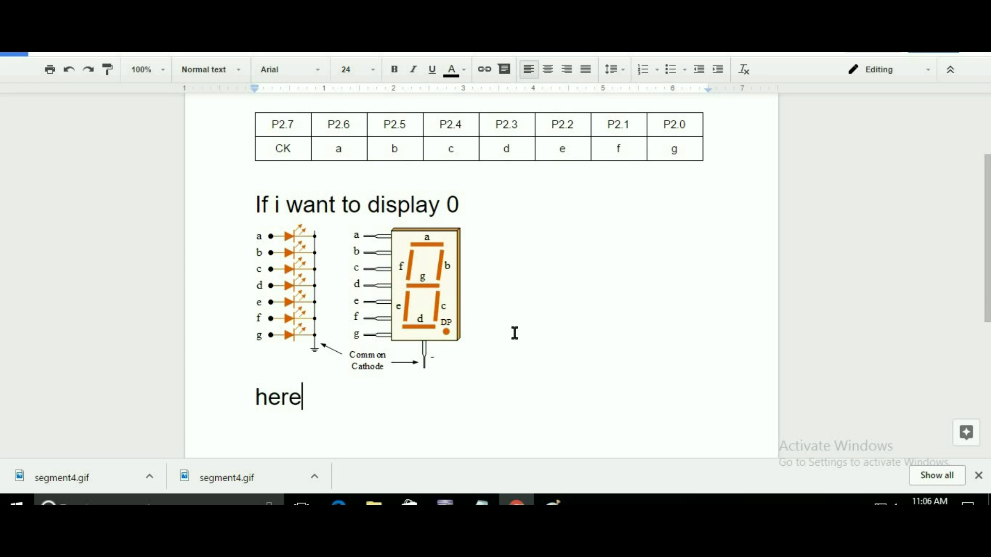
pyautogui.write('a')
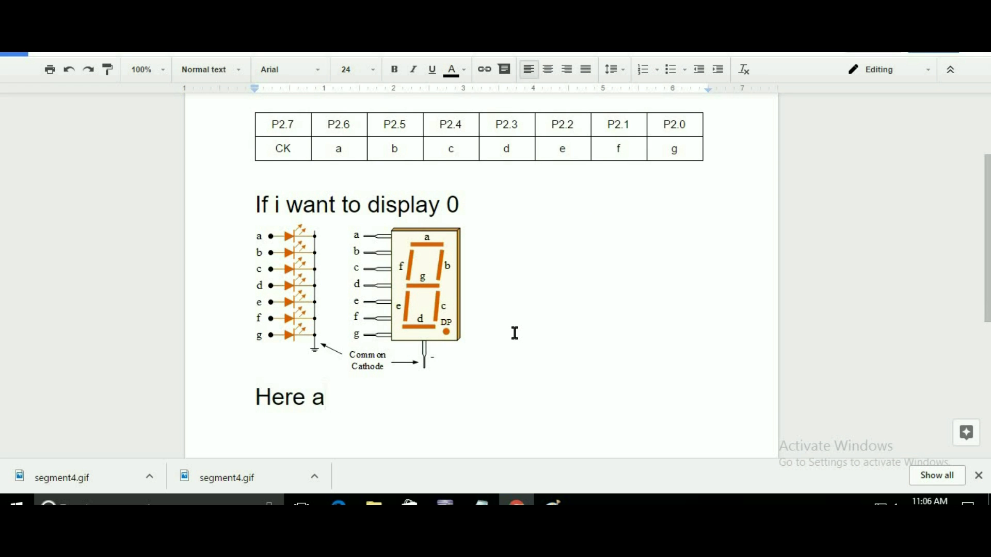
pyautogui.write(',b,c,d,e,f')
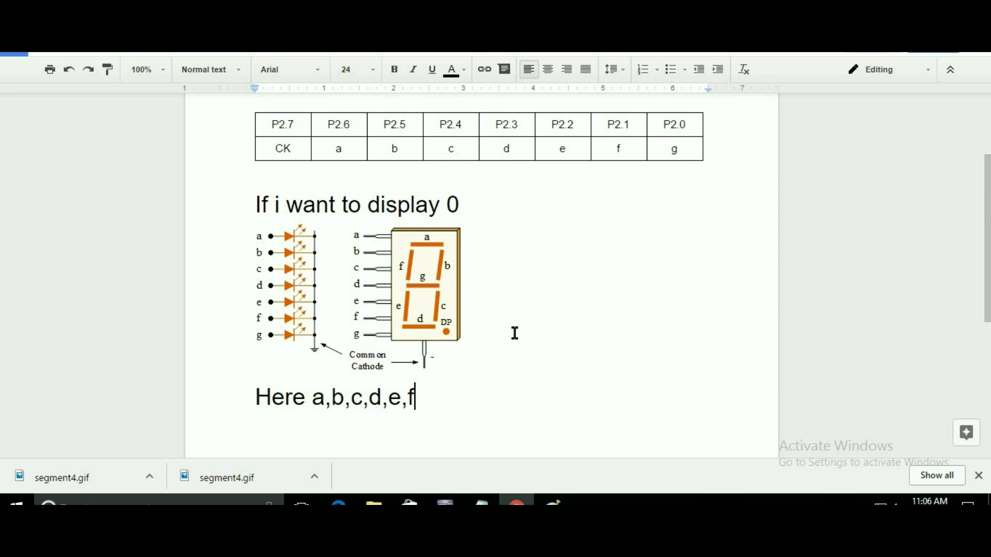
pyautogui.write(' should be on and ')
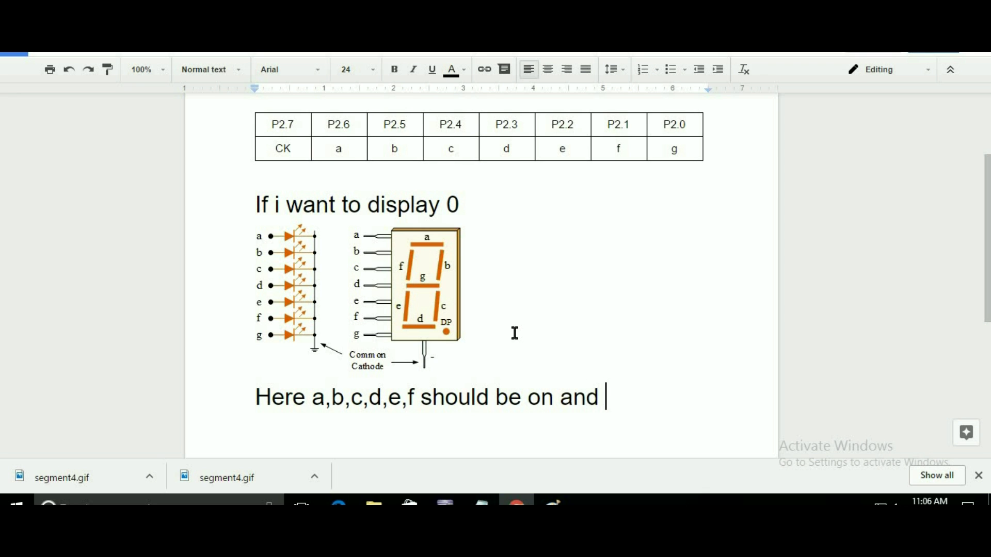
pyautogui.write('g should be ')
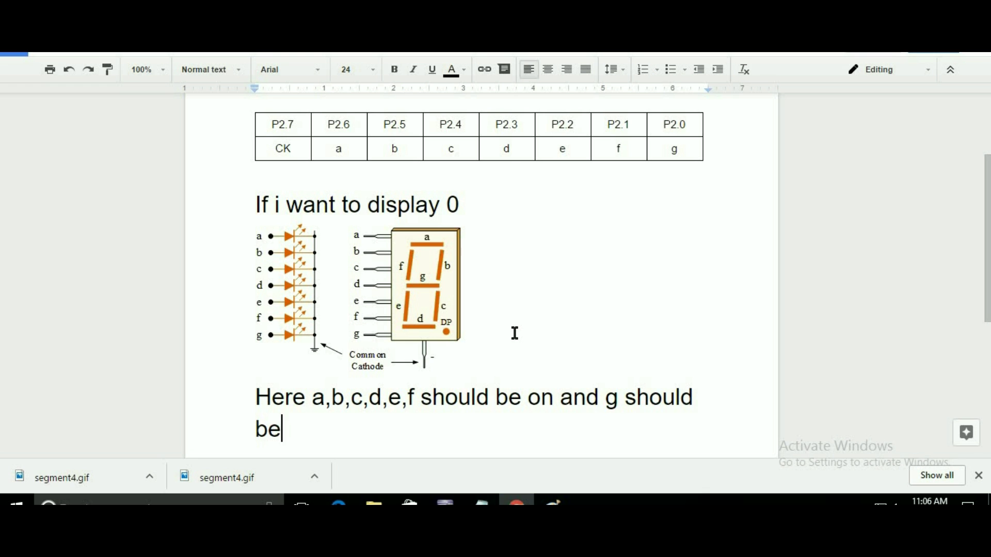
pyautogui.write('off')
pyautogui.press('Return')
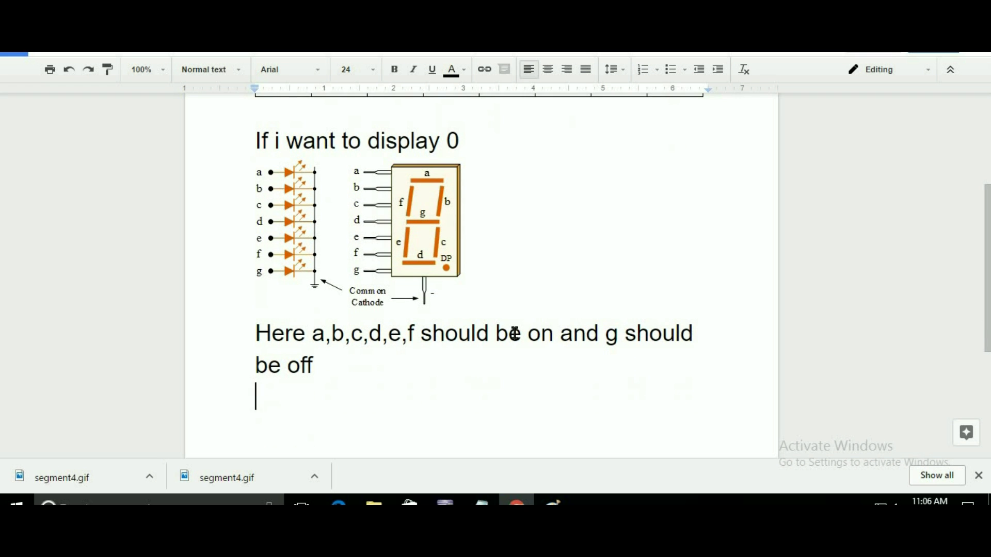
# Delete the stray text and the on/off sentence.
pyautogui.write('so')
pyautogui.press('BackSpace')
pyautogui.press('BackSpace')
pyautogui.press('BackSpace')
pyautogui.moveTo(256, 330); pyautogui.dragTo(322, 360)
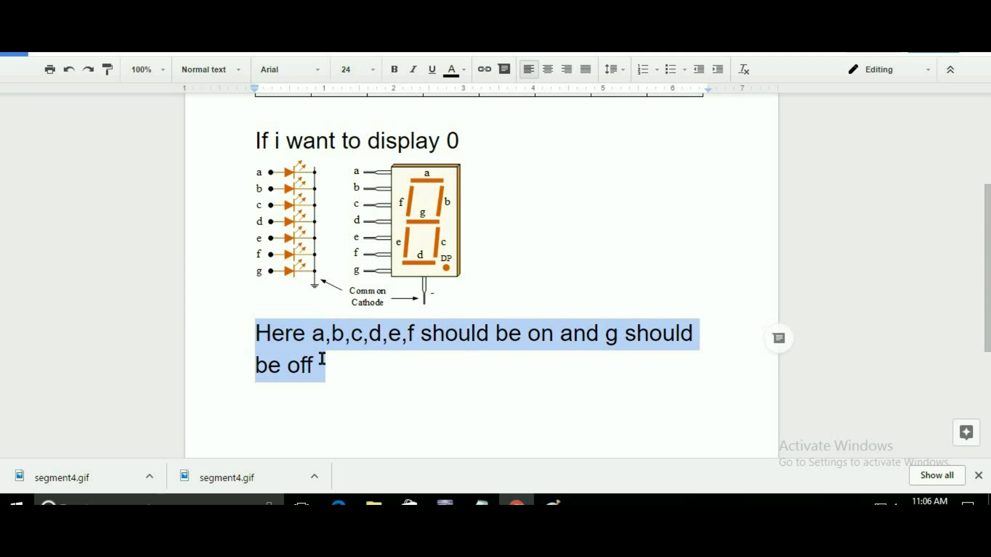
pyautogui.press('BackSpace')
# Add a new eight-column table row below the pin table.
pyautogui.scroll(3, 350, 354)
pyautogui.scroll(1, 557, 320)
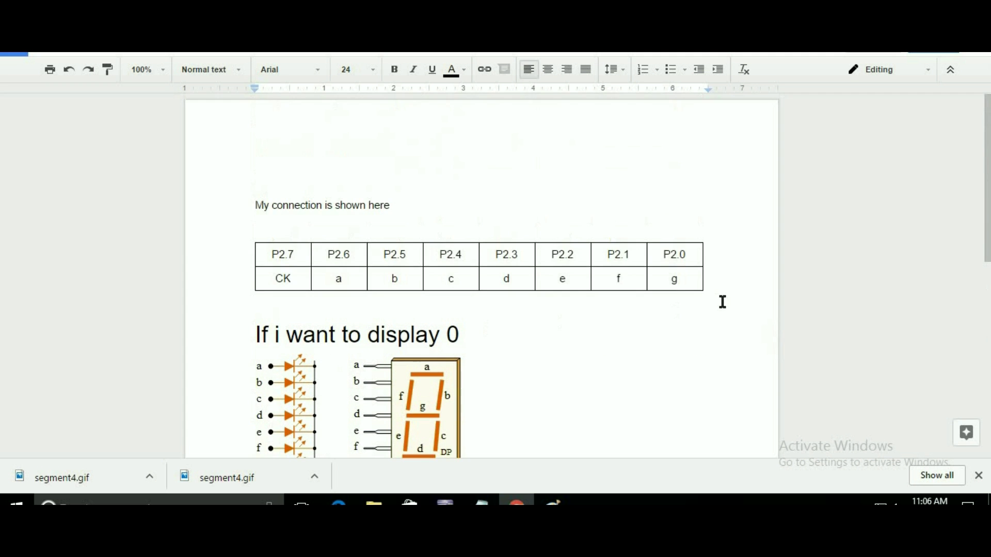
pyautogui.click(720, 285)
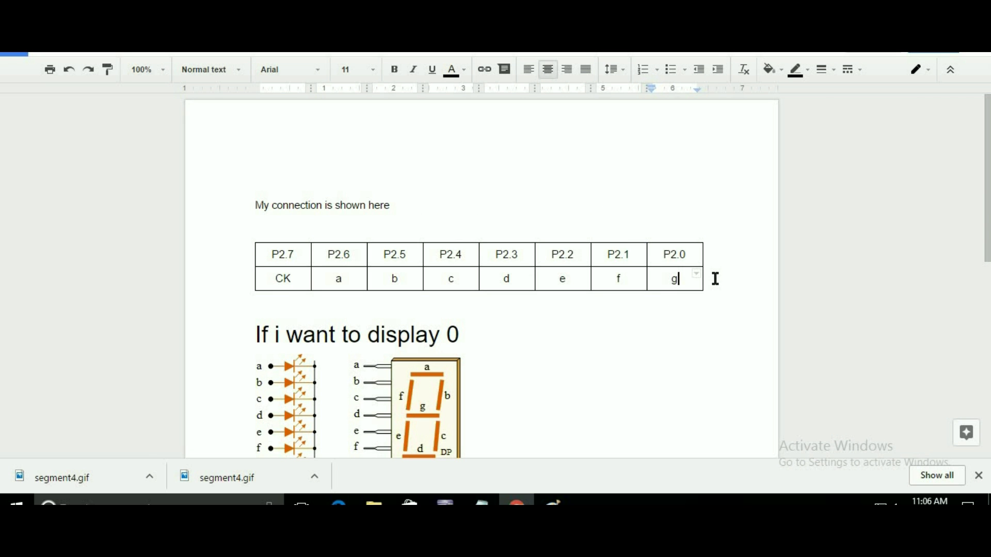
pyautogui.press('Return')
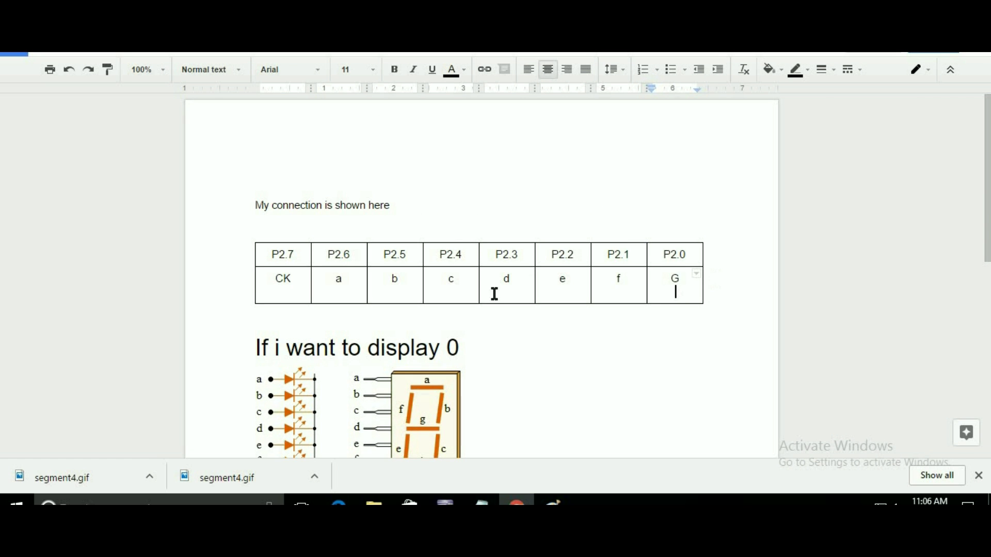
pyautogui.click(297, 296)
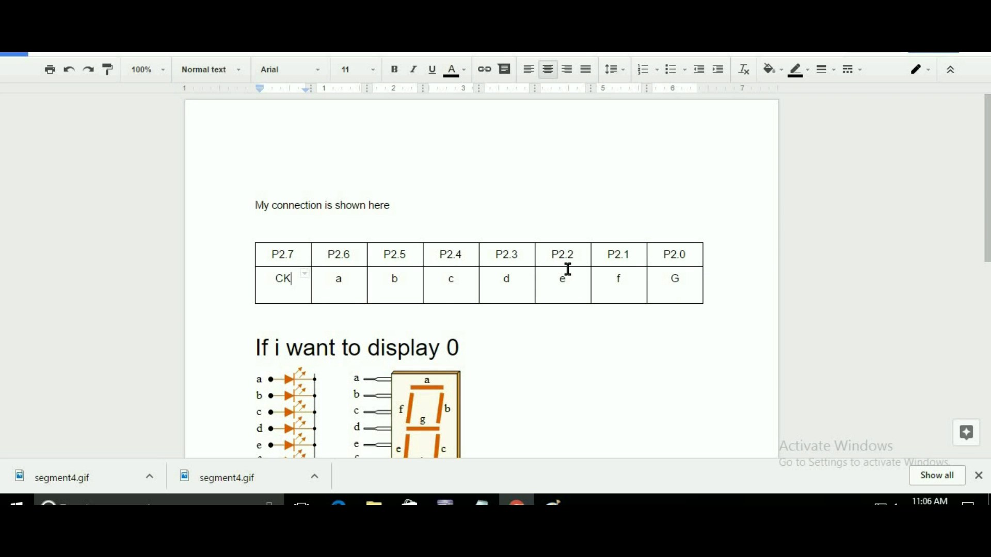
pyautogui.hotkey('ctrl', 'v')
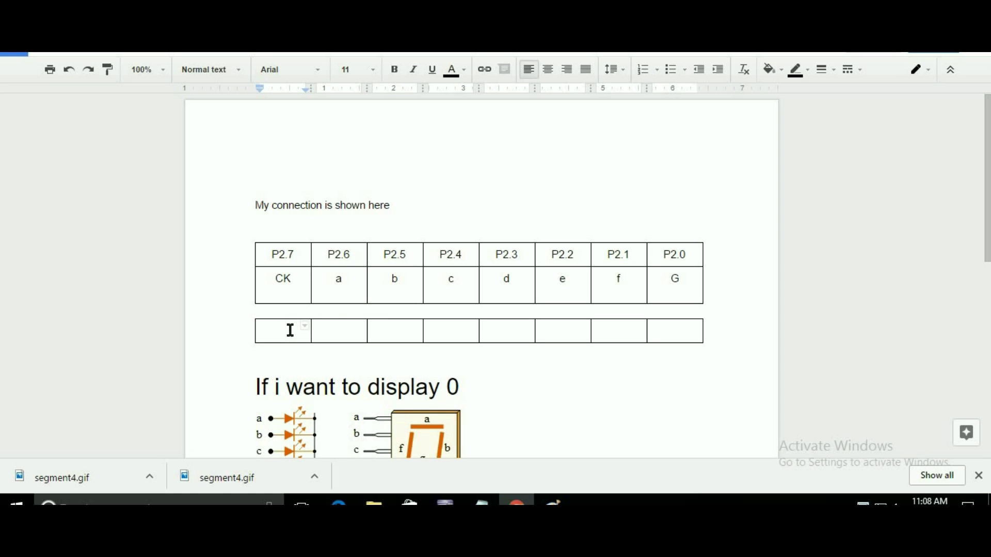
# Fill the new row with bits 0 1 1 1 1 1 1 0 for P2.7–P2.0.
pyautogui.write('0')
pyautogui.click(346, 334)
pyautogui.write('1')
pyautogui.click(393, 333)
pyautogui.write('1')
pyautogui.click(457, 333)
pyautogui.write('1')
pyautogui.click(522, 333)
pyautogui.write('1')
pyautogui.click(555, 333)
pyautogui.write('1')
pyautogui.click(636, 335)
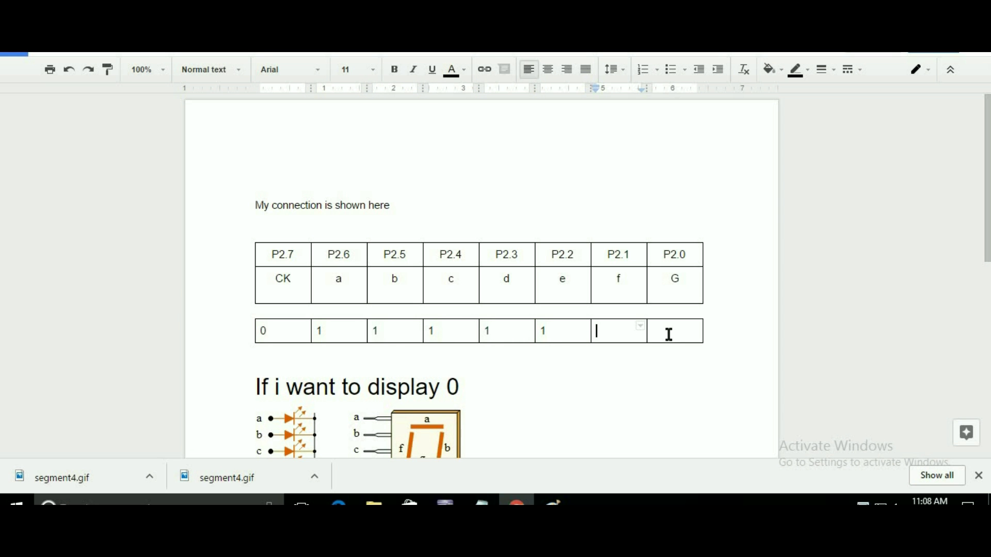
pyautogui.write('1')
pyautogui.click(681, 328)
pyautogui.write('0')
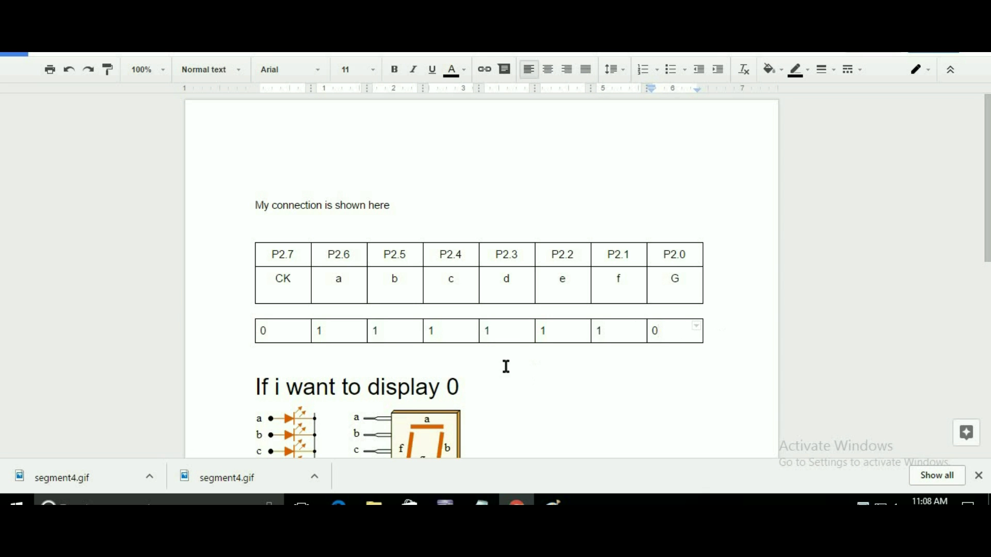
# Add a 24 pt line 'This is' under the bit table.
pyautogui.click(298, 353)
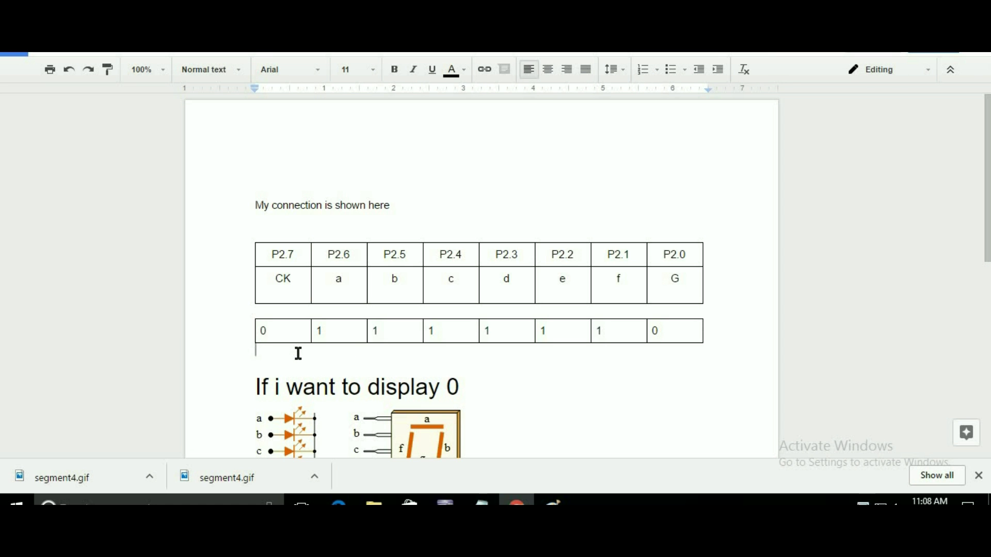
pyautogui.write('ths ')
pyautogui.write('is')
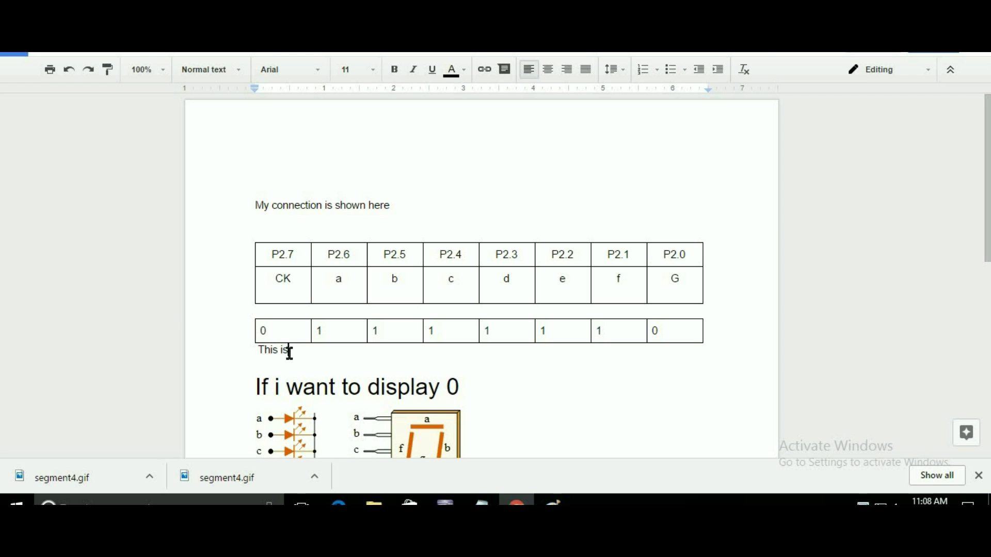
pyautogui.moveTo(249, 355); pyautogui.dragTo(314, 354)
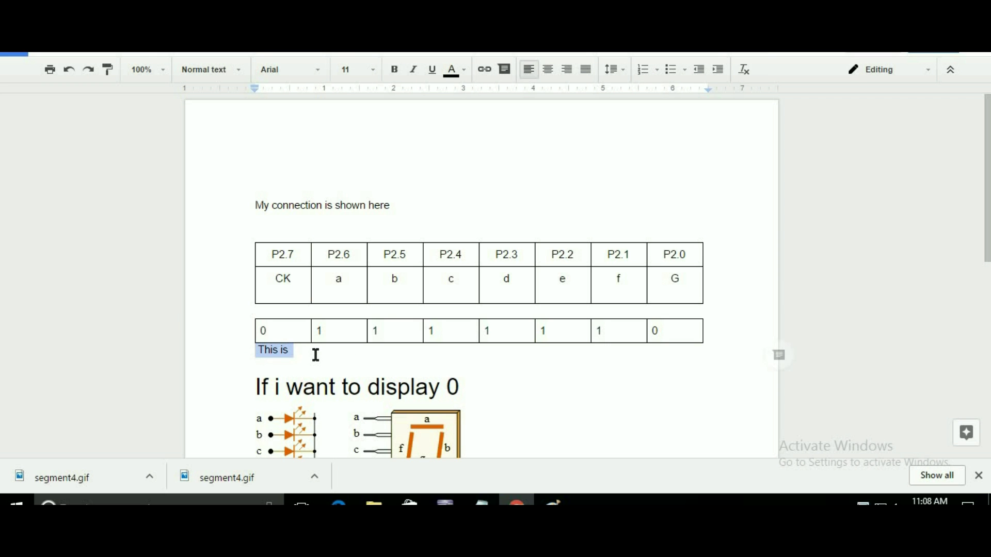
pyautogui.click(377, 75)
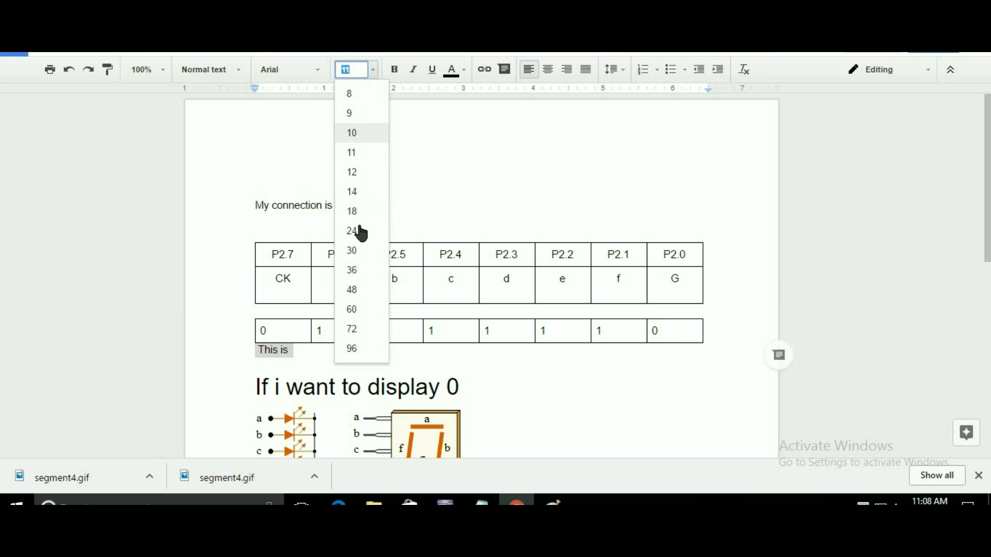
pyautogui.click(353, 229)
pyautogui.click(364, 361)
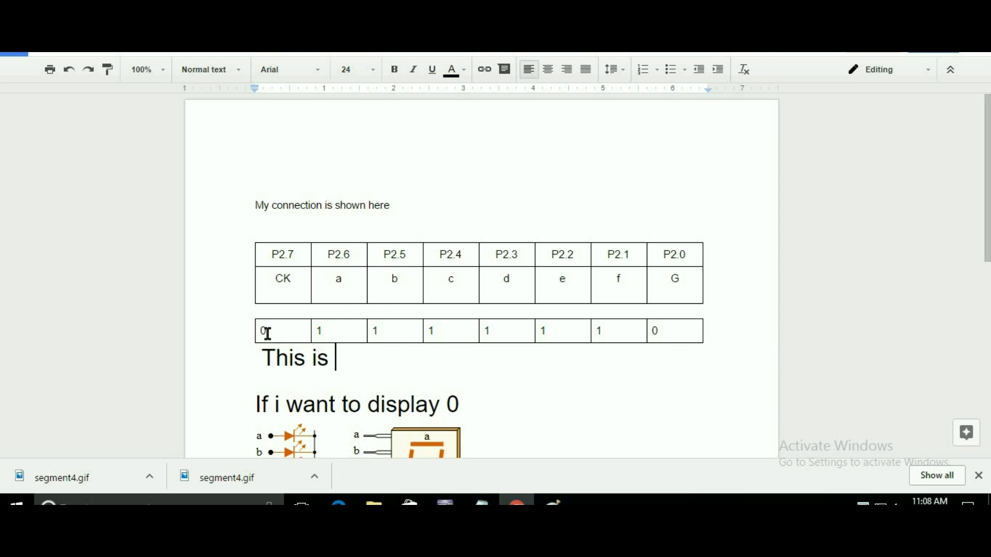
# Complete the line so it reads 'This is 0x7E'.
pyautogui.moveTo(265, 333)
pyautogui.mouseDown()
pyautogui.moveTo(472, 341)
pyautogui.moveTo(465, 332)
pyautogui.moveTo(661, 332)
pyautogui.mouseUp()
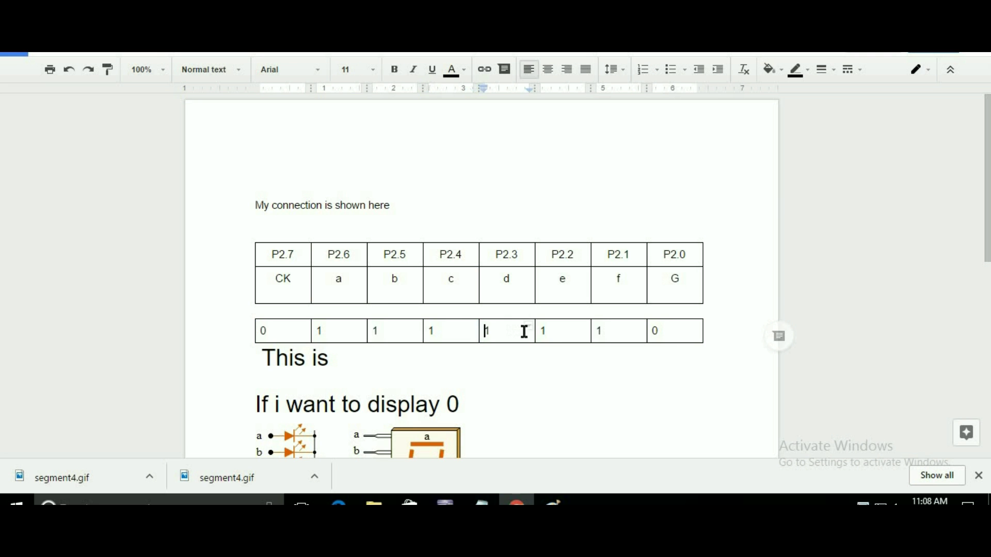
pyautogui.click(370, 353)
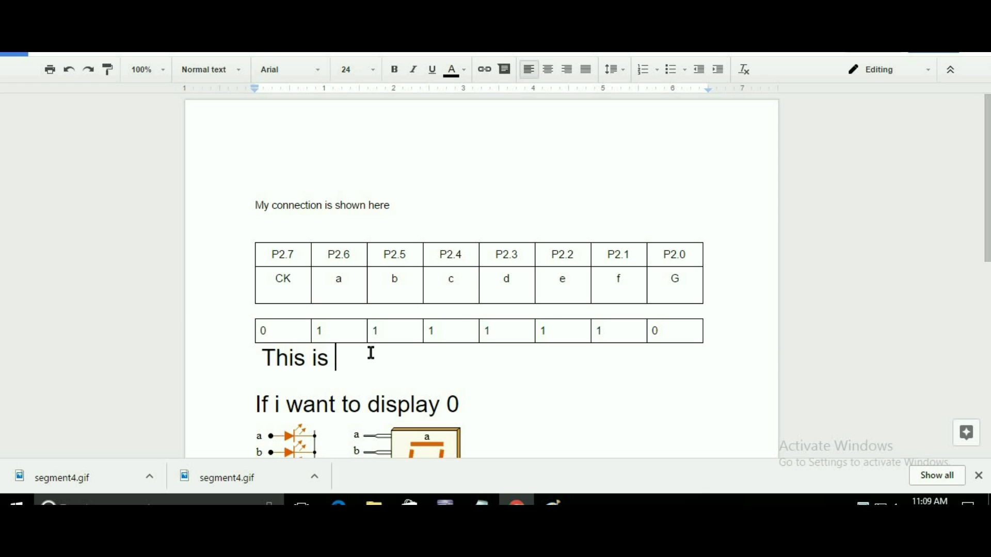
pyautogui.write('&E')
pyautogui.press('BackSpace')
pyautogui.press('BackSpace')
pyautogui.write('7E')
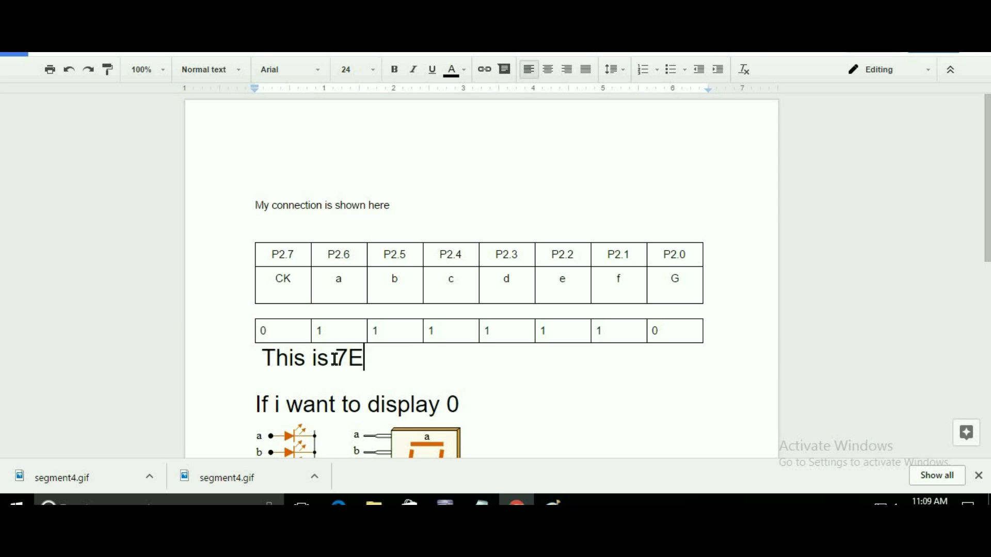
pyautogui.doubleClick(363, 357)
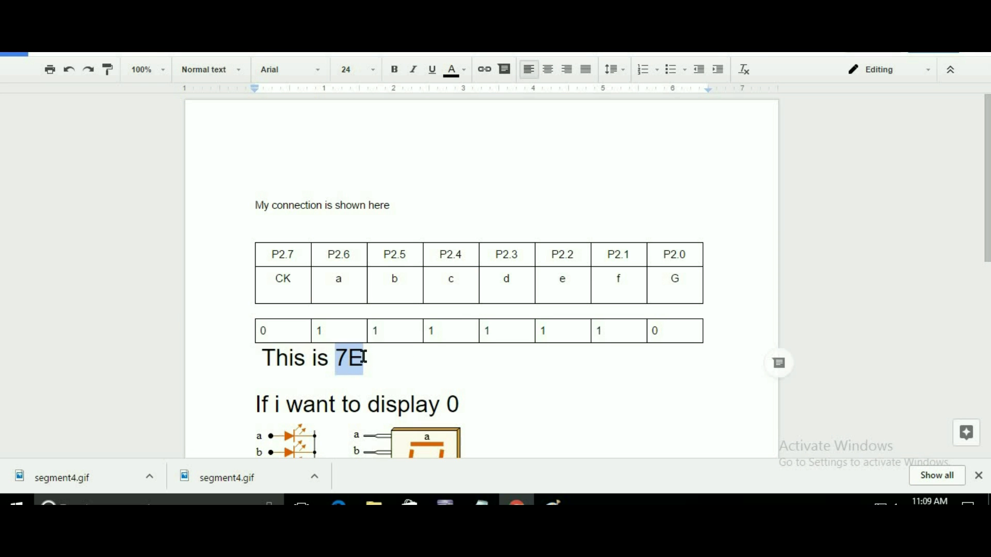
pyautogui.click(337, 359)
pyautogui.write('0x')
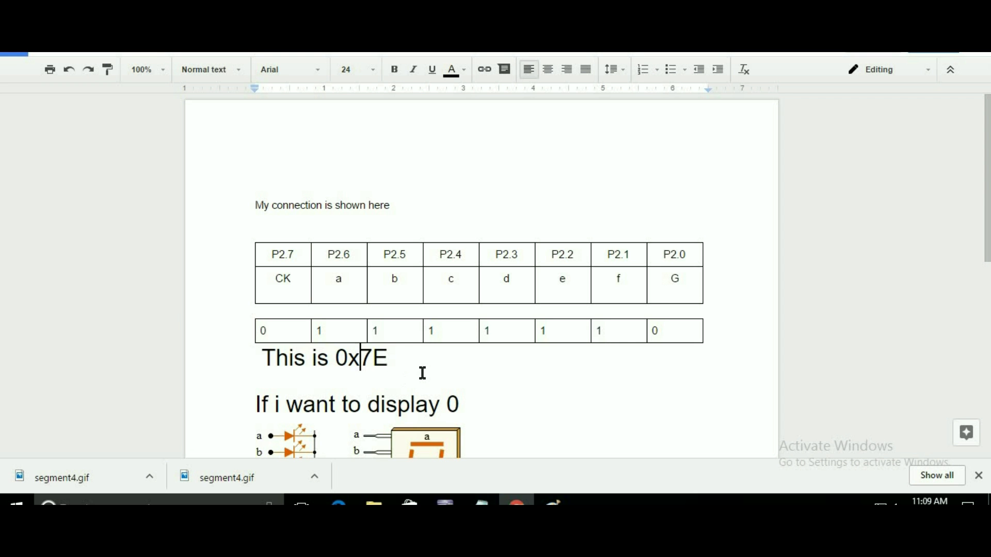
pyautogui.click(455, 368)
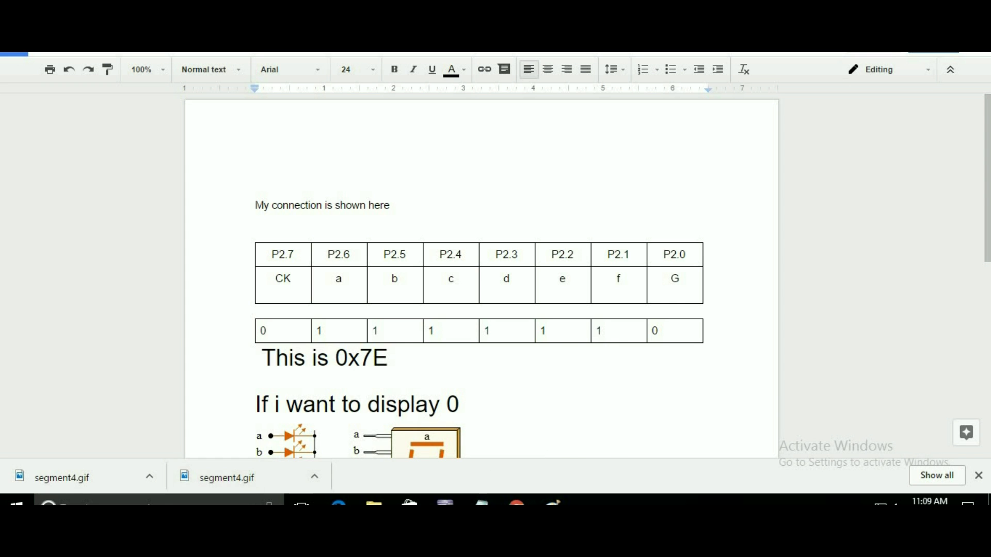
pyautogui.click(437, 355)
# Change the heading to 'If i want to display 1'.
pyautogui.scroll(-1, 471, 350)
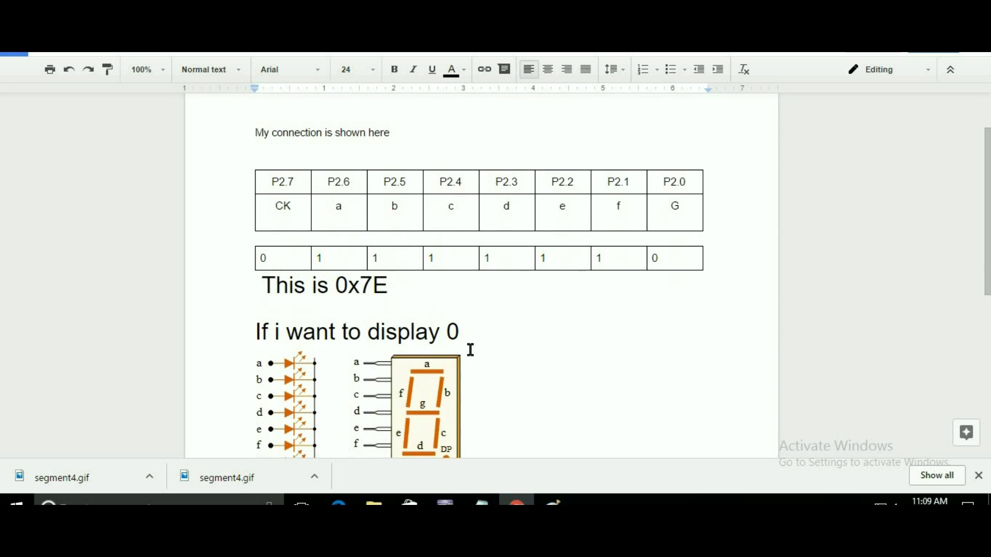
pyautogui.moveTo(472, 335); pyautogui.dragTo(451, 331)
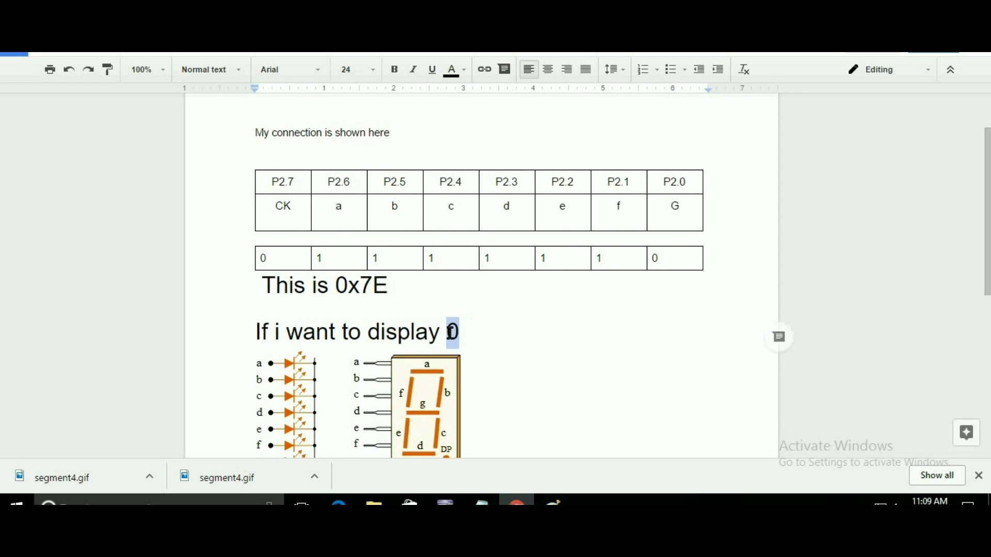
pyautogui.write('1')
# Below the diagram, write 'Only b and c segment should be ON'.
pyautogui.scroll(-2, 533, 339)
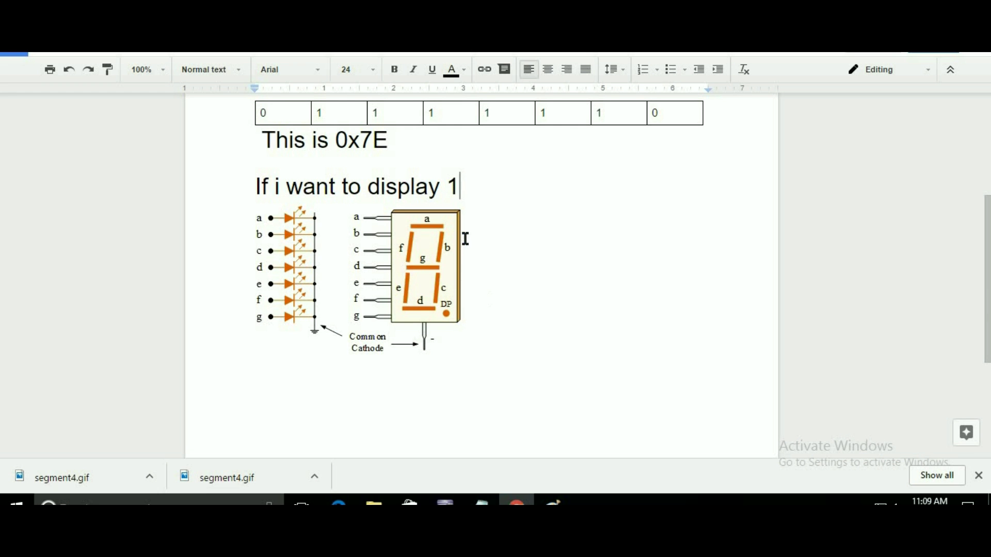
pyautogui.click(469, 373)
pyautogui.write('only ')
pyautogui.write('b a')
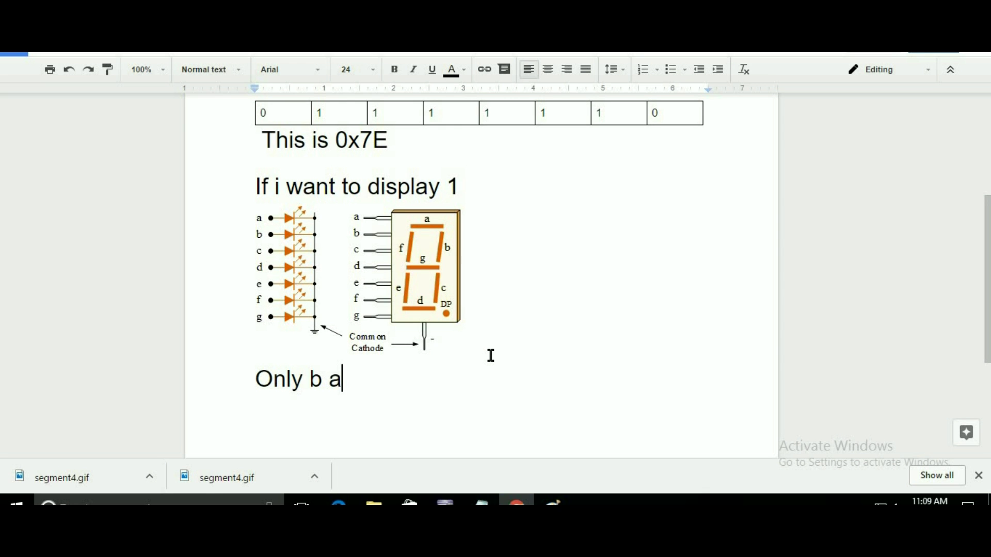
pyautogui.write('nd c segmnt should be o')
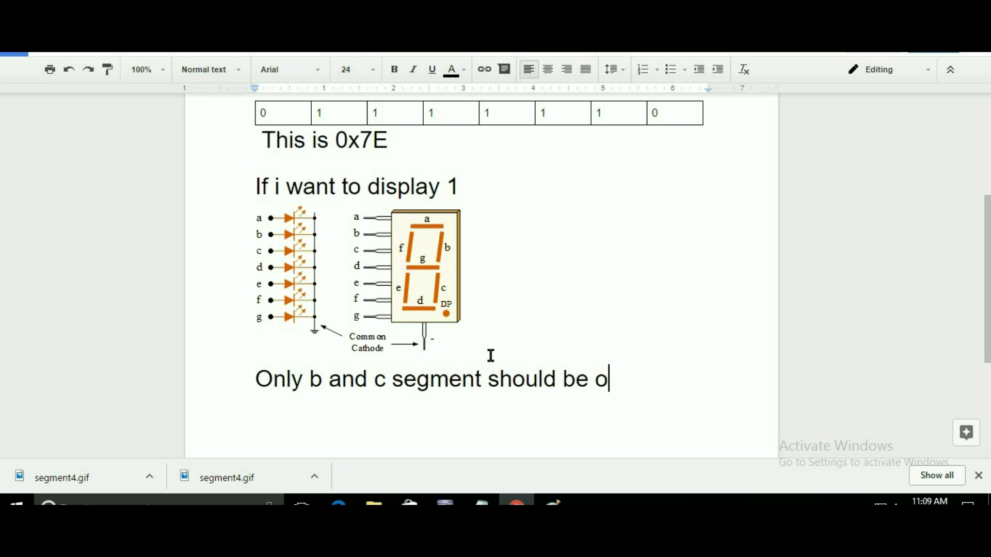
pyautogui.press('BackSpace')
pyautogui.write('ON')
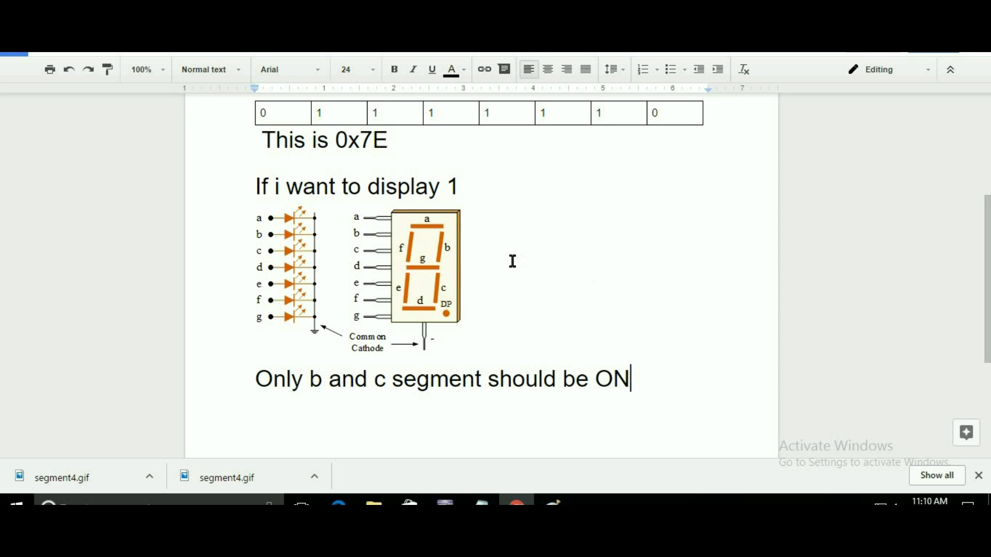
pyautogui.scroll(3, 512, 261)
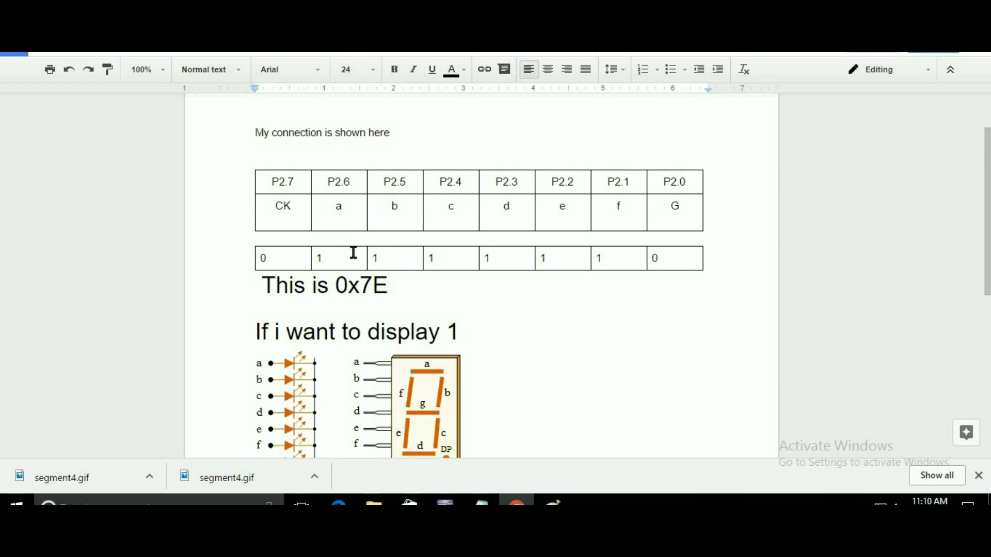
# Change the bit row to 0 0 1 1 0 0 0 0 and the hex to 0x30.
pyautogui.doubleClick(325, 257)
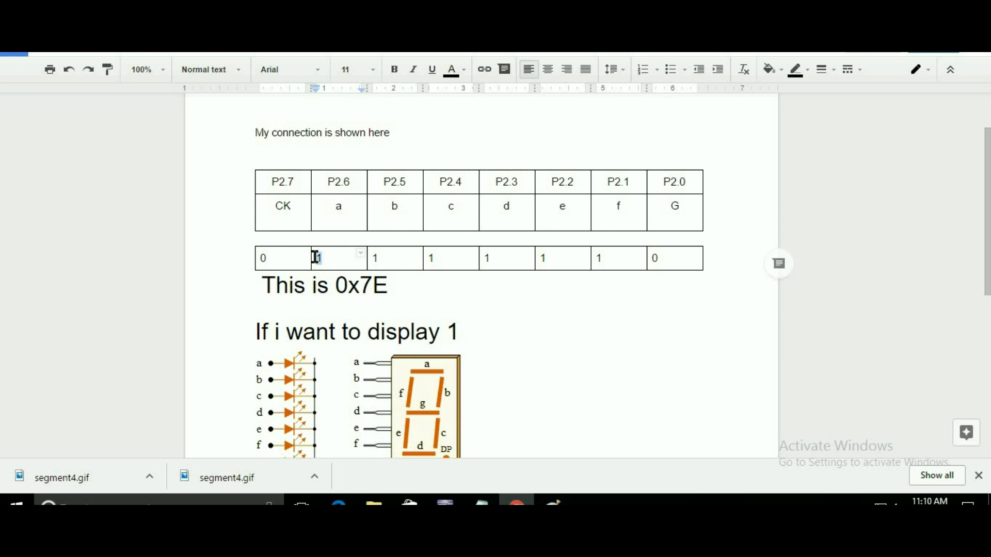
pyautogui.write('0')
pyautogui.click(491, 259)
pyautogui.write('0')
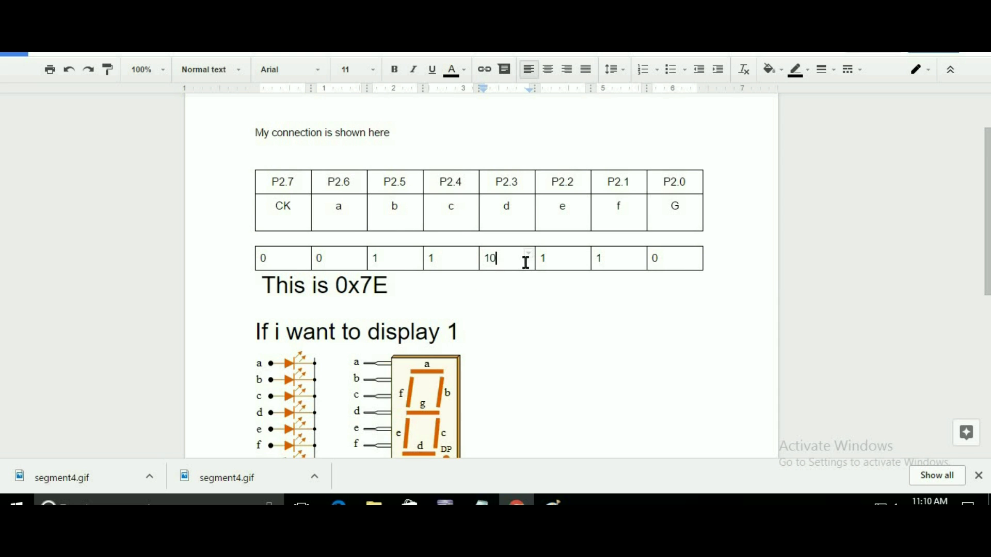
pyautogui.doubleClick(487, 259)
pyautogui.write('0')
pyautogui.doubleClick(542, 261)
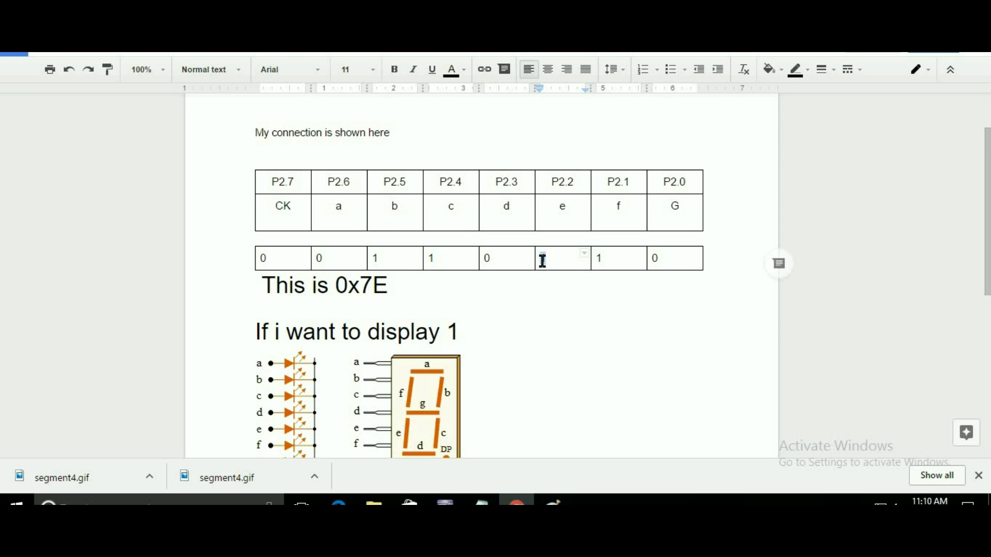
pyautogui.write('0')
pyautogui.doubleClick(600, 261)
pyautogui.write('0')
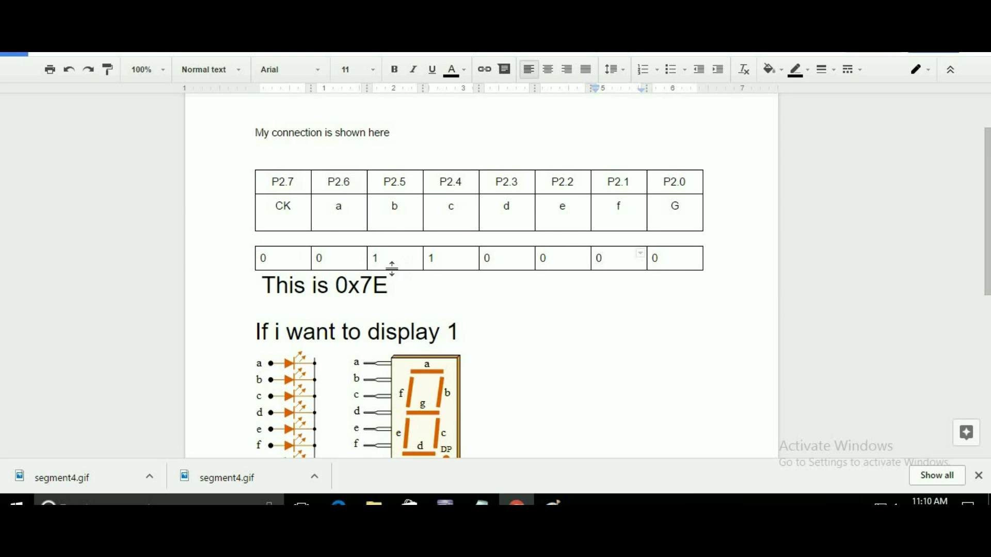
pyautogui.moveTo(366, 283); pyautogui.dragTo(388, 283)
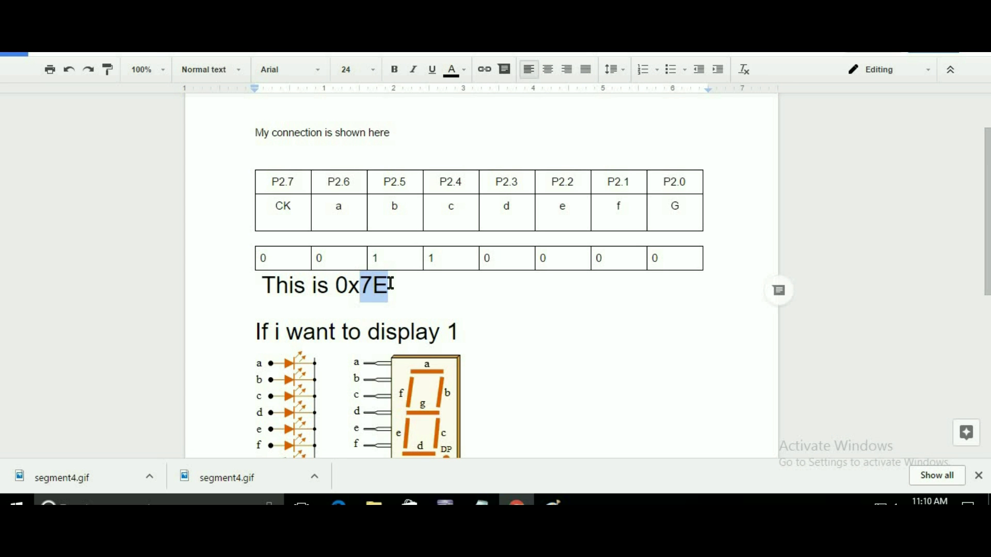
pyautogui.write('30')
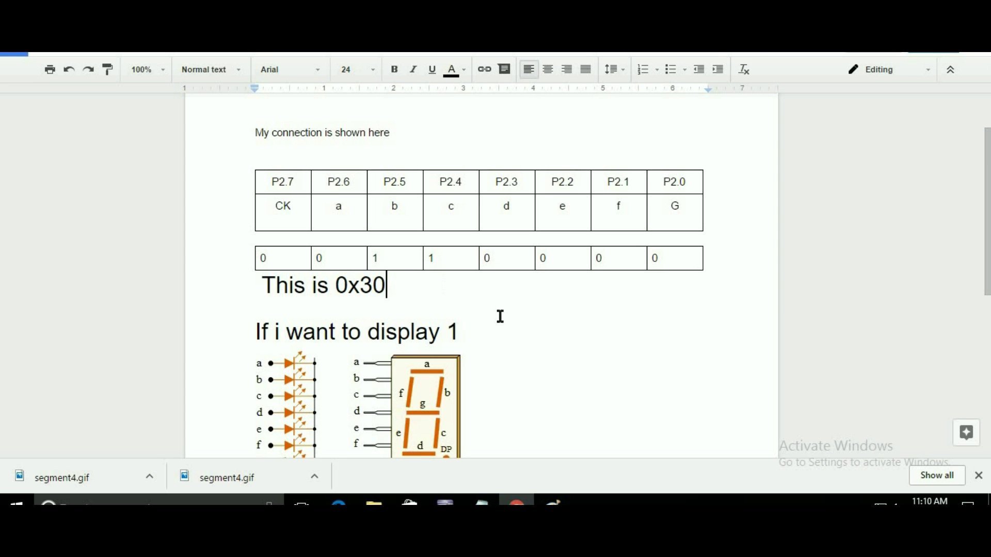
# Select the 'common cathode' line in the Notepad notes.
pyautogui.scroll(-3, 429, 305)
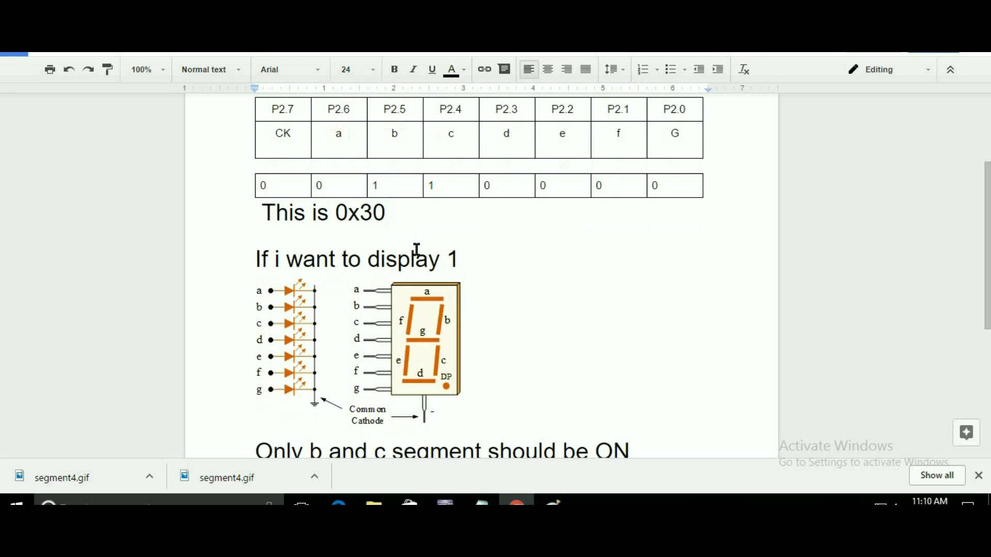
pyautogui.scroll(-2, 552, 401)
pyautogui.scroll(-3, 553, 401)
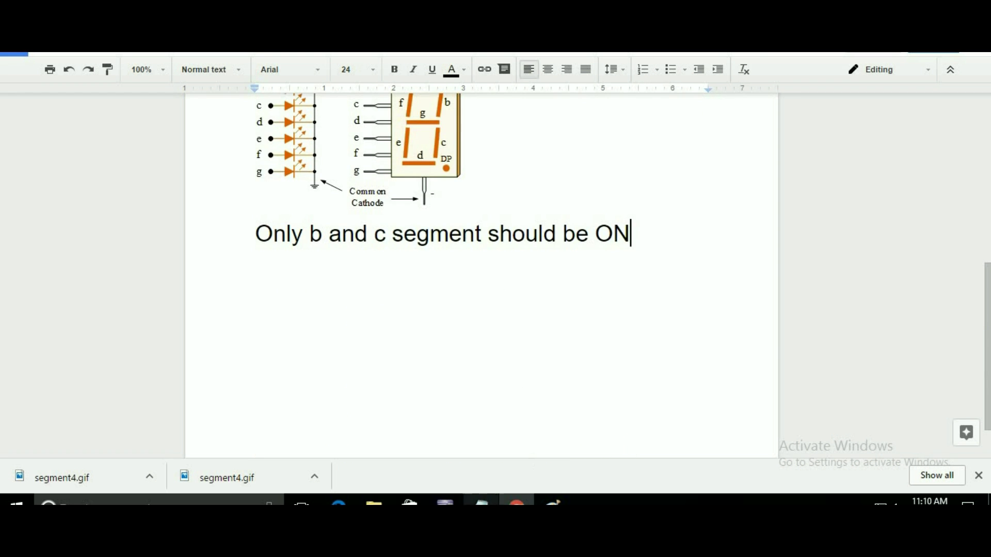
pyautogui.click(481, 501)
pyautogui.moveTo(686, 82); pyautogui.dragTo(15, 80)
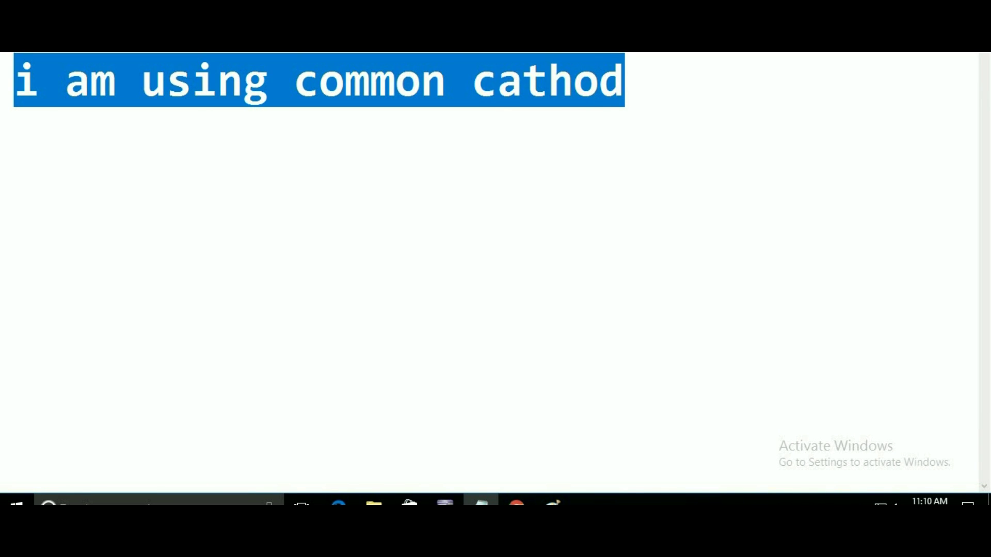
# Replace the note with 'like this we can find hex value to display in 7 segment' plus blank lines.
pyautogui.press('Delete')
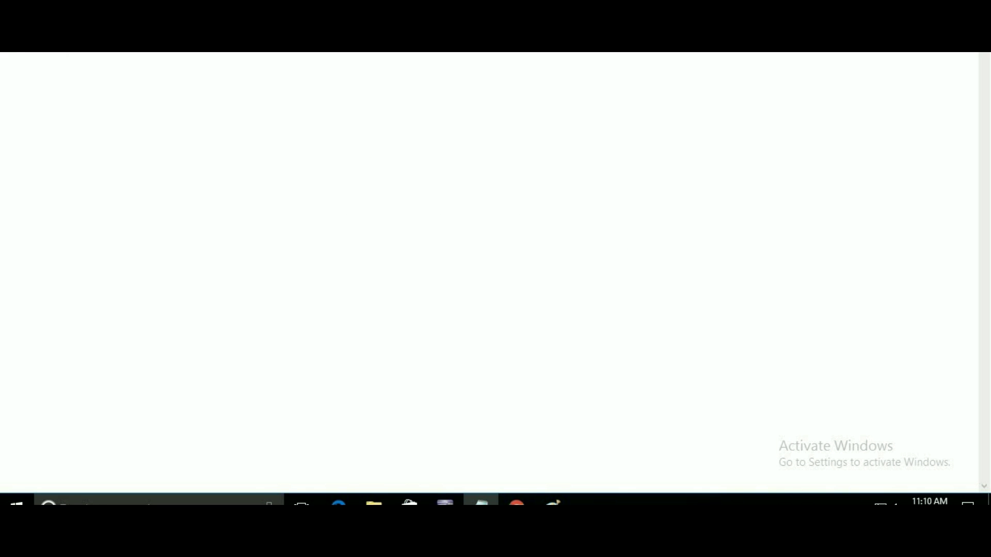
pyautogui.write('li')
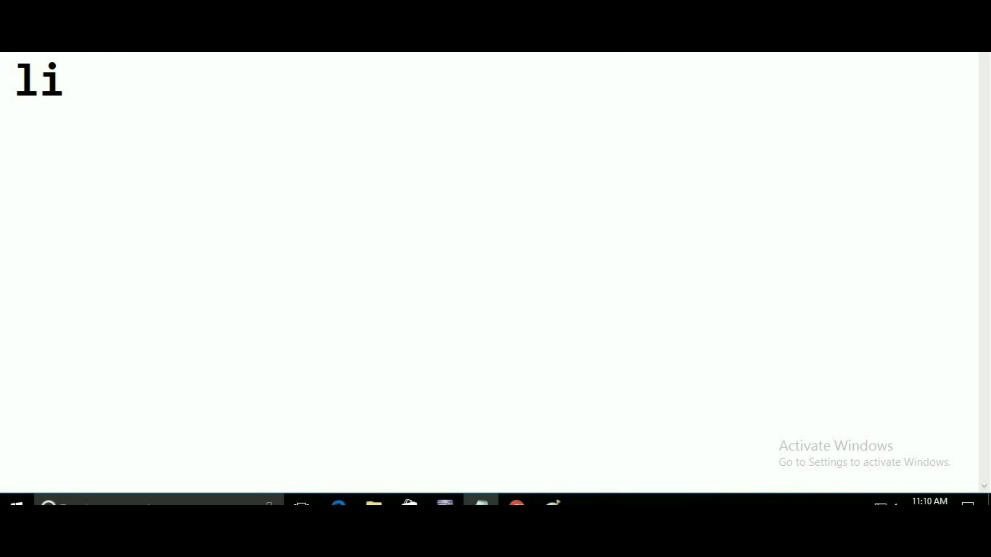
pyautogui.write('ke th')
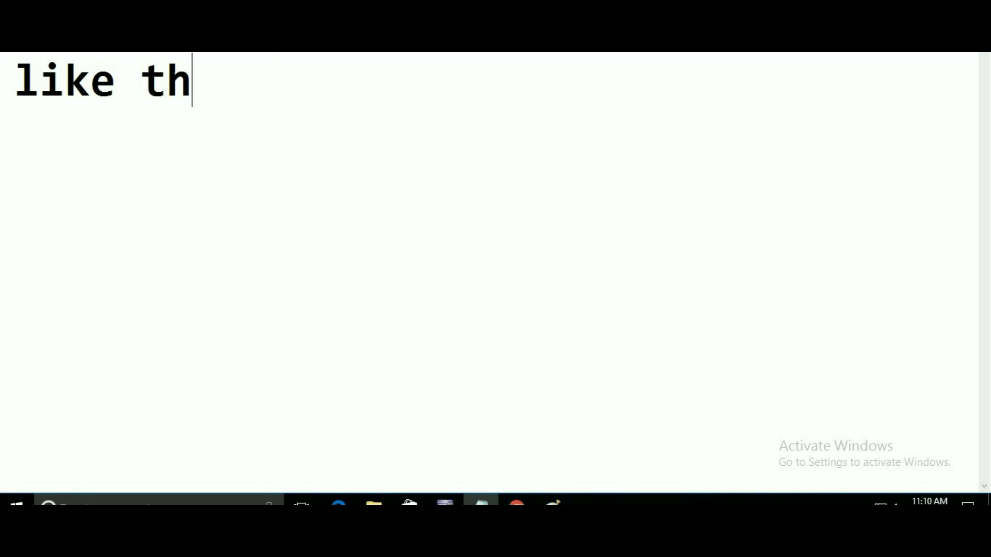
pyautogui.write('is we ')
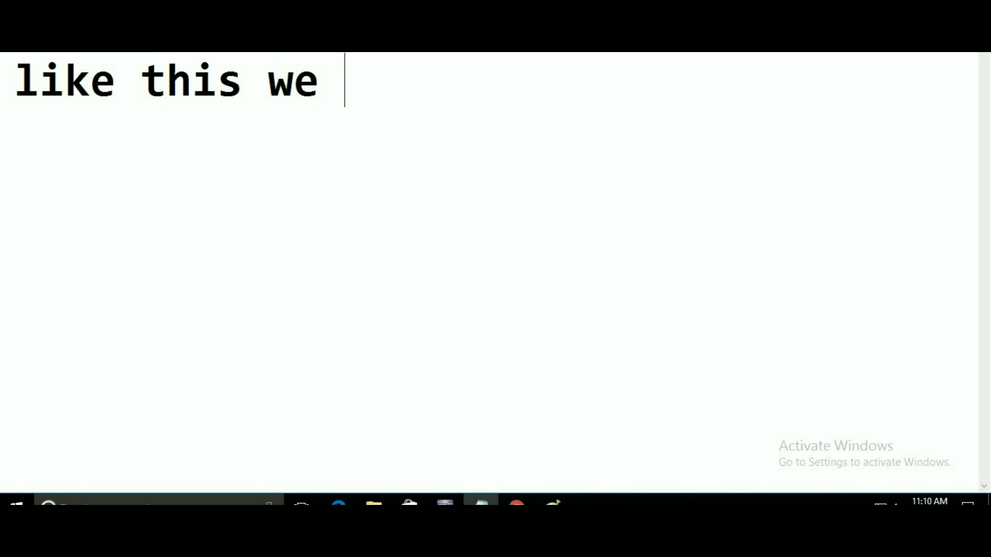
pyautogui.write('can f')
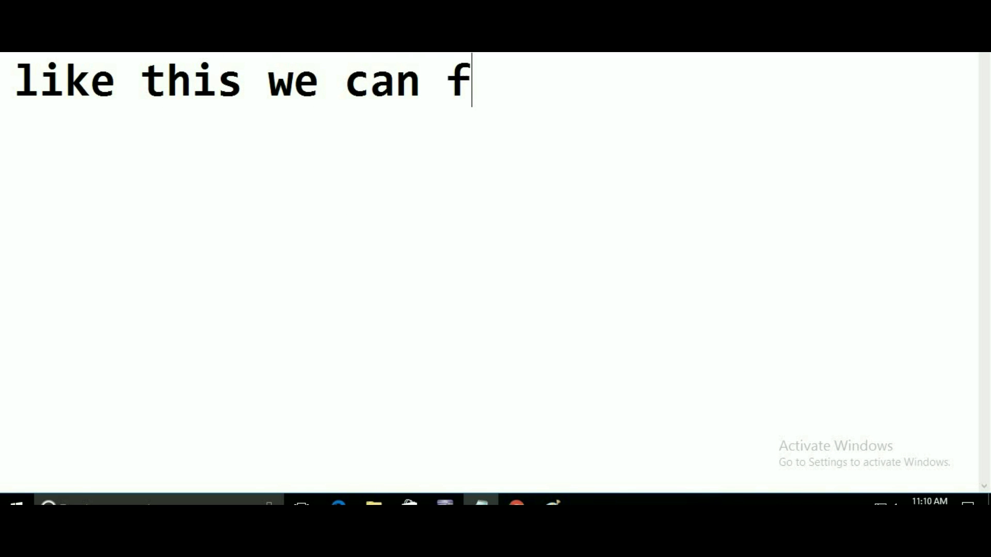
pyautogui.write('ind ')
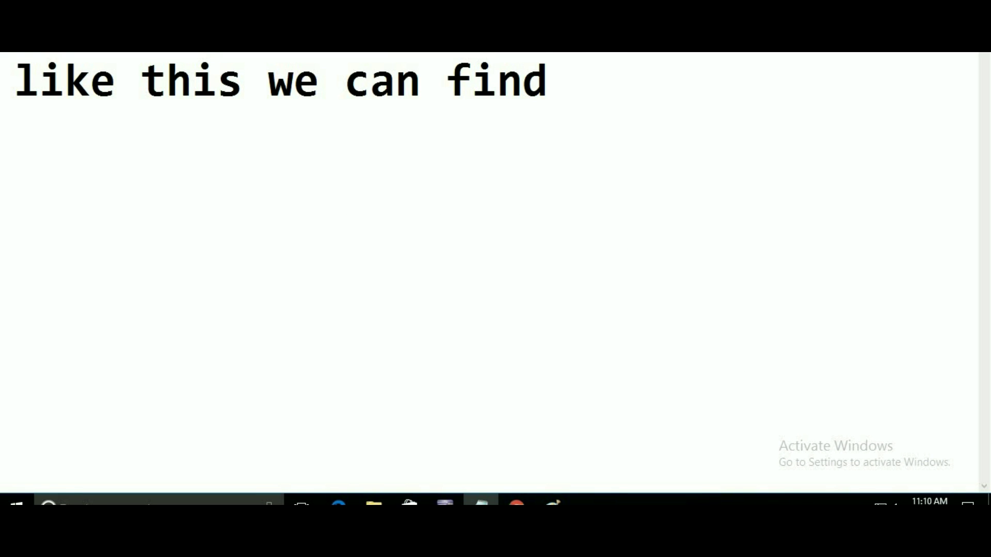
pyautogui.write('he')
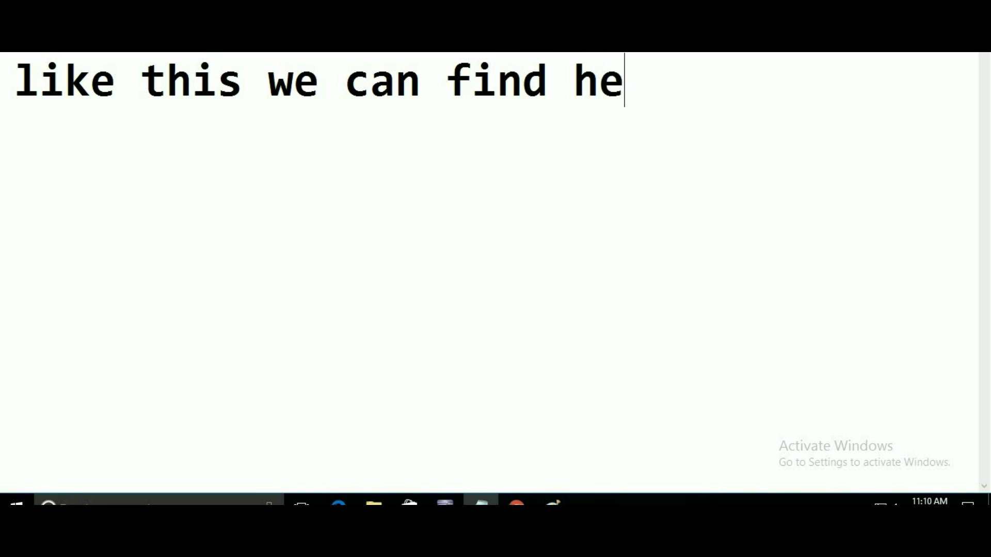
pyautogui.write('x ')
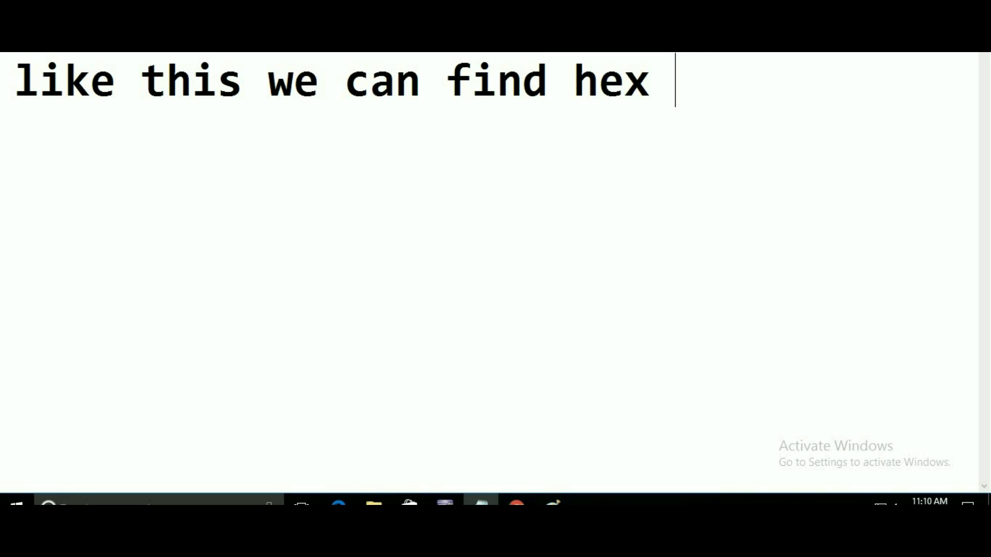
pyautogui.write('valv')
pyautogui.press('BackSpace')
pyautogui.write('ue')
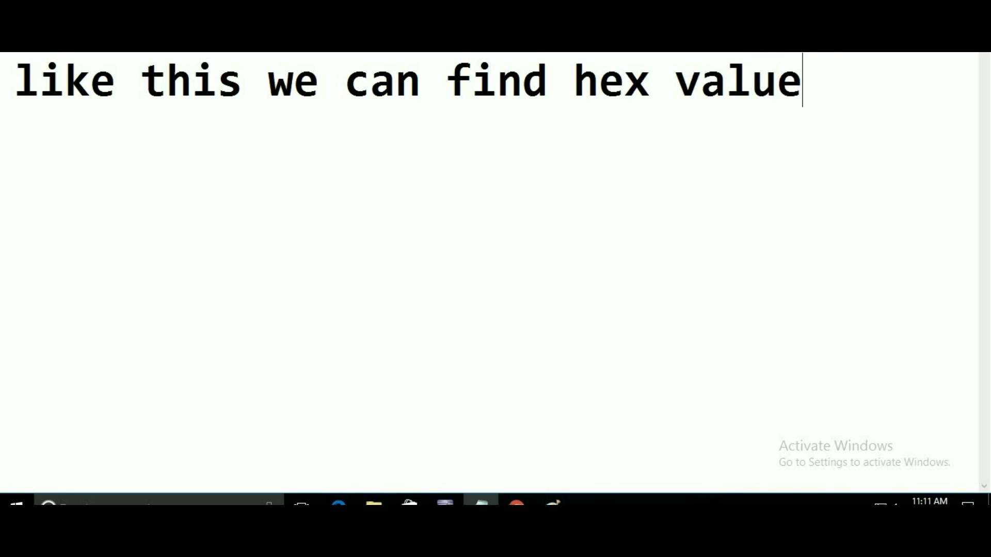
pyautogui.write(' to display ')
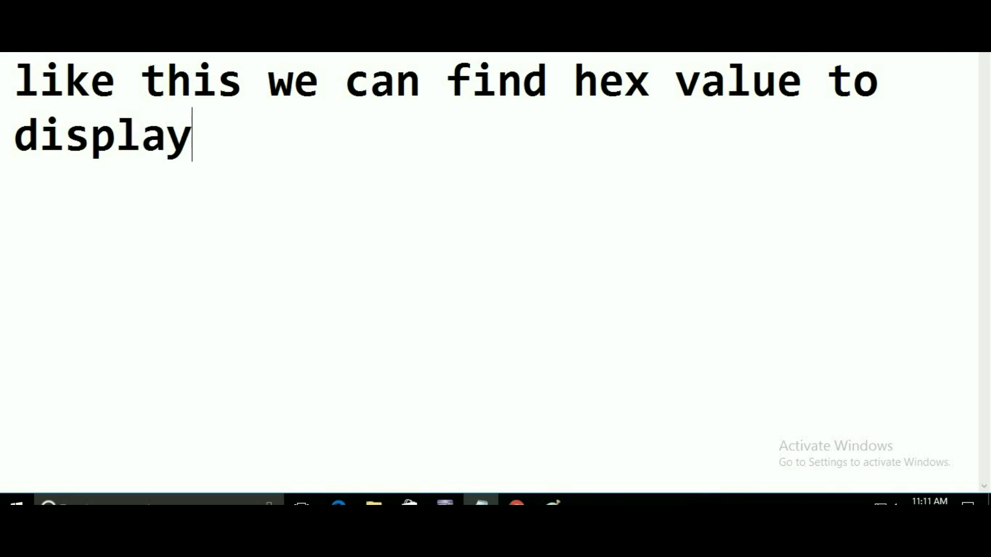
pyautogui.write('in ')
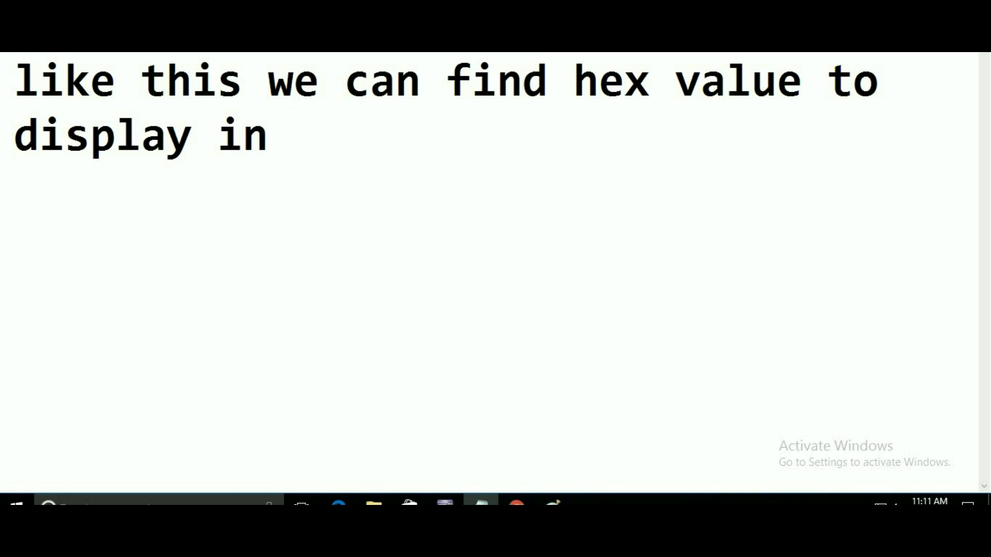
pyautogui.write('7 se')
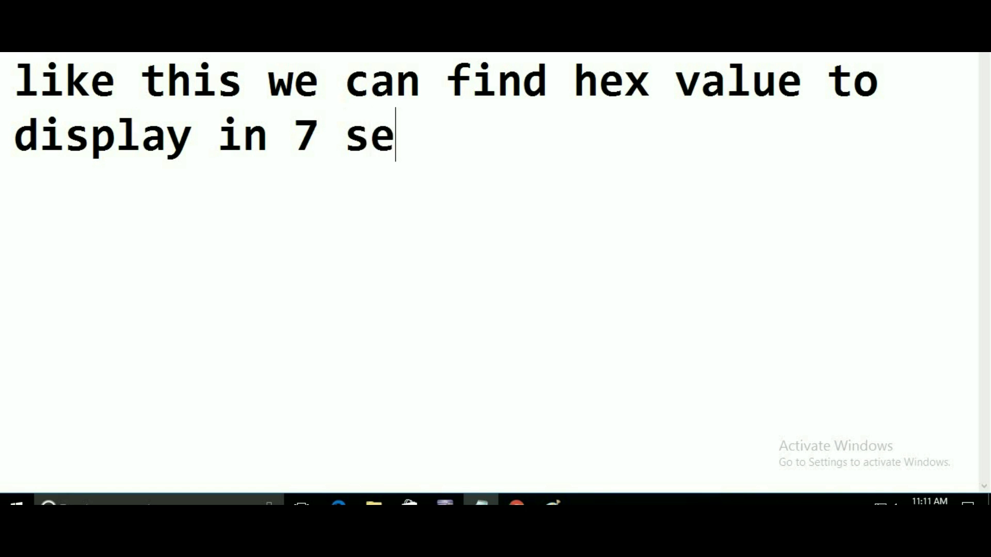
pyautogui.write('gment')
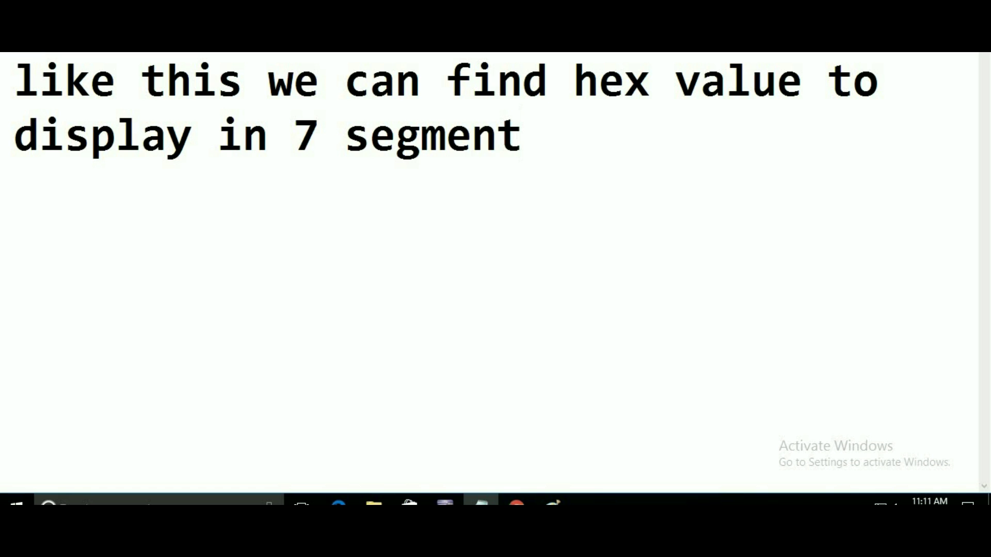
pyautogui.press('Return')
pyautogui.press('Return')
pyautogui.press('Return')
pyautogui.press('Return')
pyautogui.press('Return')
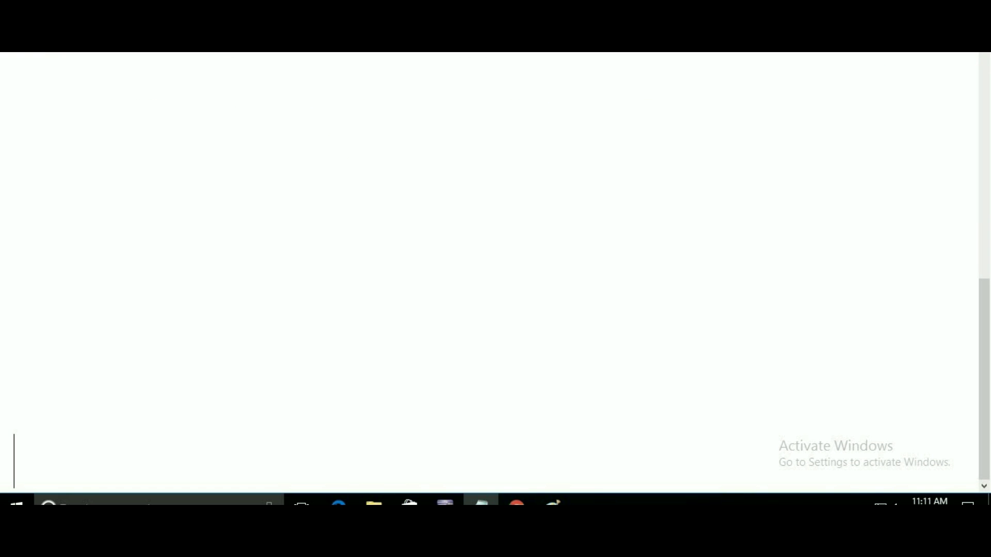
pyautogui.press('Return')
# Type 'thank you' at the top line of the Notepad editor.
pyautogui.click(172, 89)
pyautogui.write('th')
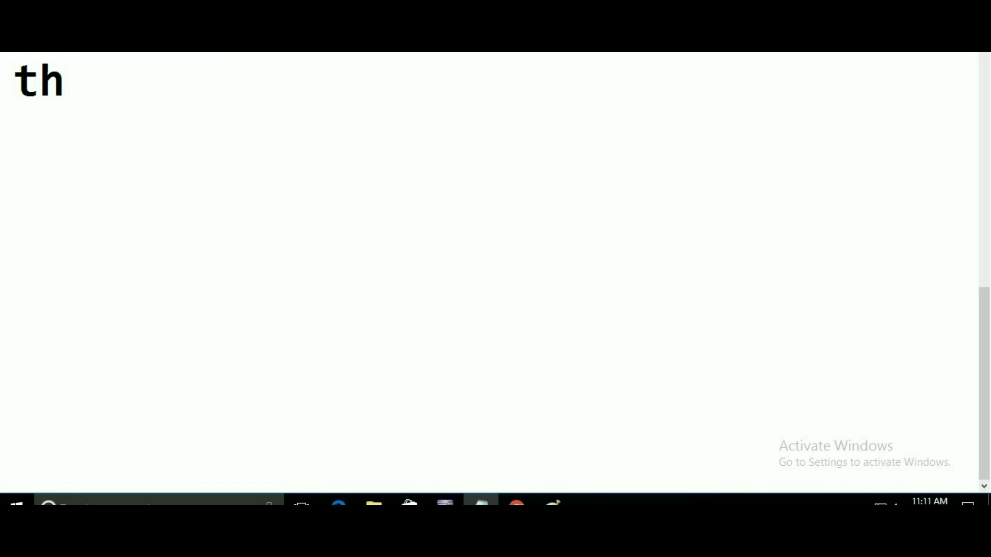
pyautogui.write('ank ')
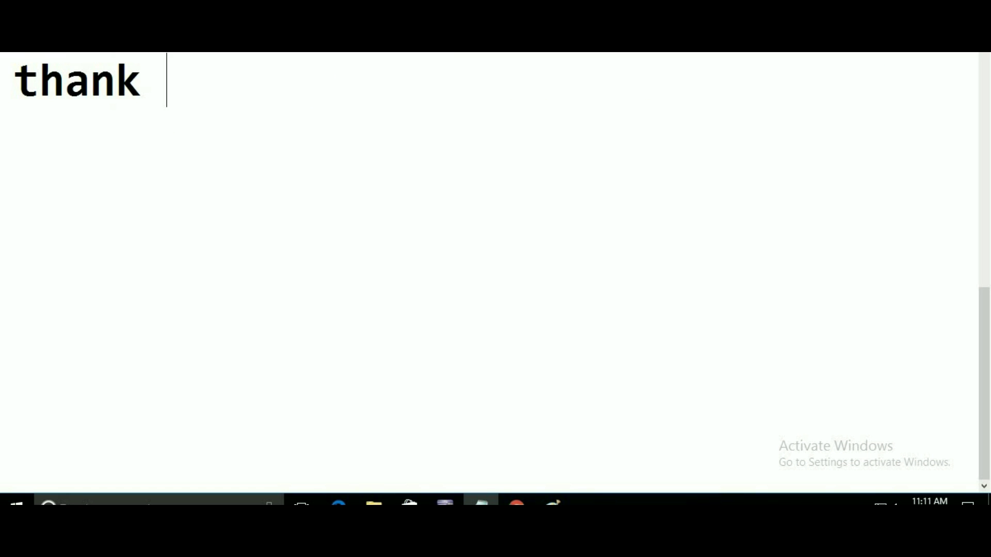
pyautogui.write('you')
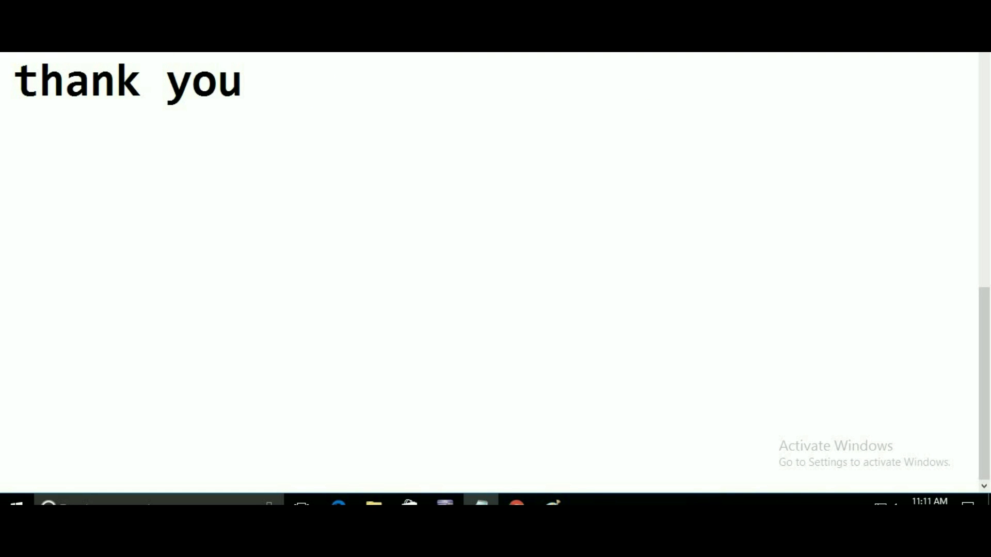